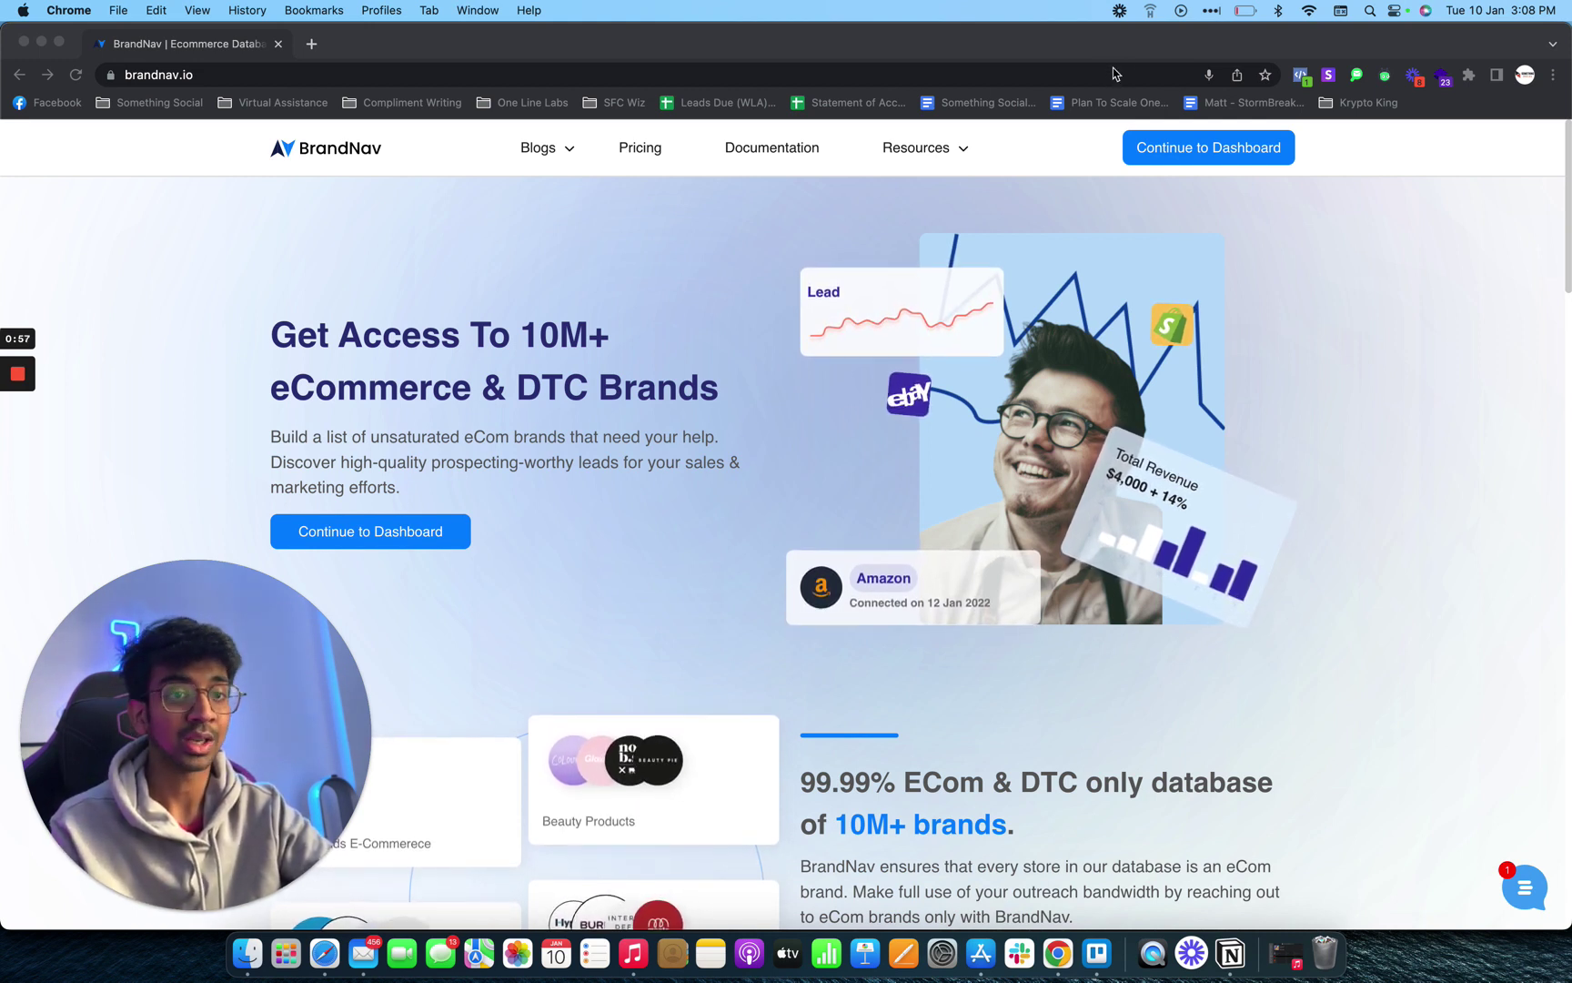
Open the BrandNav dashboard's Screener and browse the Add Filter list without adding any filters
{"action": "left_click", "coordinate": [1162, 157]}
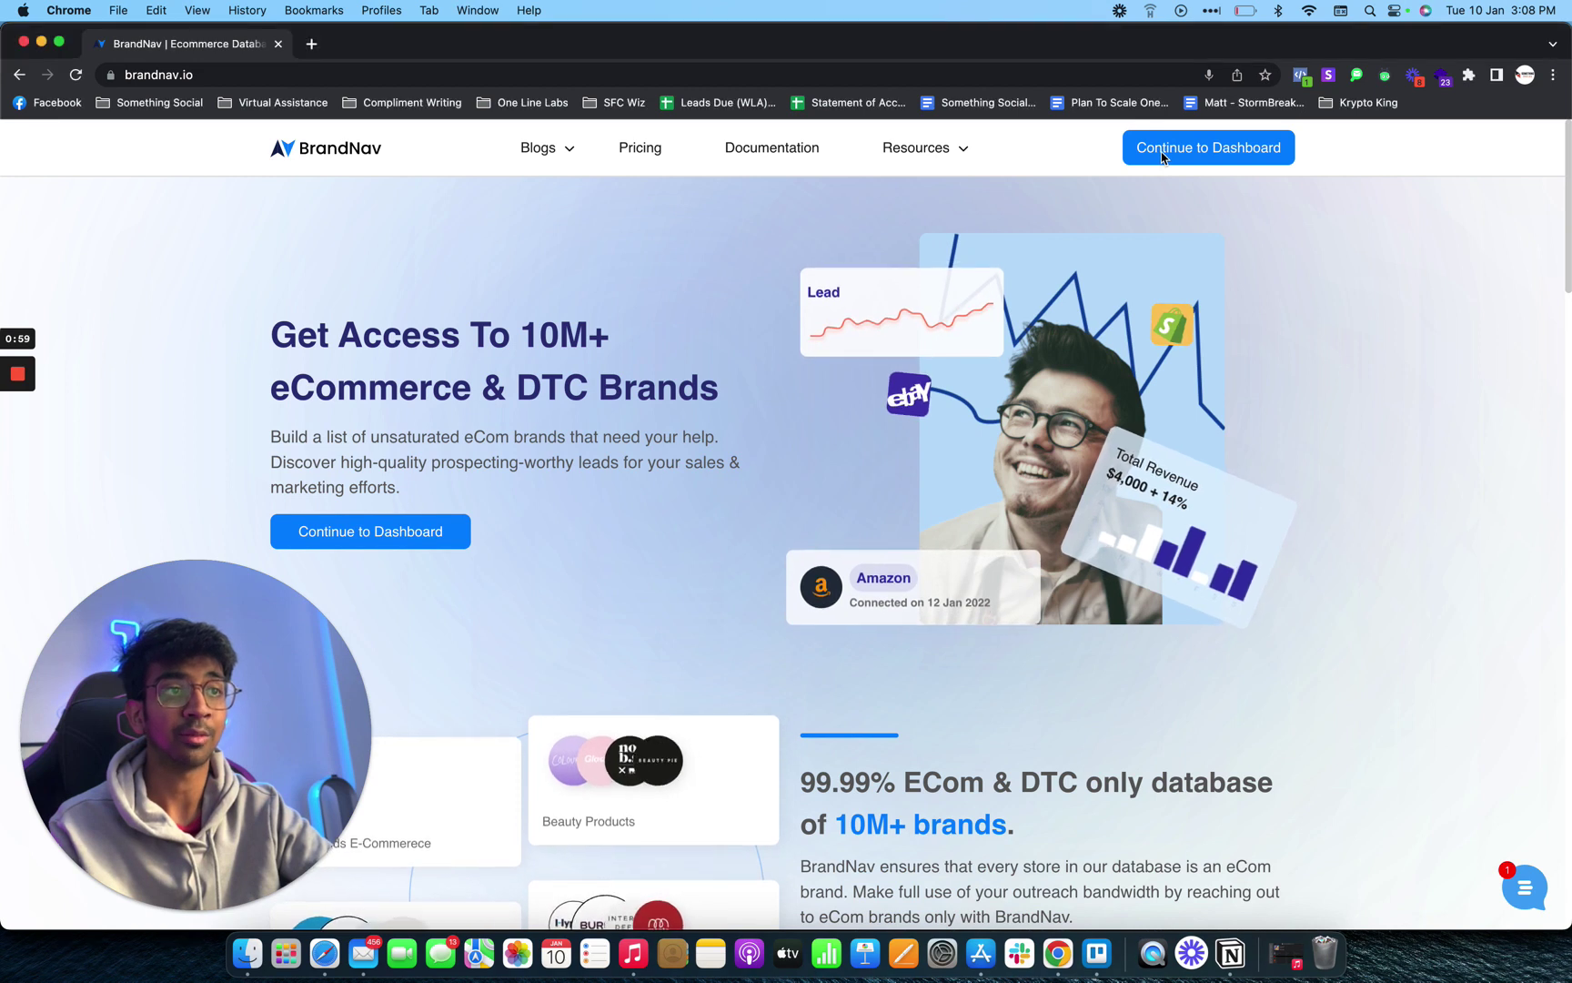
{"action": "left_click", "coordinate": [1179, 153]}
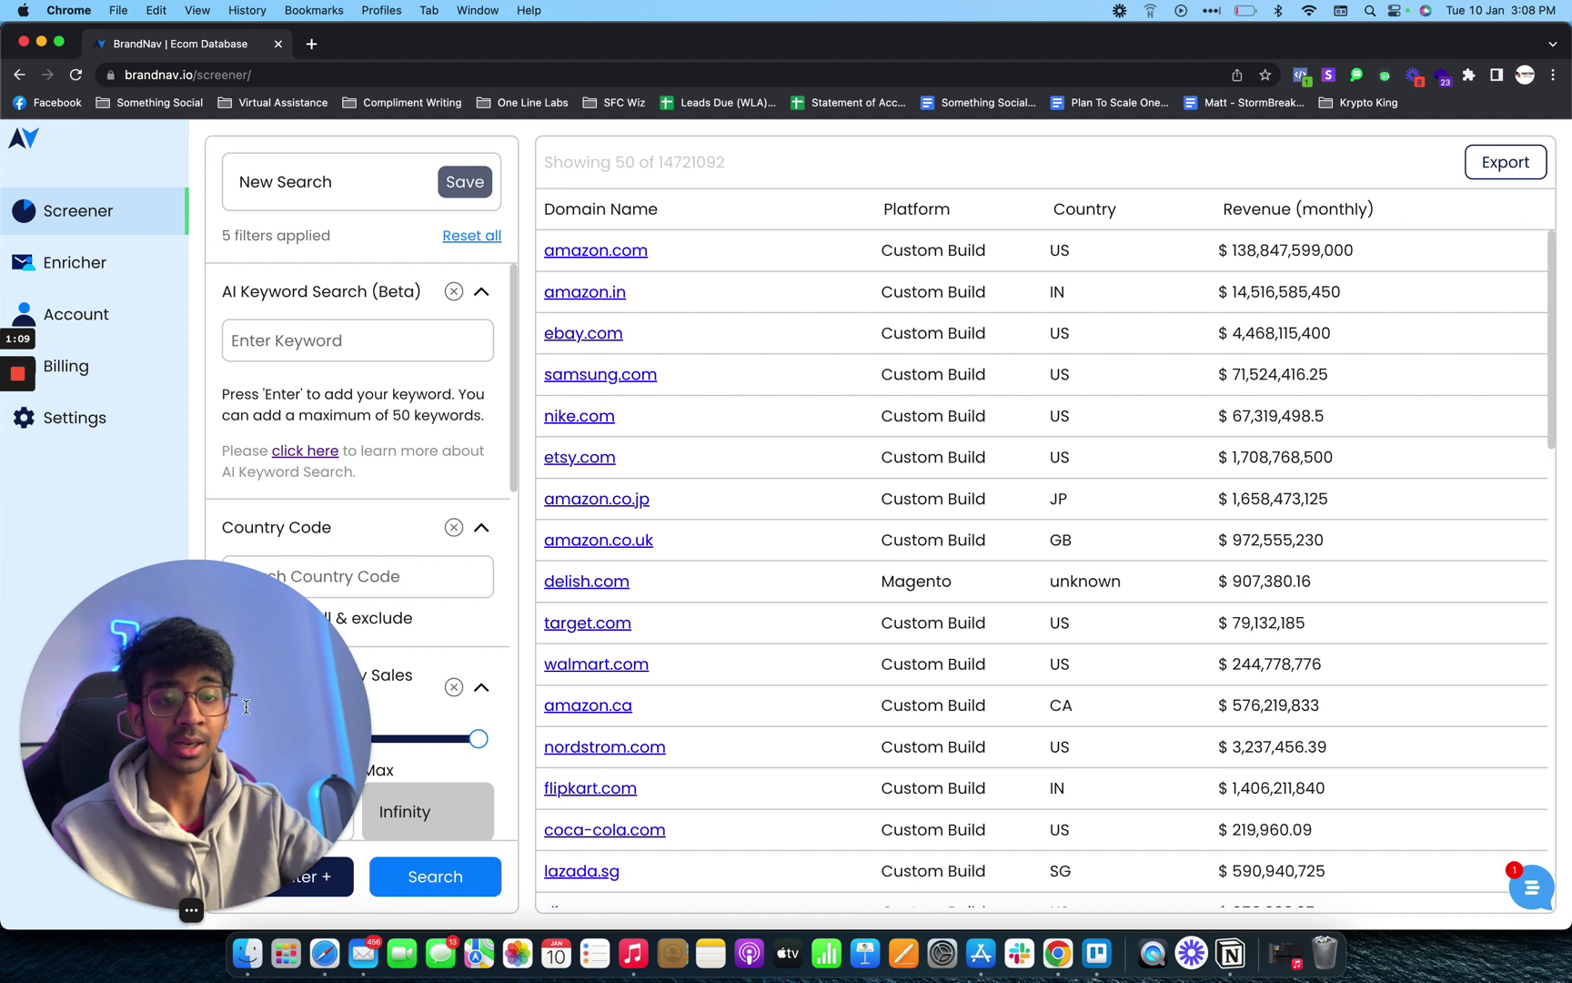
{"action": "left_click_drag", "start_coordinate": [246, 706], "coordinate": [1391, 740]}
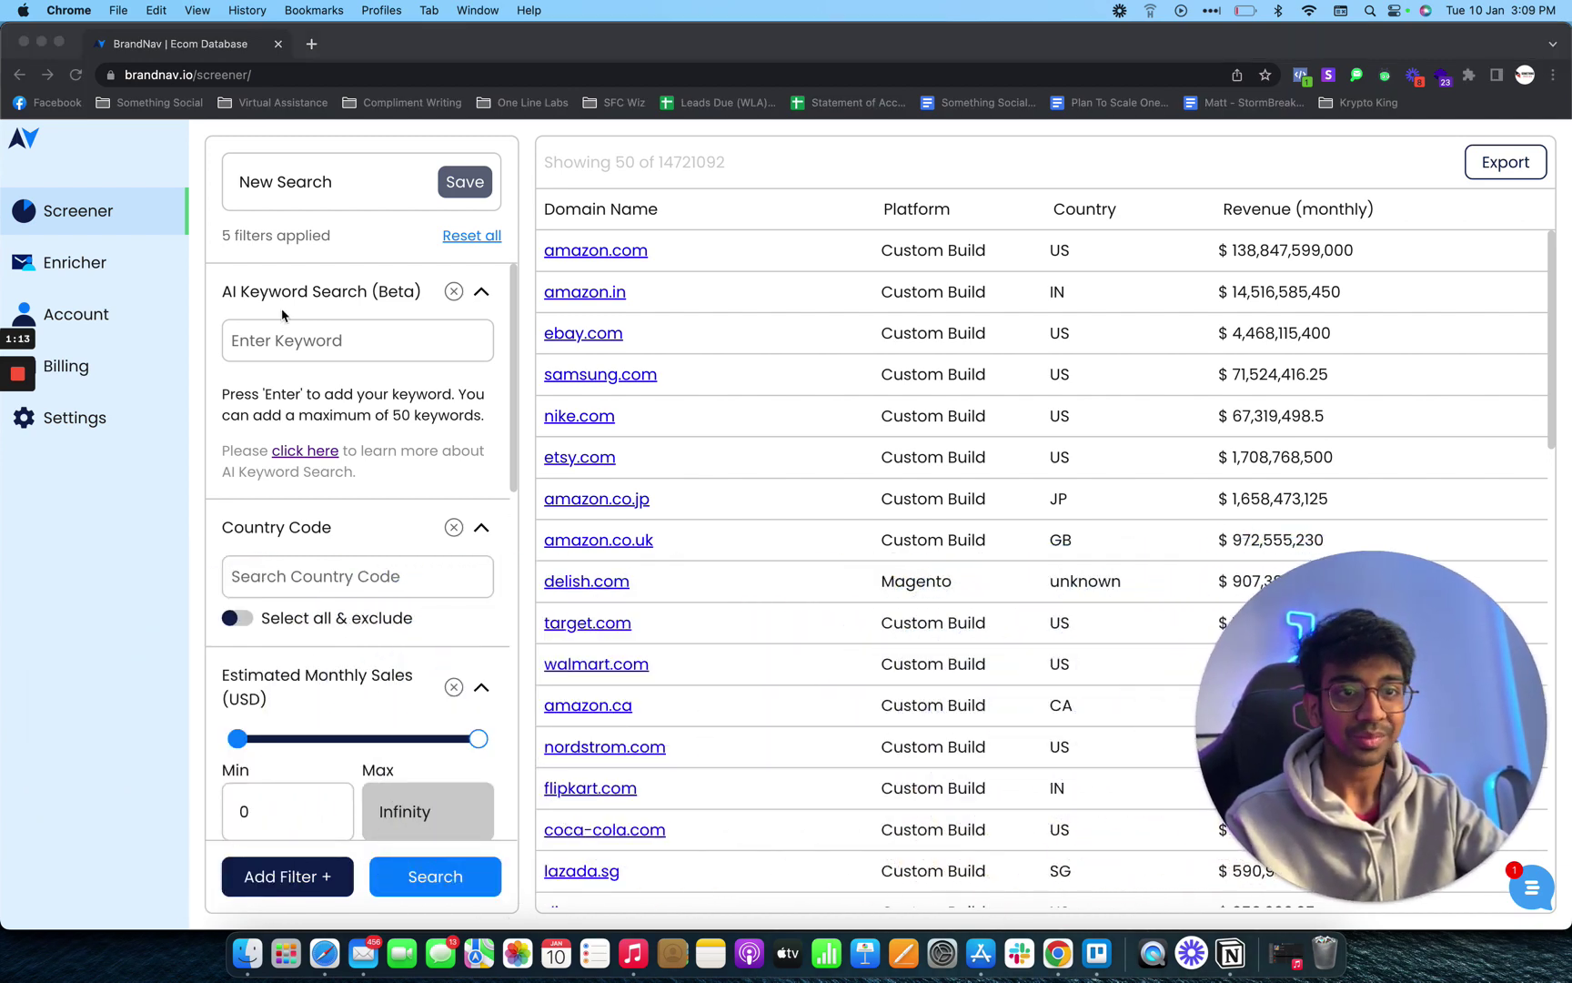
{"action": "left_click", "coordinate": [323, 881]}
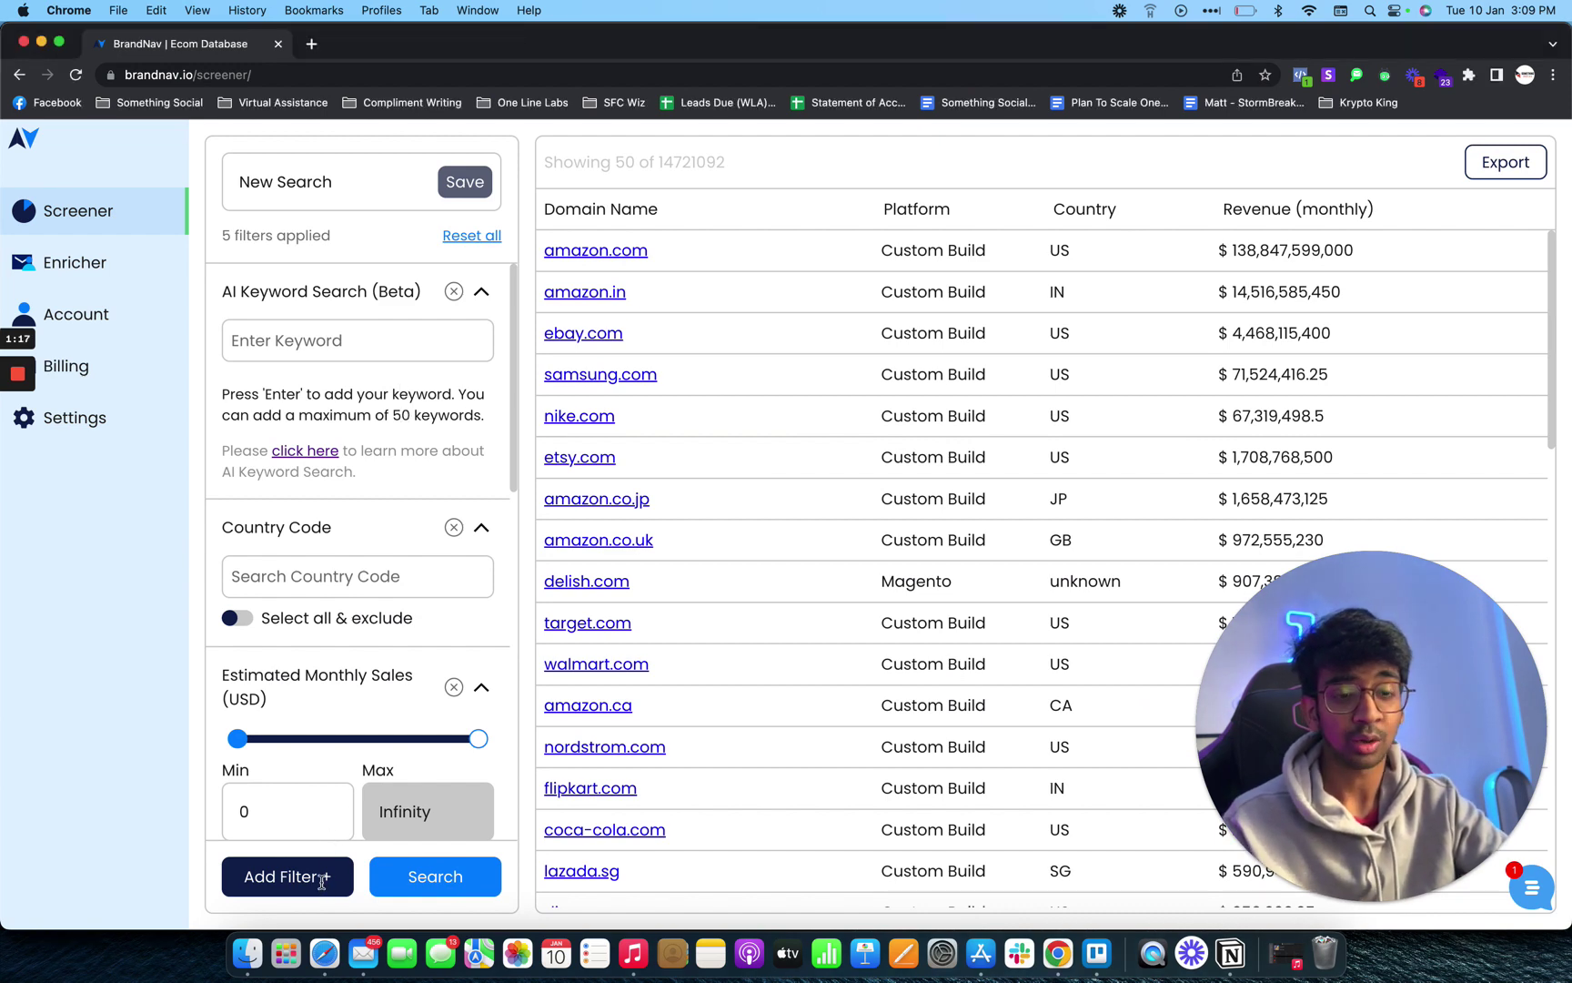
{"action": "left_click", "coordinate": [323, 876]}
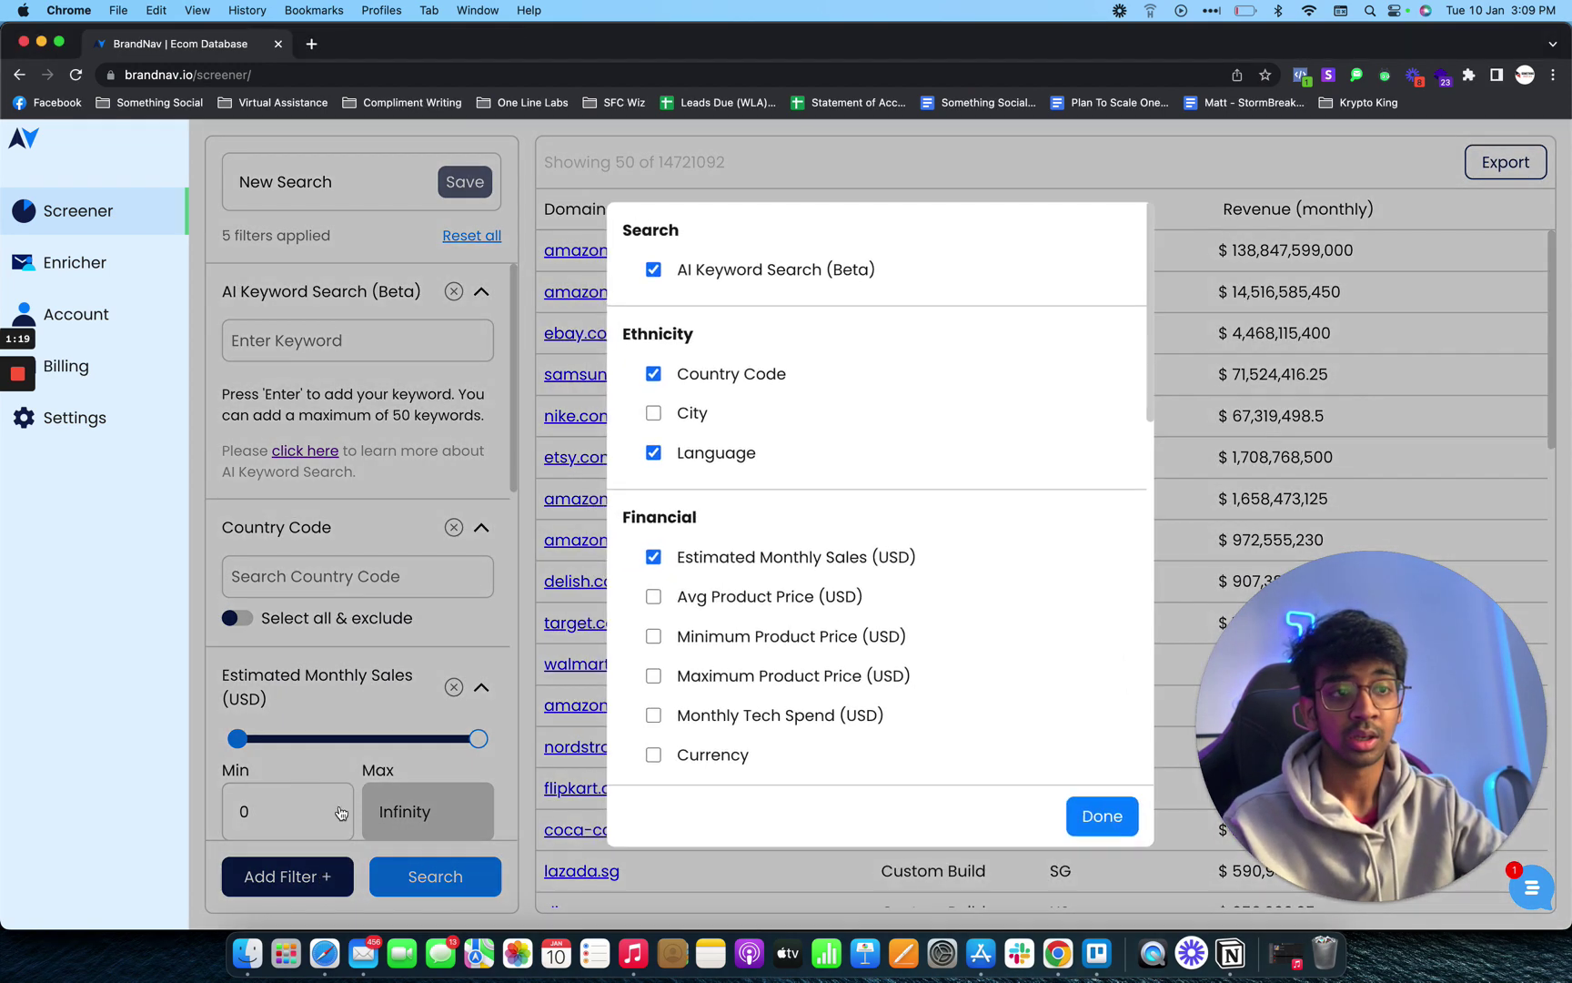
{"action": "scroll", "coordinate": [728, 455], "scroll_direction": "down", "scroll_amount": 4}
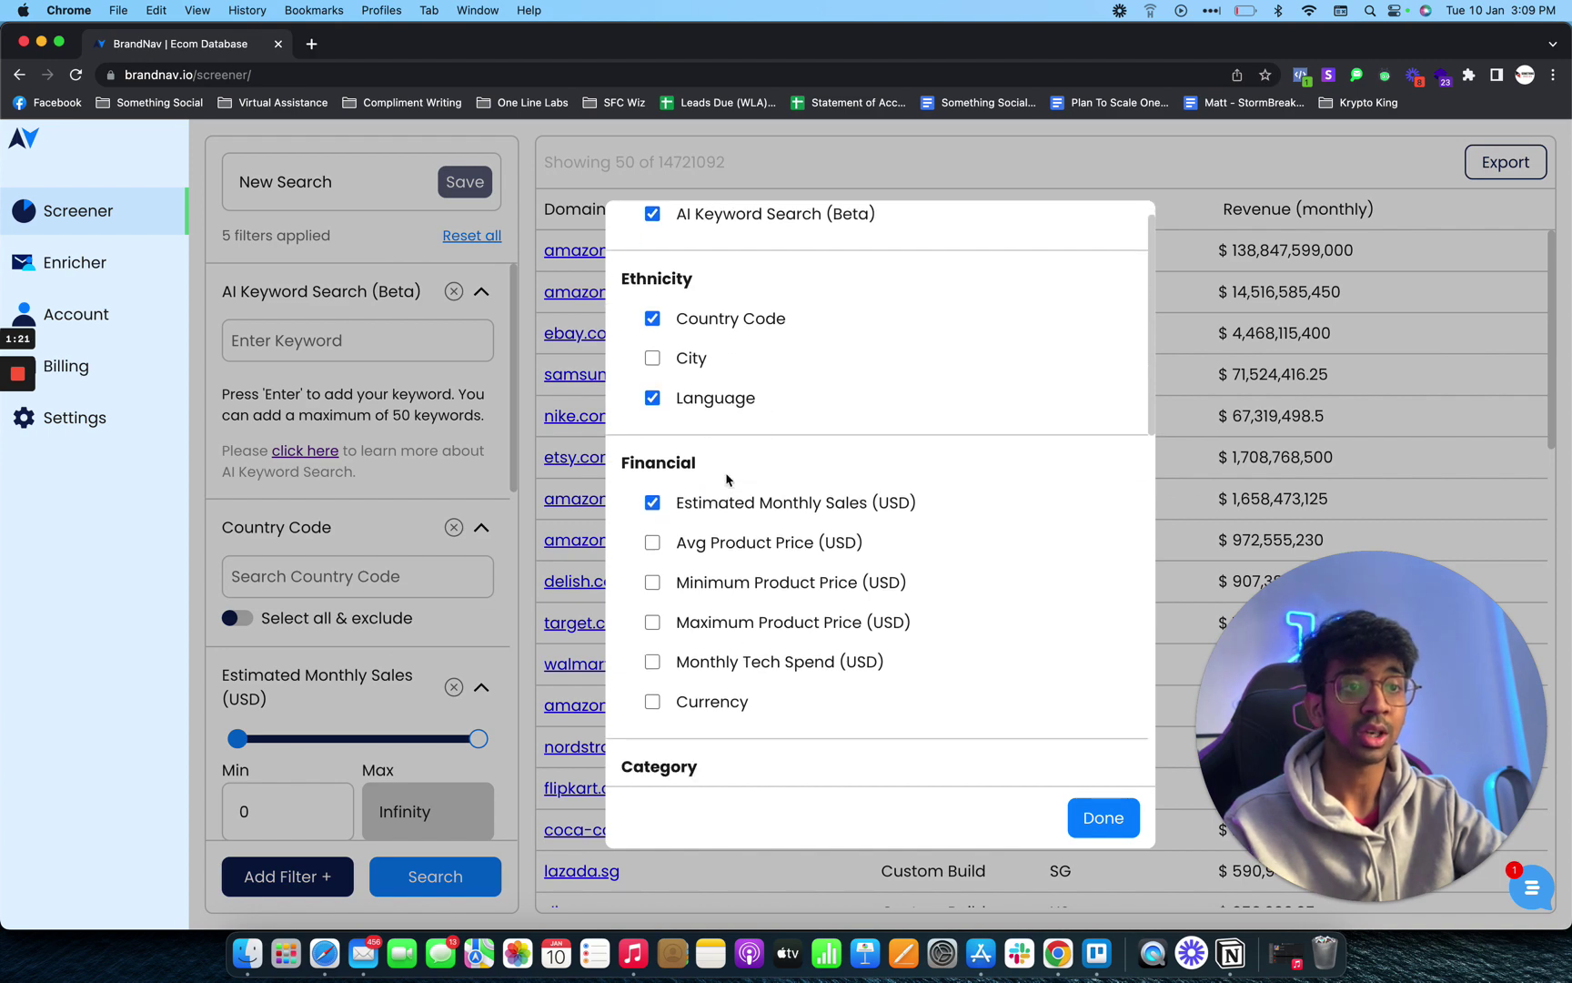
{"action": "scroll", "coordinate": [759, 506], "scroll_direction": "down", "scroll_amount": 10}
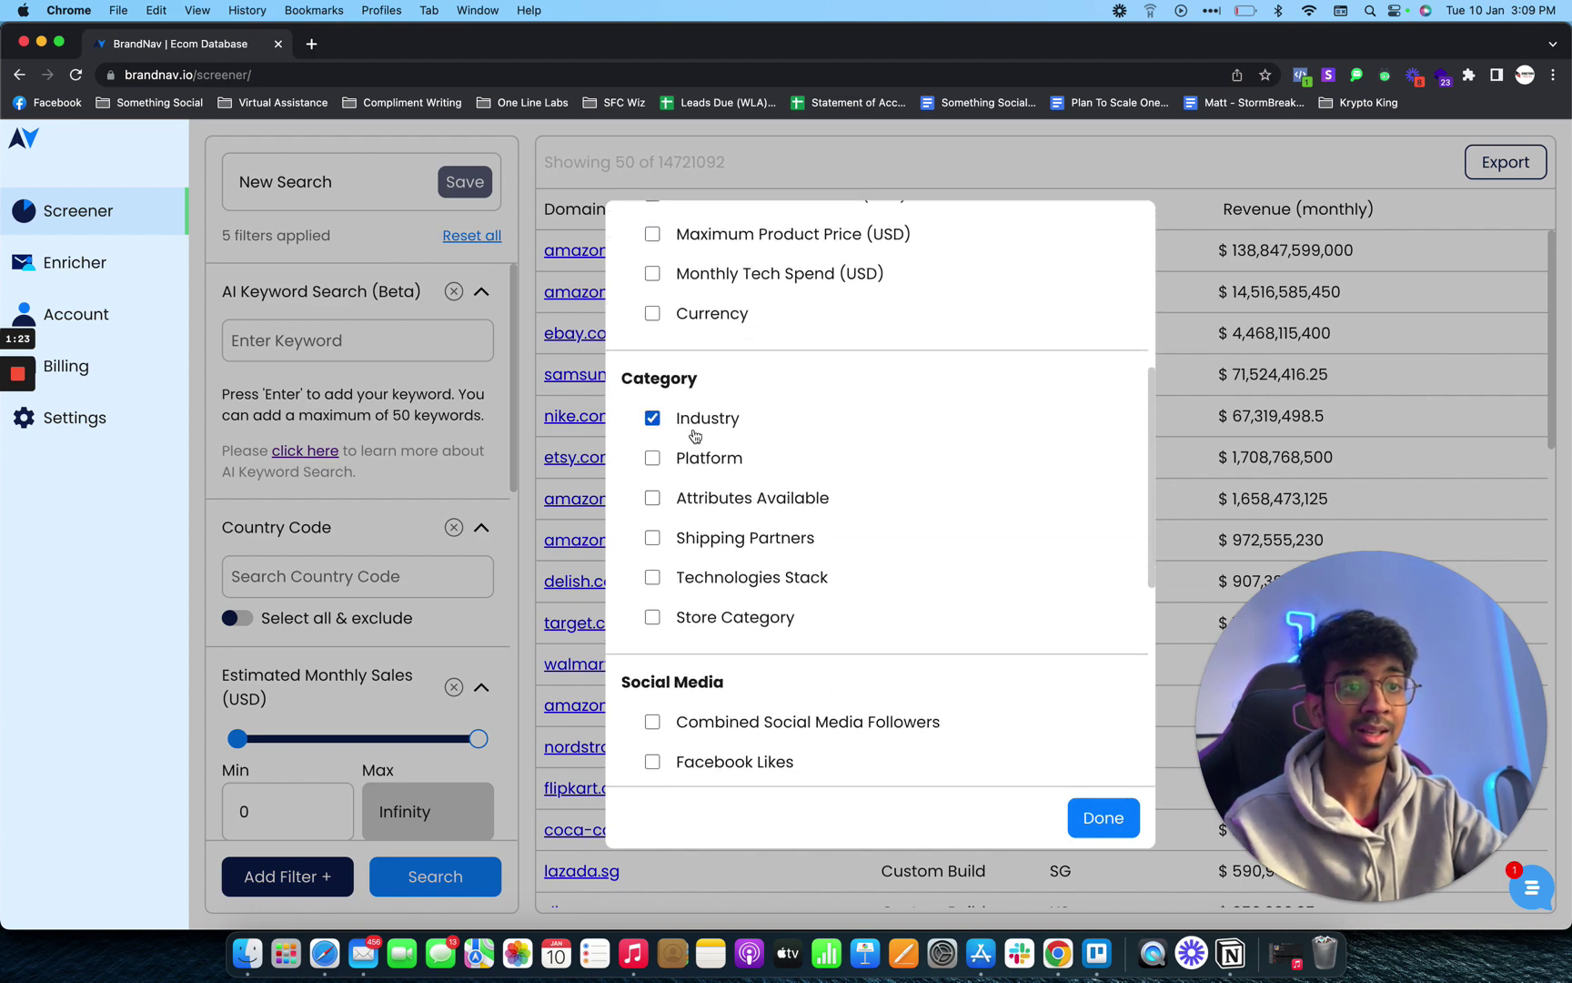
{"action": "left_click", "coordinate": [1087, 828]}
Add United Kingdom, United States of America and Australia to the Country Code filter
{"action": "scroll", "coordinate": [329, 483], "scroll_direction": "down", "scroll_amount": 3}
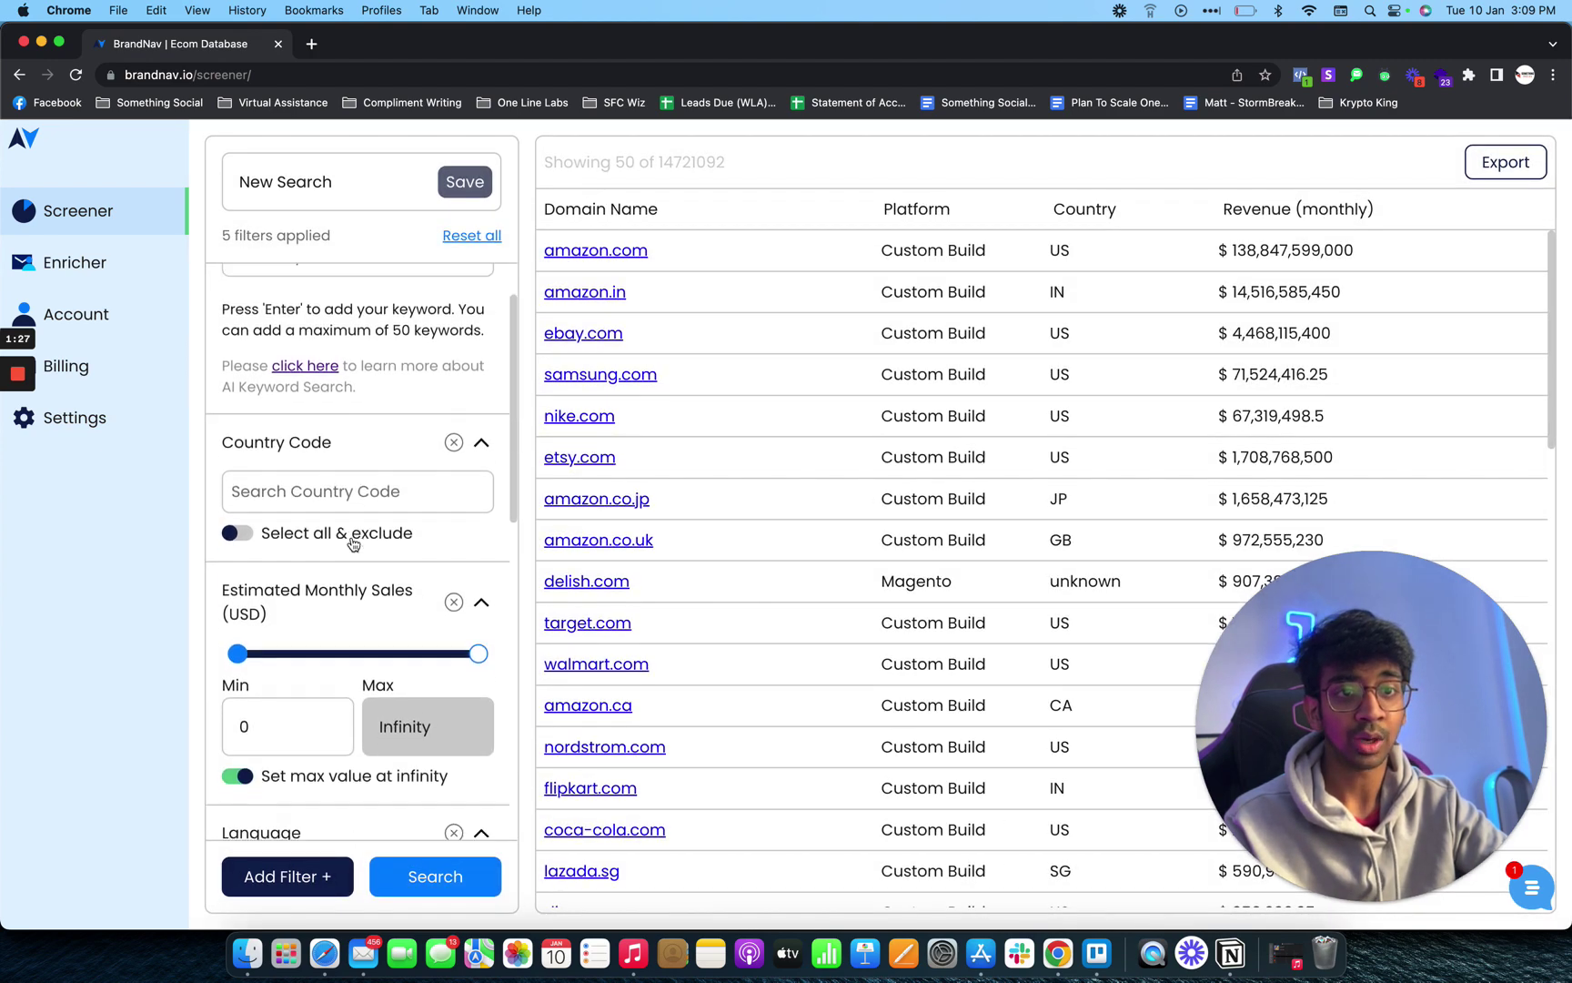
{"action": "left_click", "coordinate": [328, 474]}
{"action": "type", "text": "unit"}
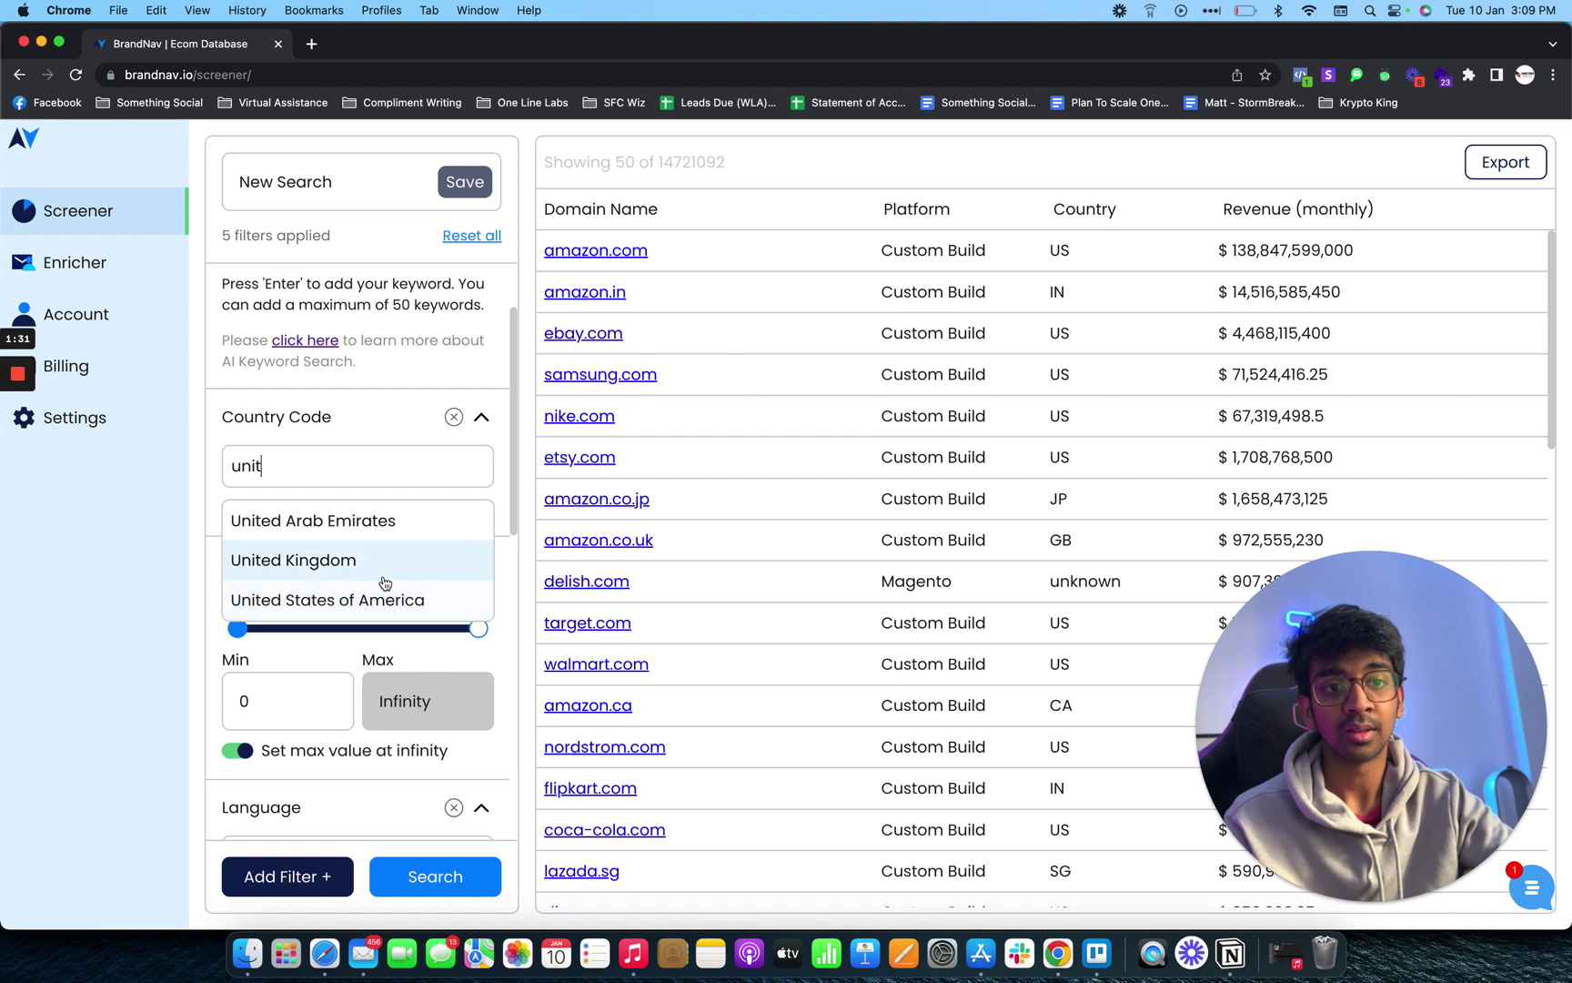
{"action": "left_click", "coordinate": [386, 582]}
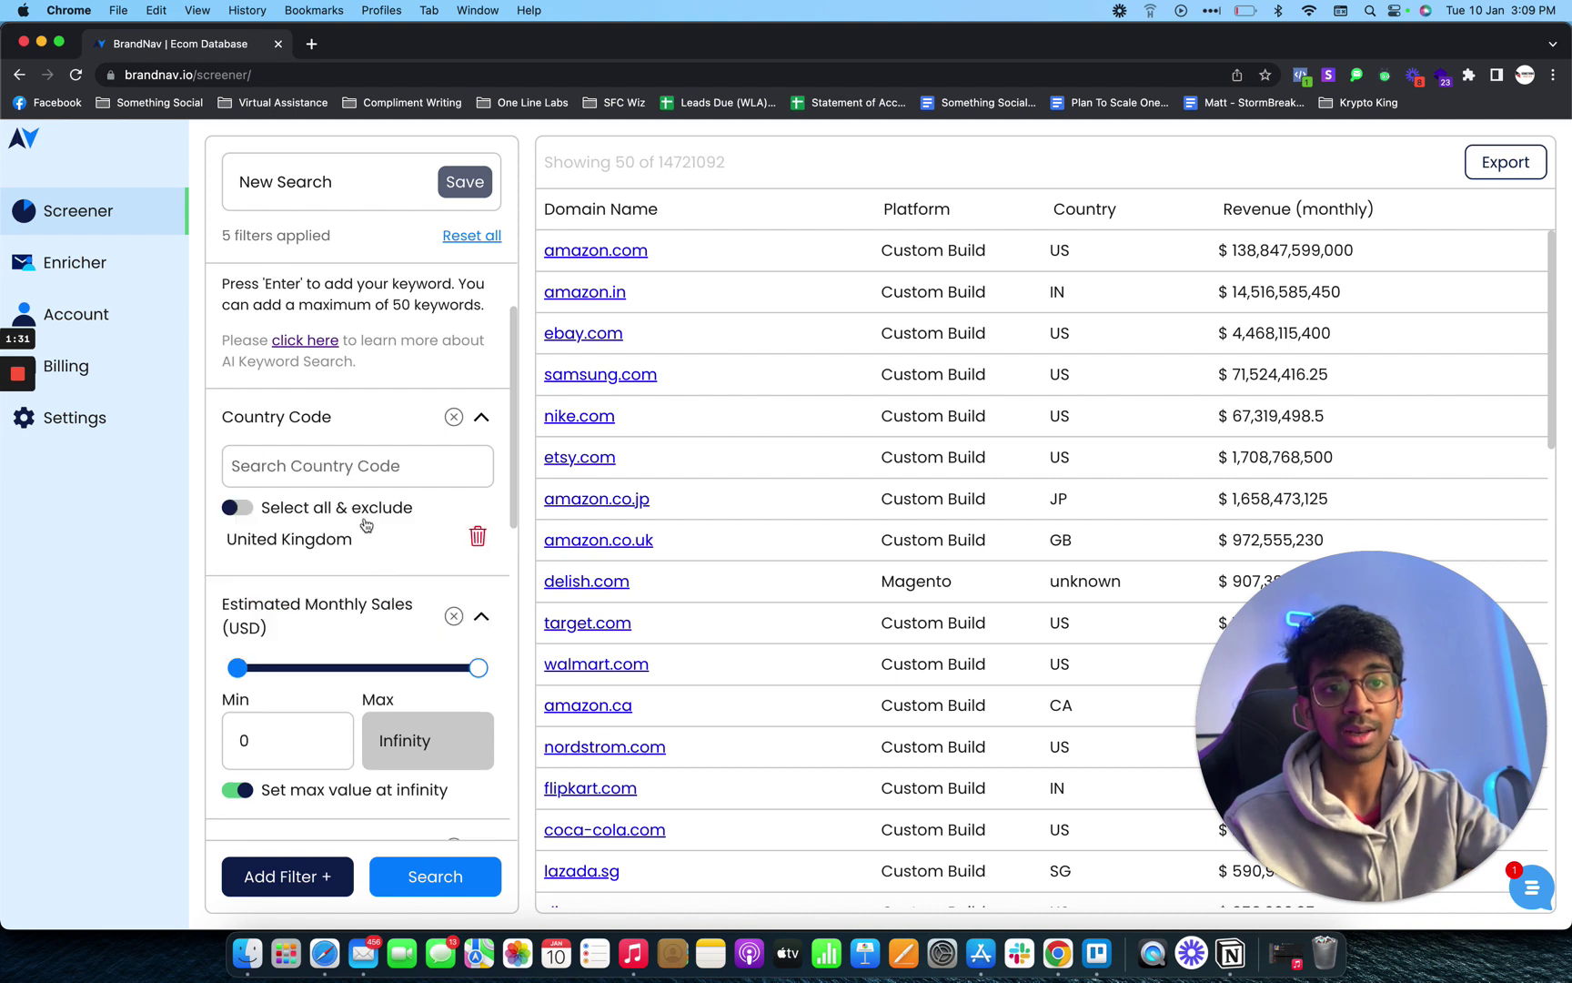
{"action": "type", "text": "uni"}
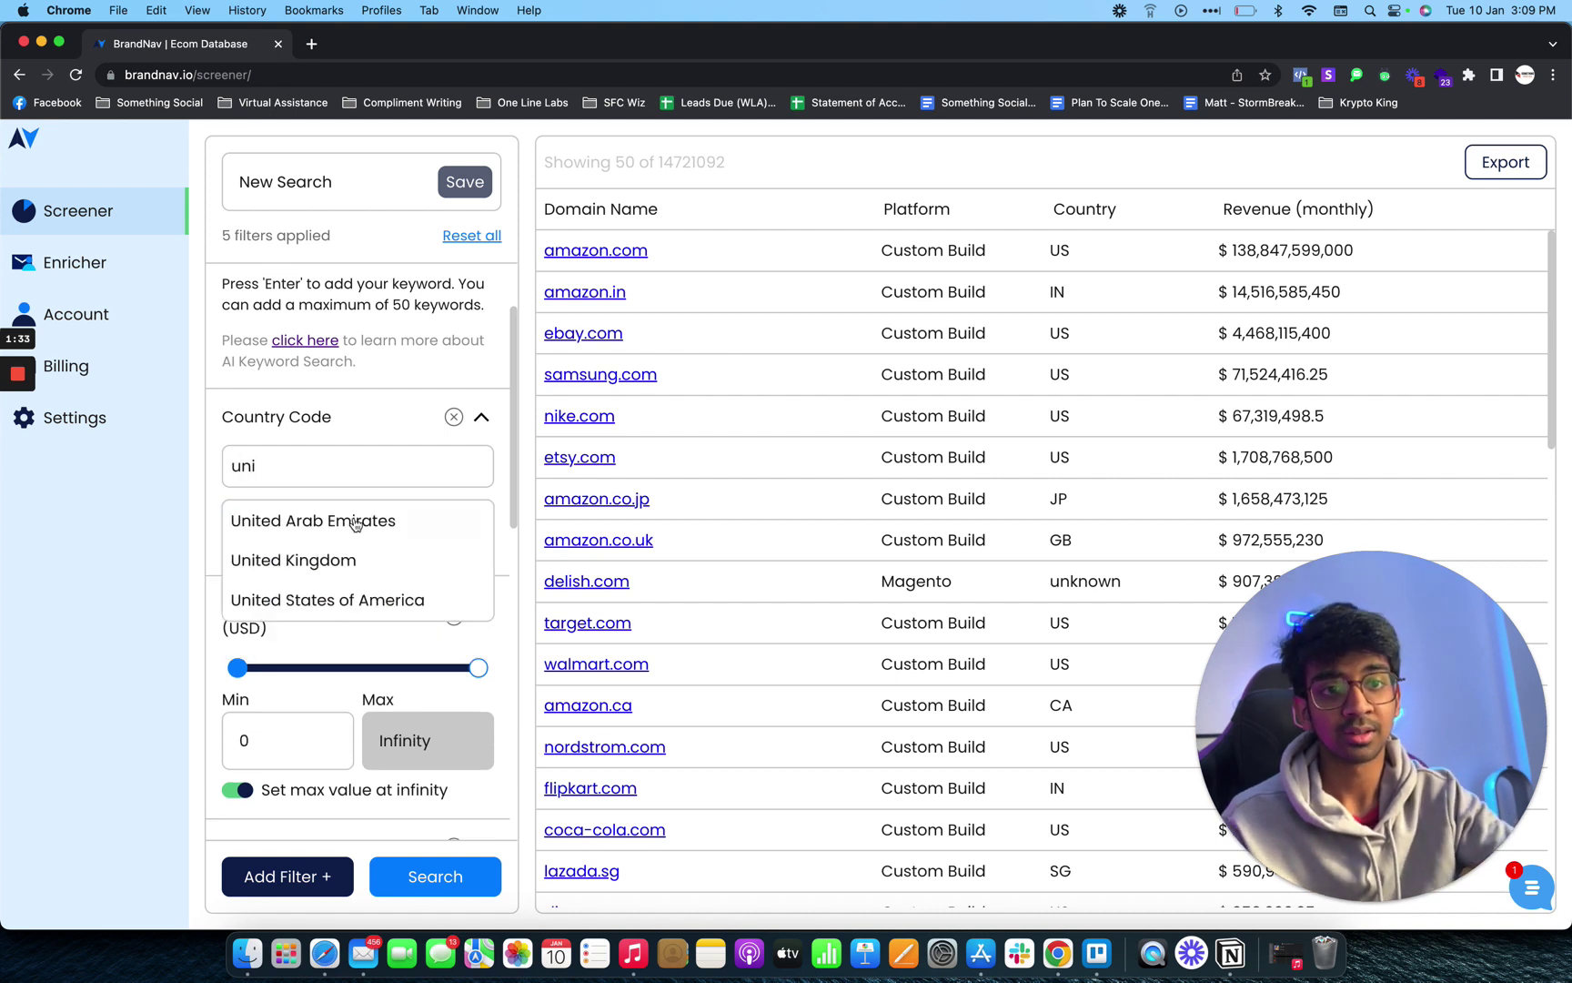
{"action": "left_click", "coordinate": [368, 601]}
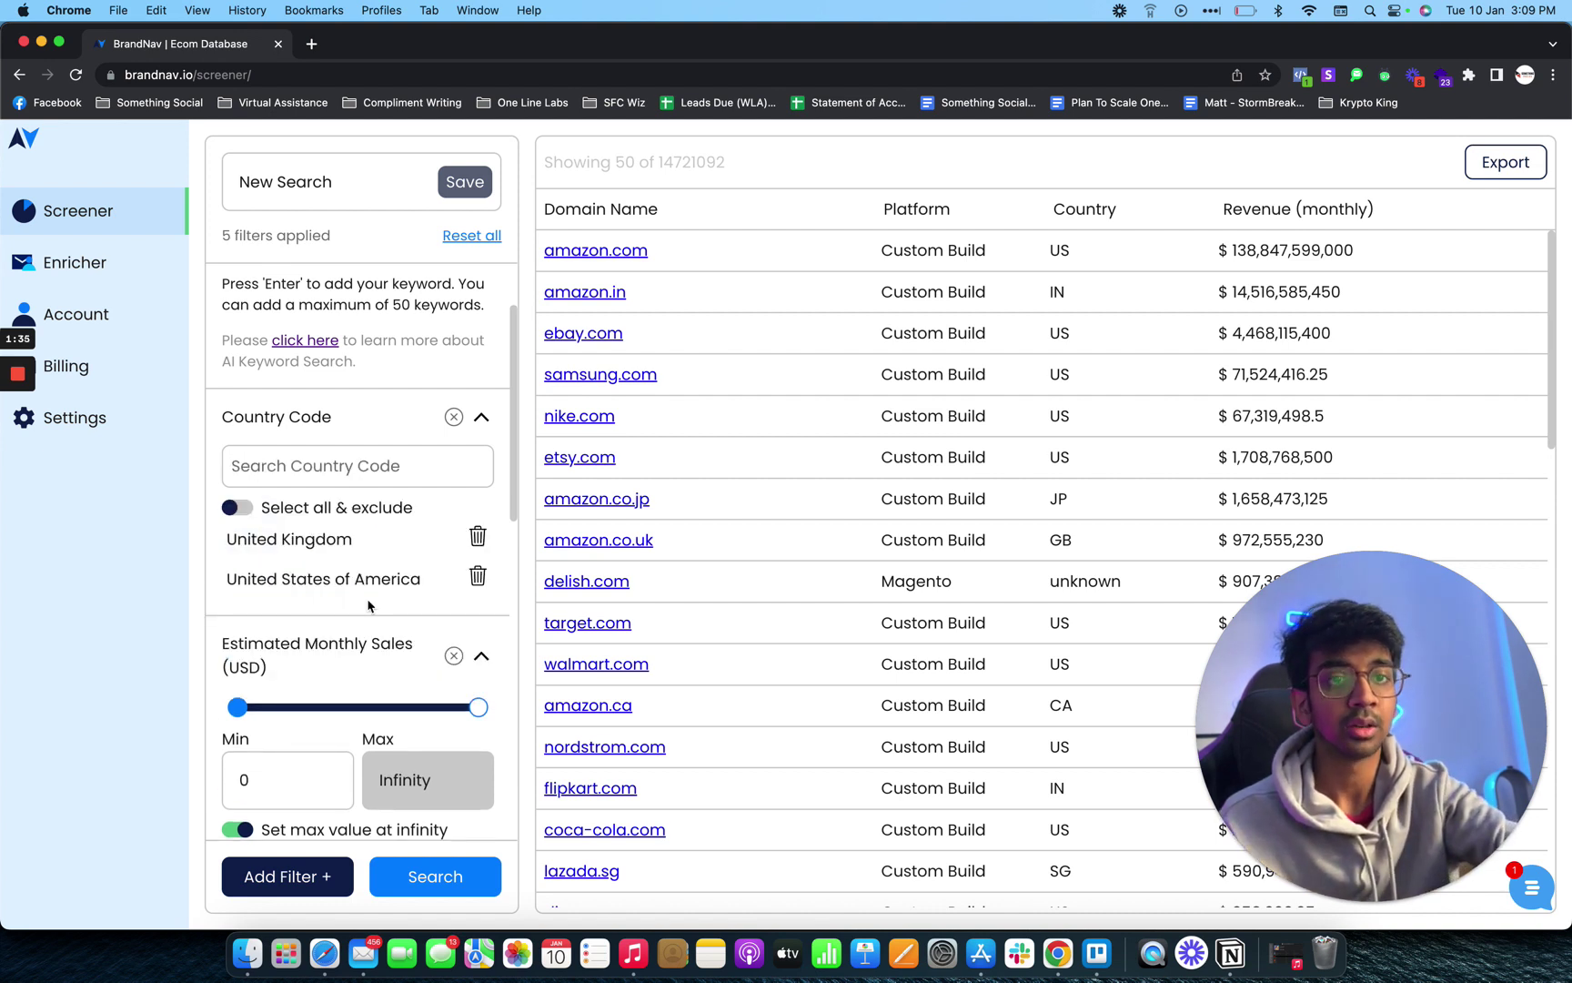
{"action": "type", "text": "au"}
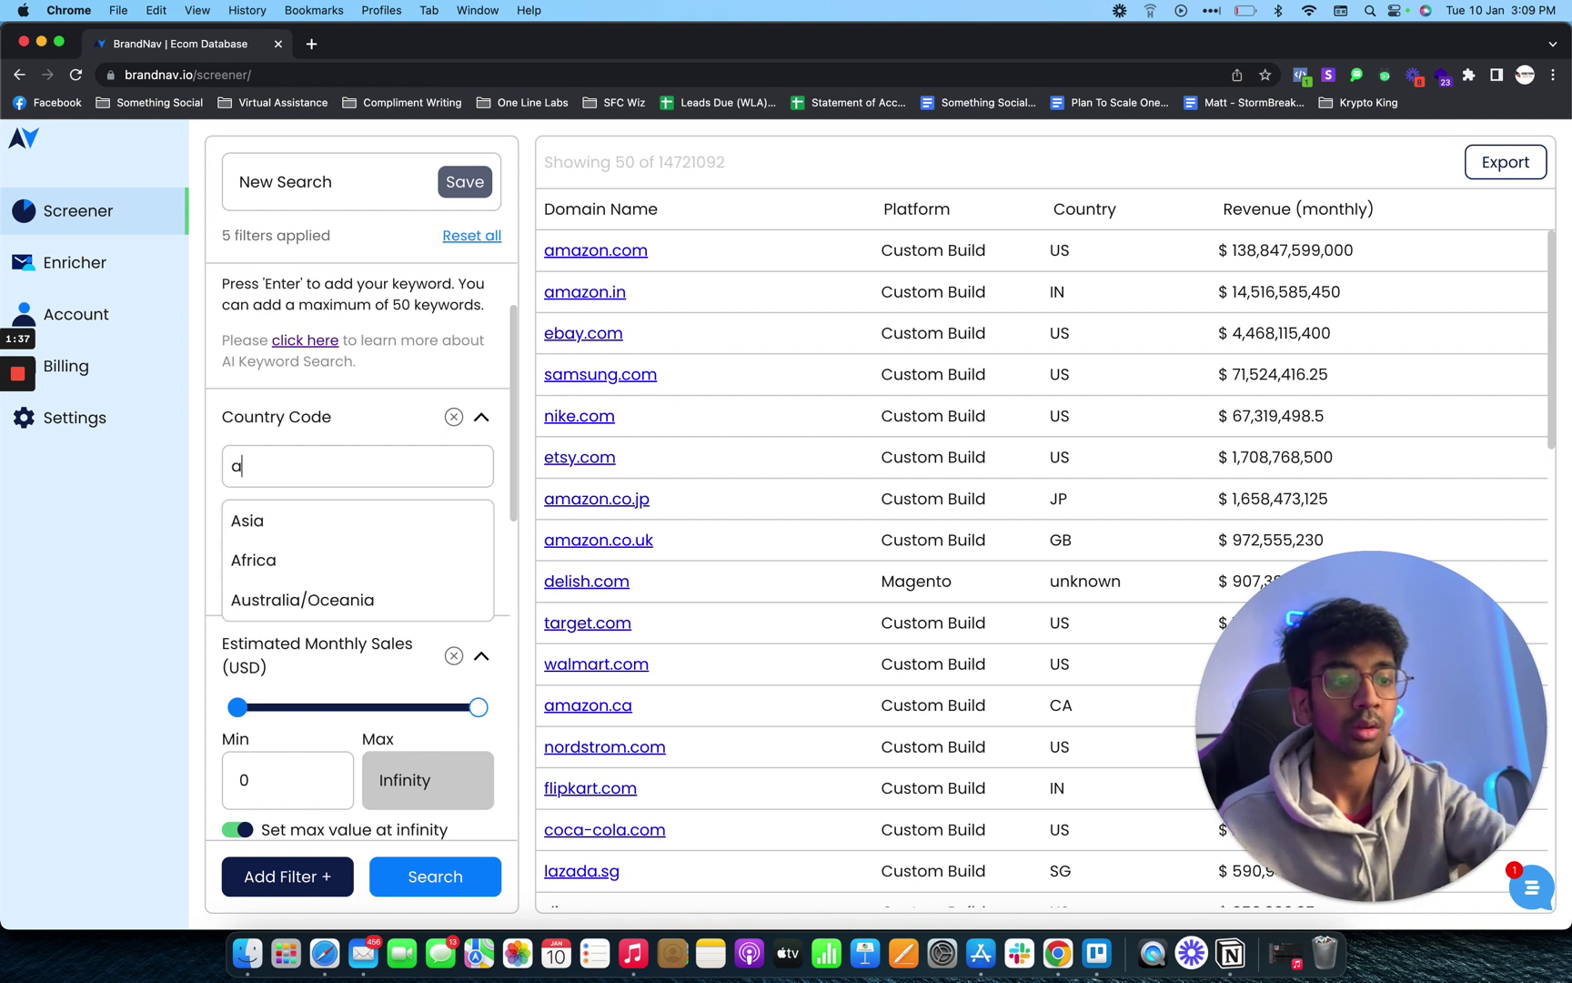
{"action": "left_click", "coordinate": [345, 560]}
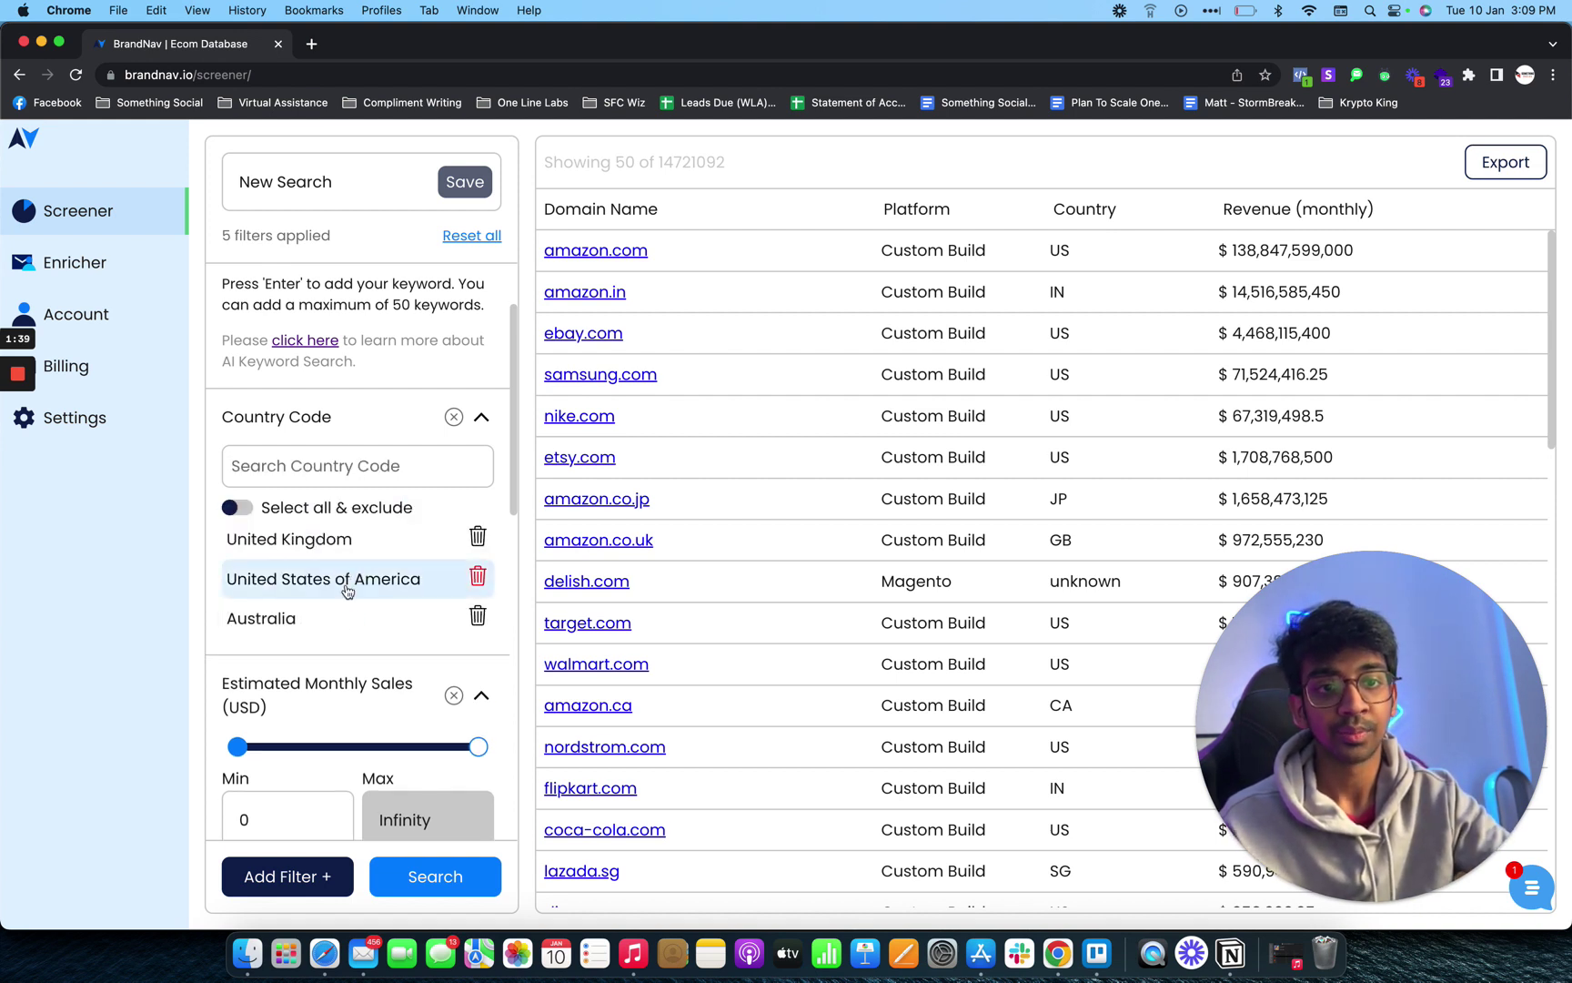
Set Estimated Monthly Sales to range from 20000 to 100000 USD
{"action": "scroll", "coordinate": [355, 655], "scroll_direction": "down", "scroll_amount": 5}
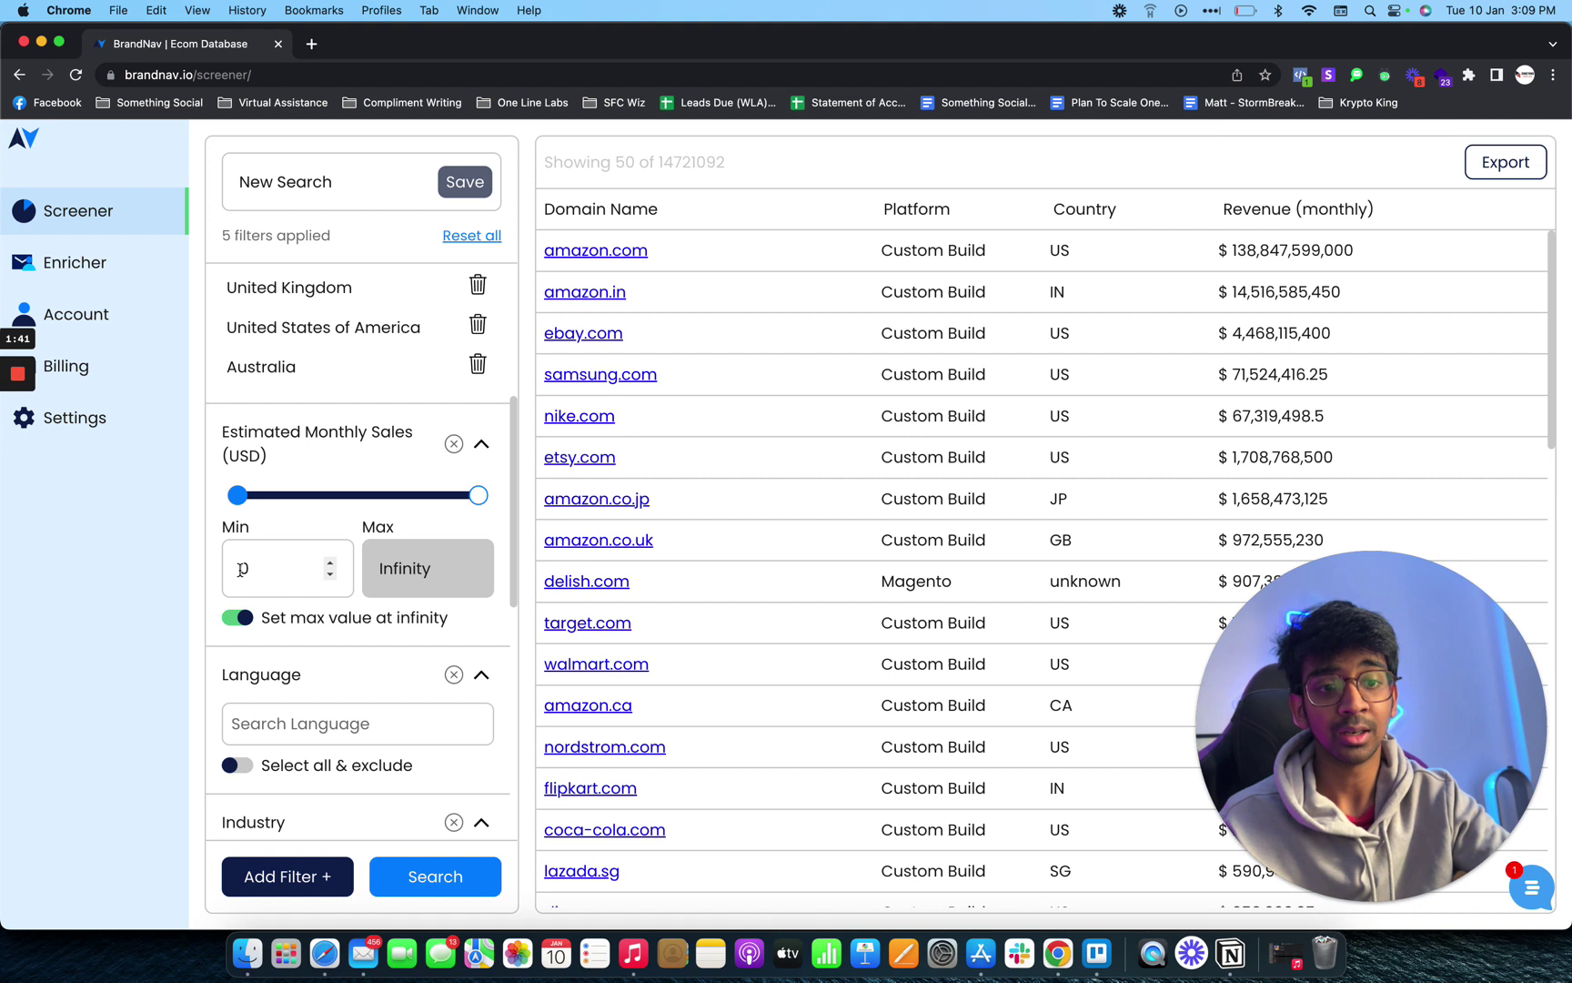
{"action": "left_click", "coordinate": [240, 568]}
{"action": "type", "text": "2"}
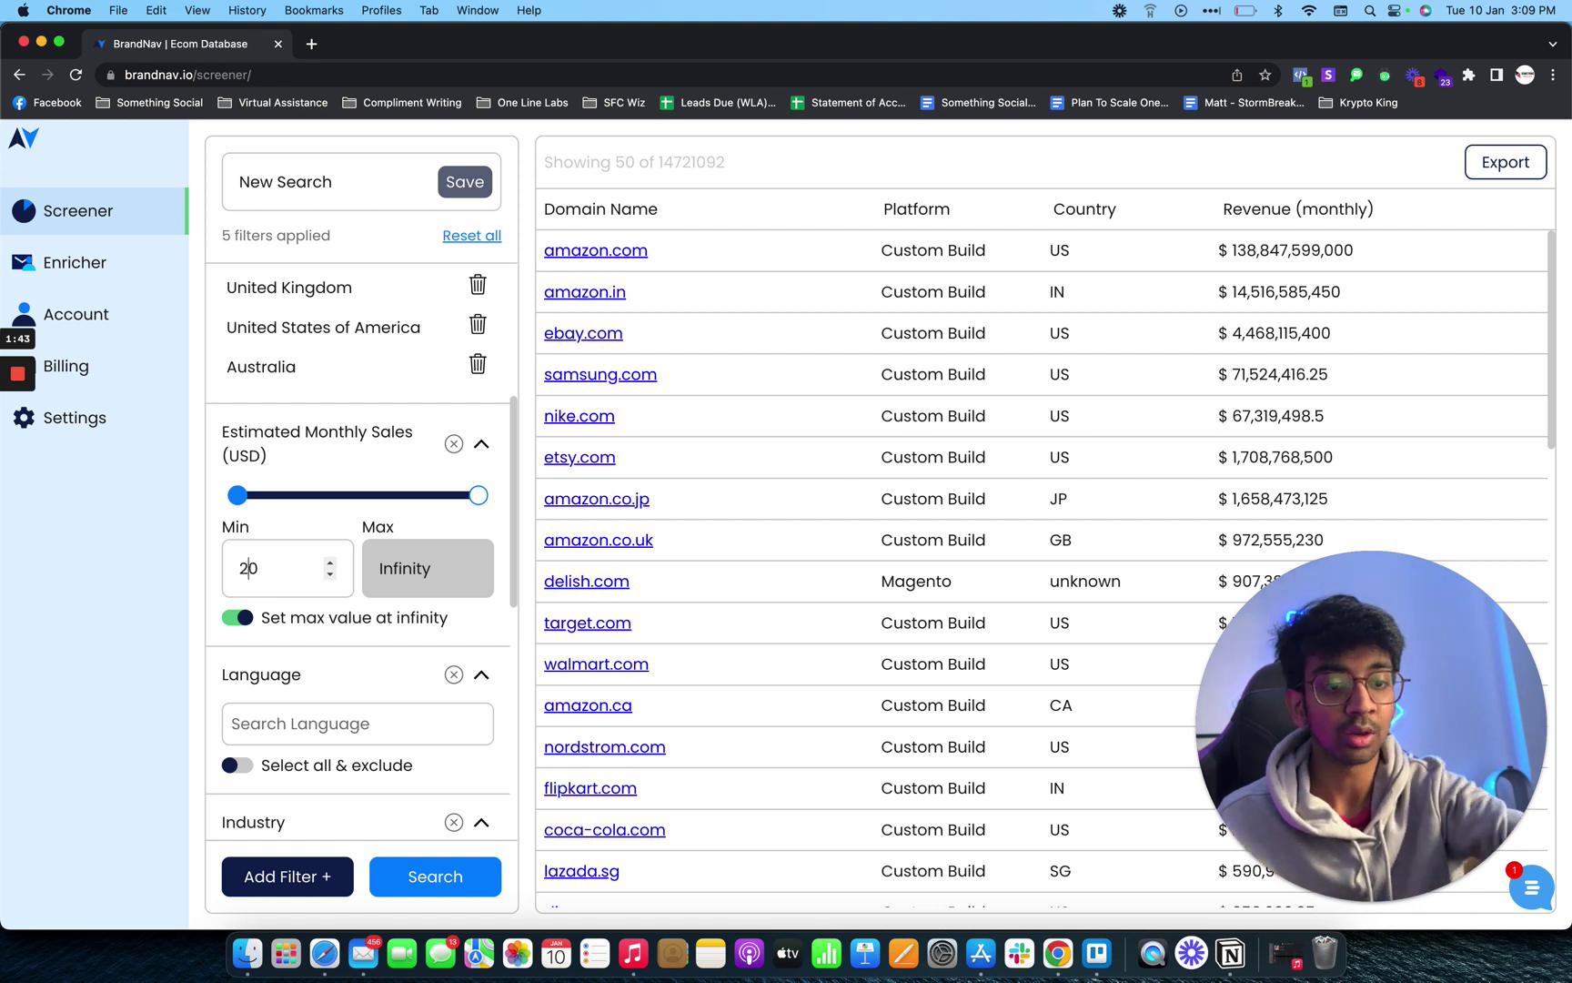
{"action": "type", "text": "000"}
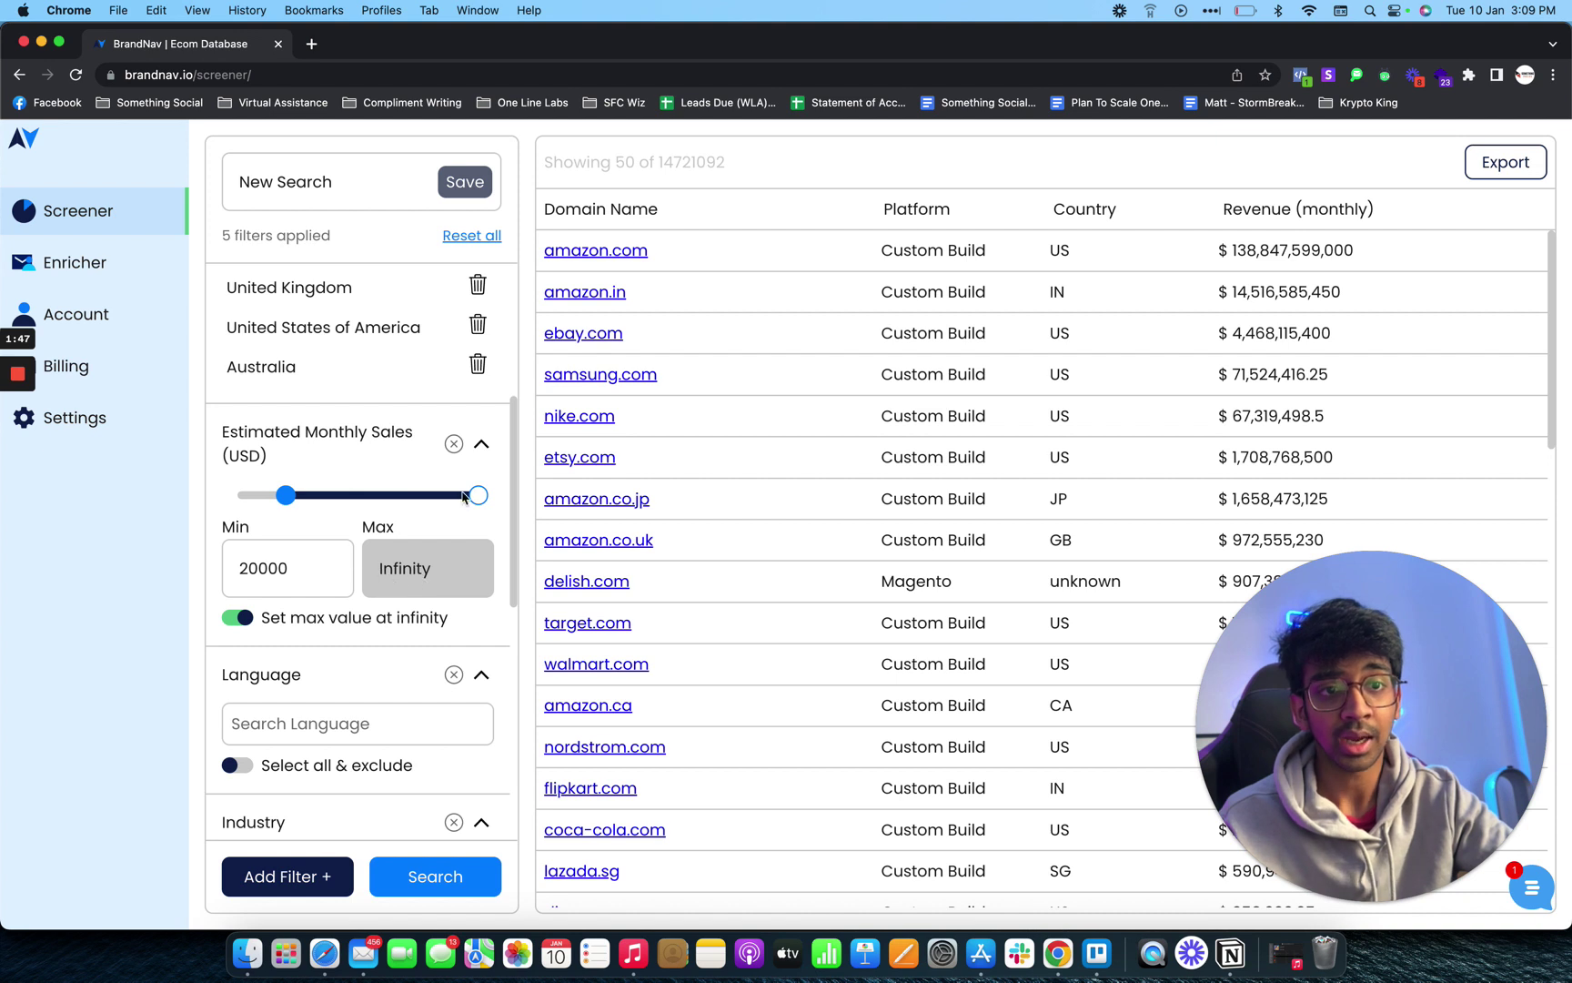
{"action": "left_click", "coordinate": [259, 620]}
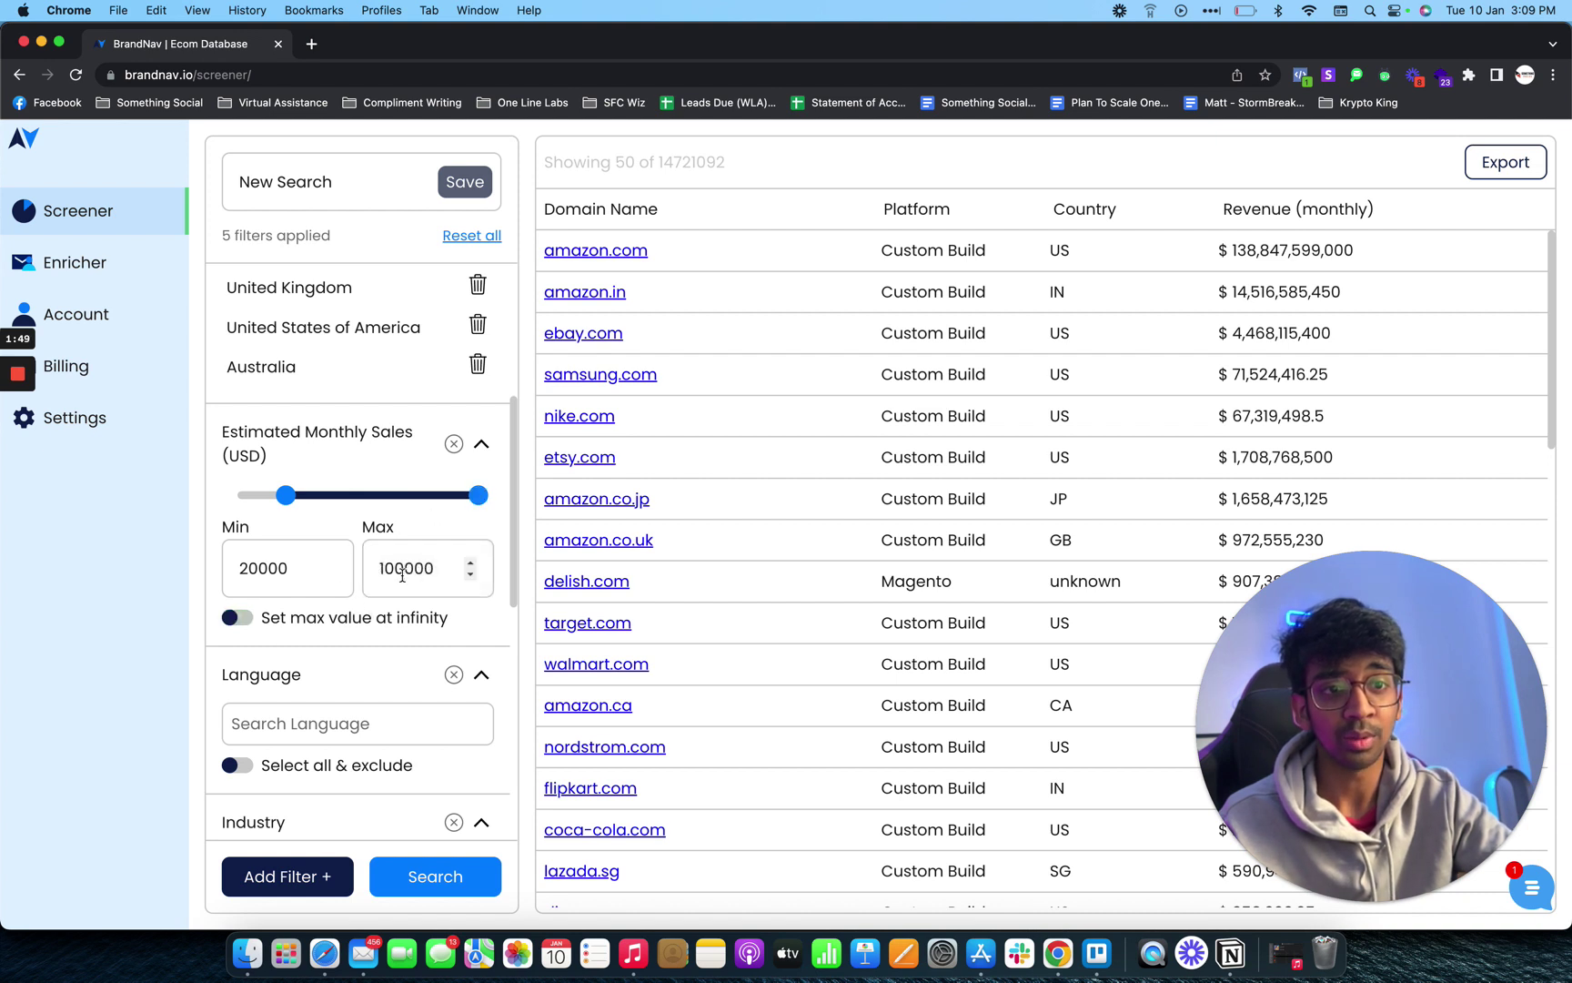
{"action": "left_click_drag", "start_coordinate": [403, 575], "coordinate": [426, 575]}
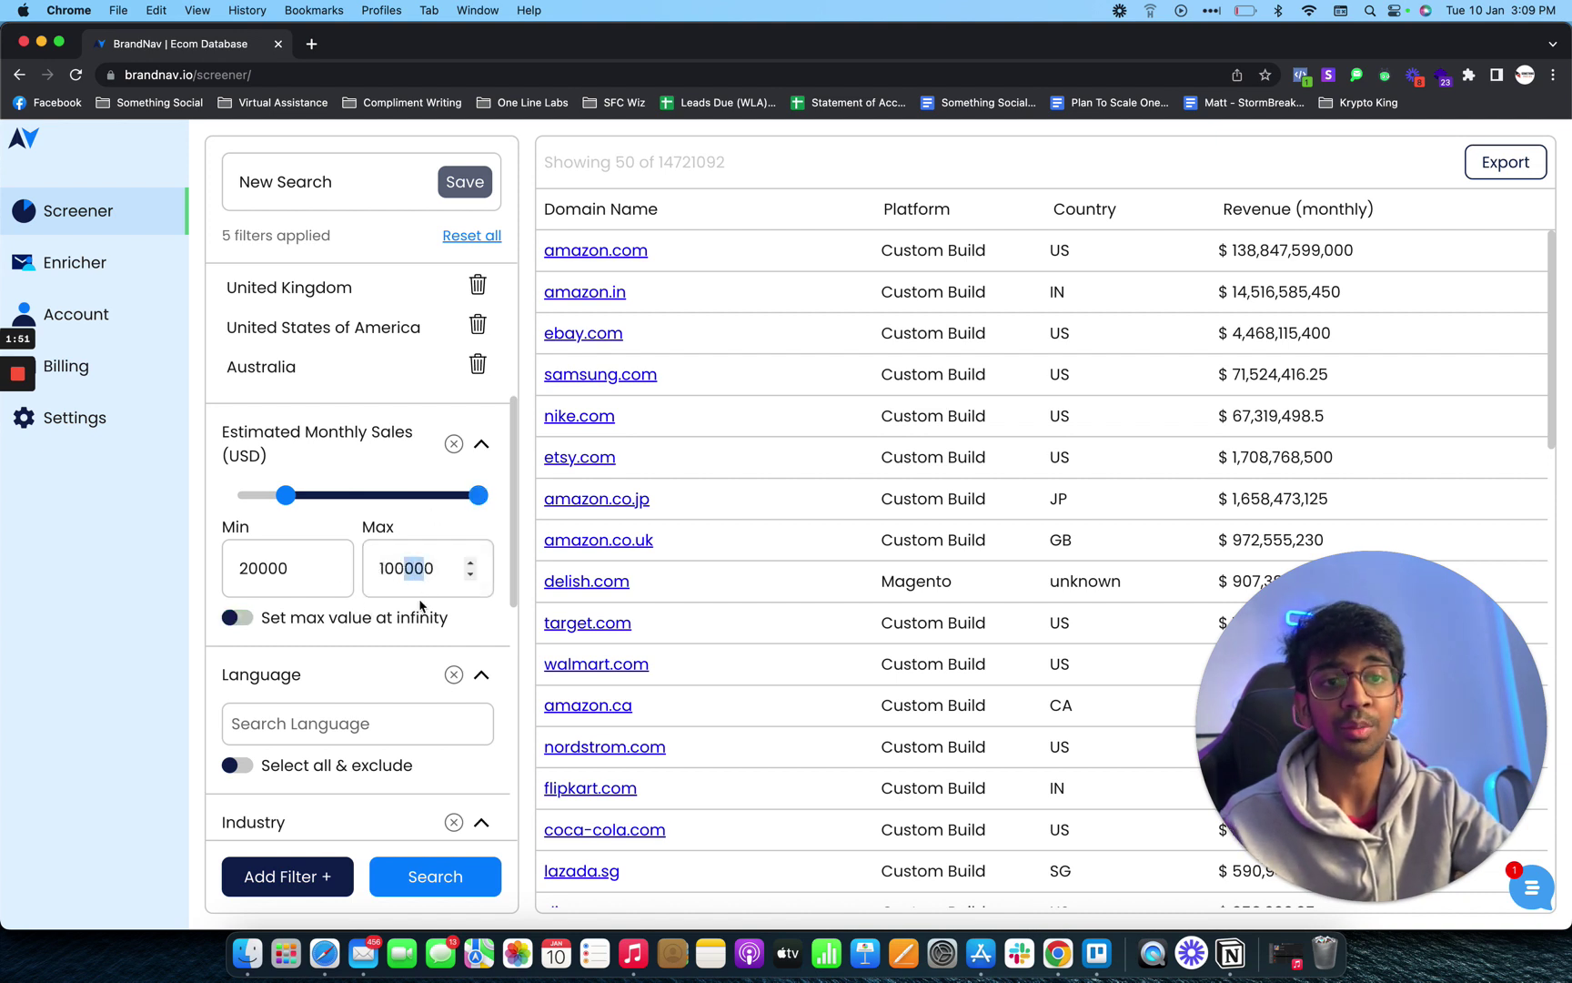
{"action": "left_click", "coordinate": [359, 642]}
{"action": "scroll", "coordinate": [355, 641], "scroll_direction": "down", "scroll_amount": 2}
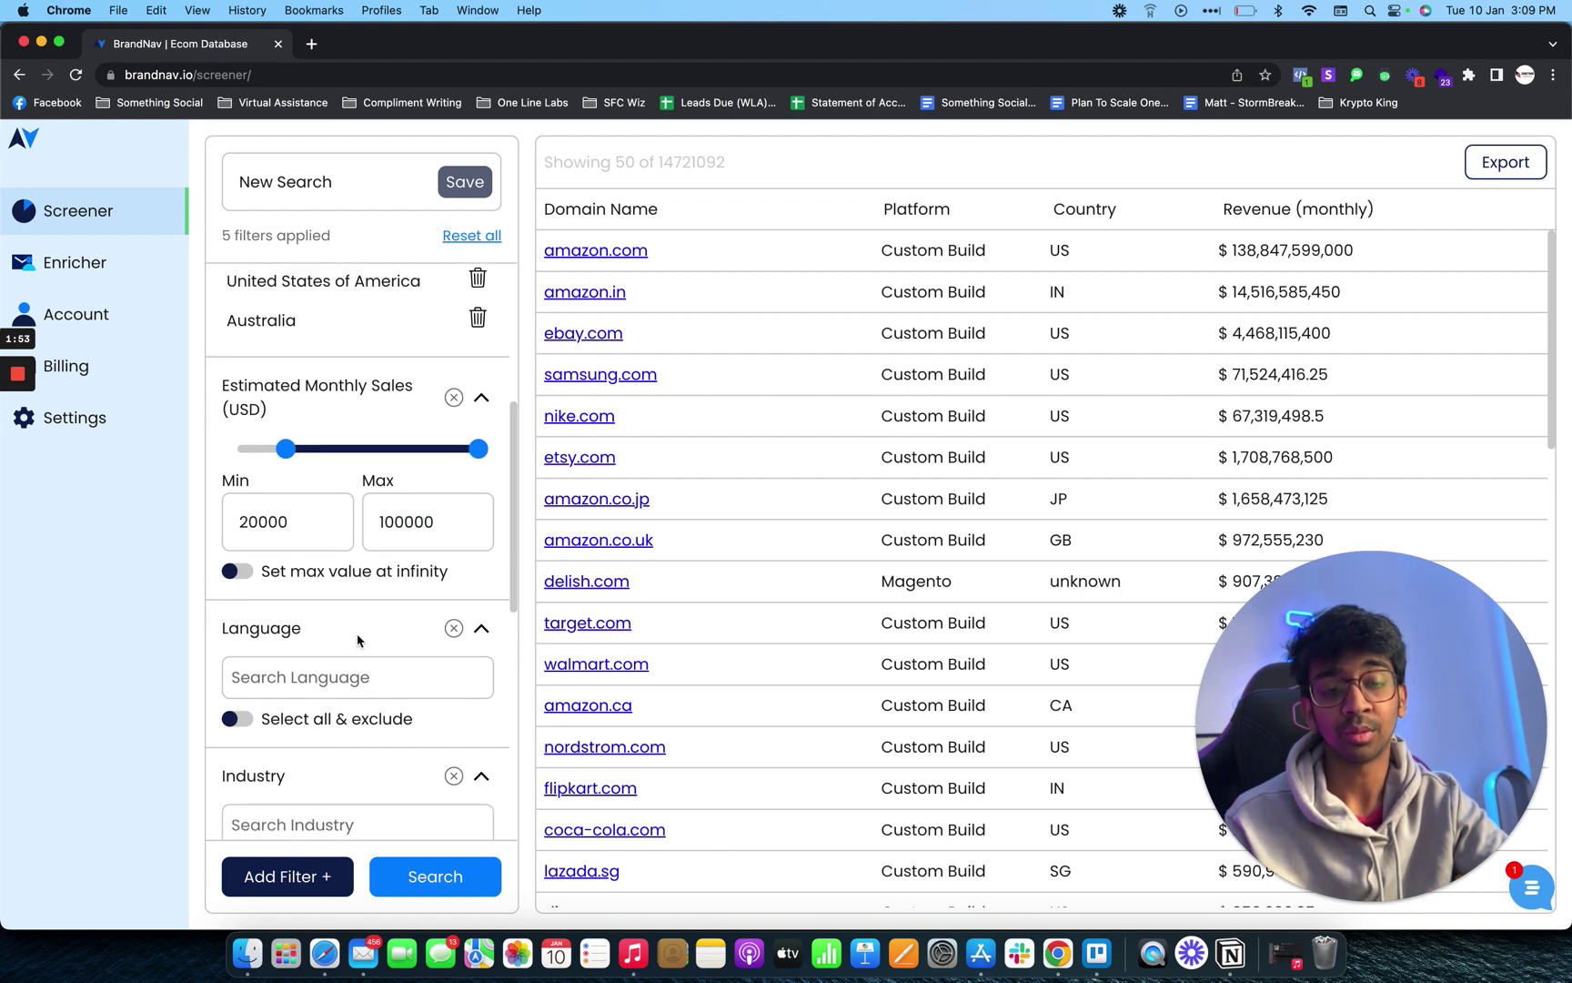
{"action": "scroll", "coordinate": [349, 640], "scroll_direction": "down", "scroll_amount": 2}
{"action": "left_click", "coordinate": [275, 574]}
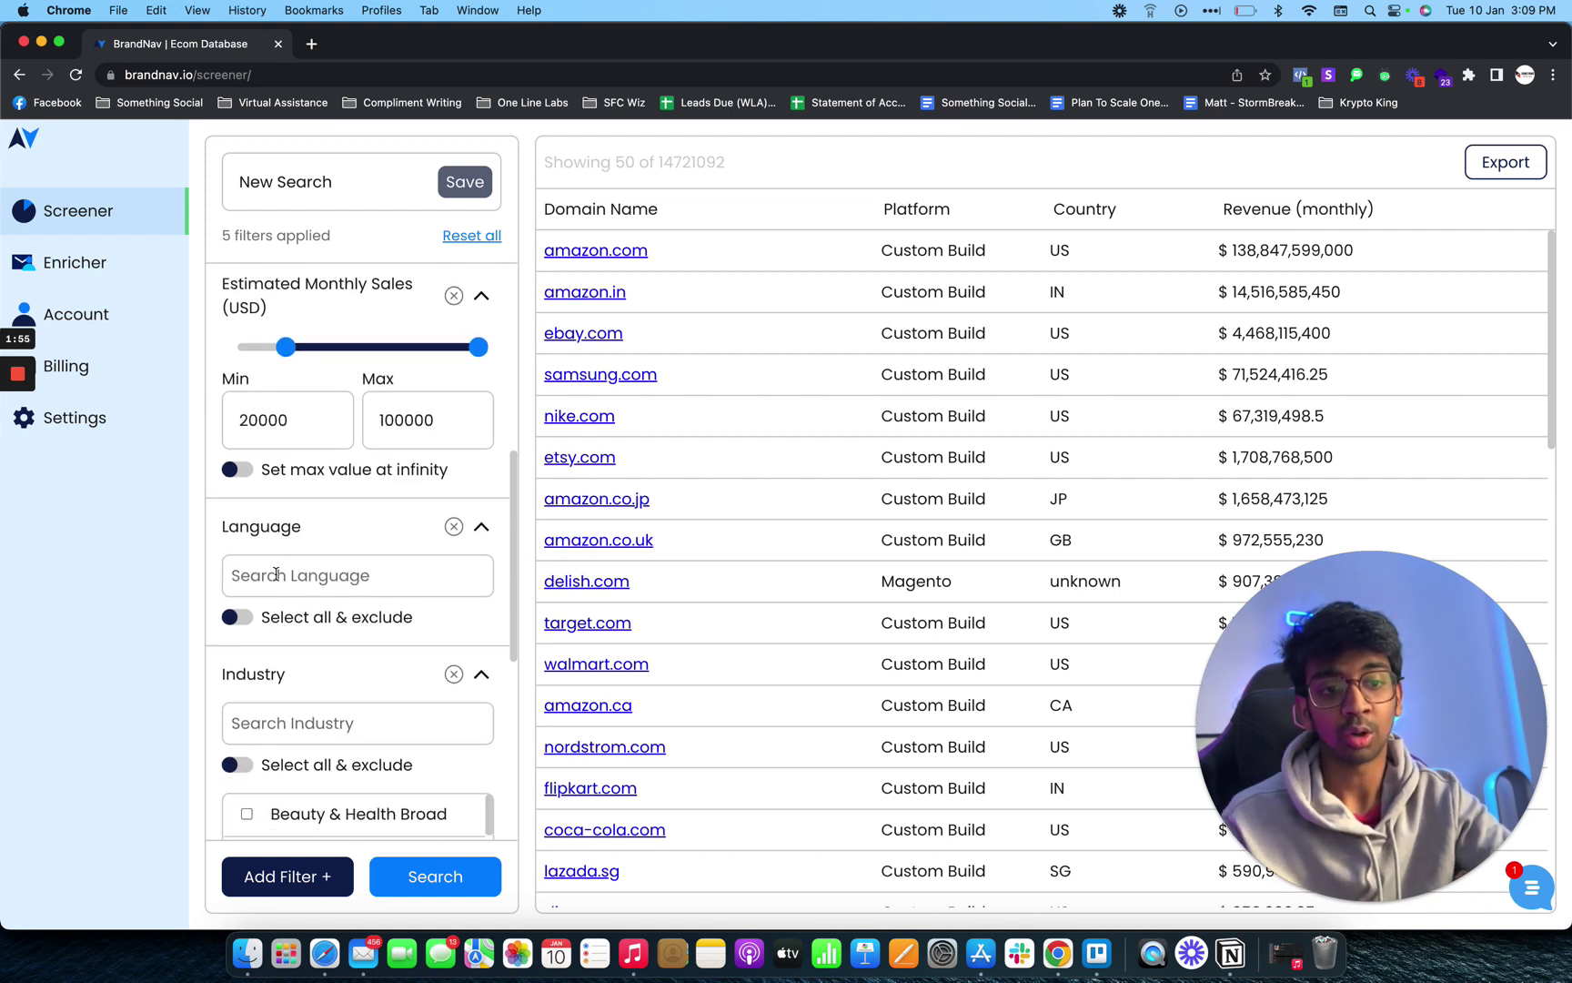
Add English (UK) and English (US) to the Language filter
{"action": "type", "text": "eng"}
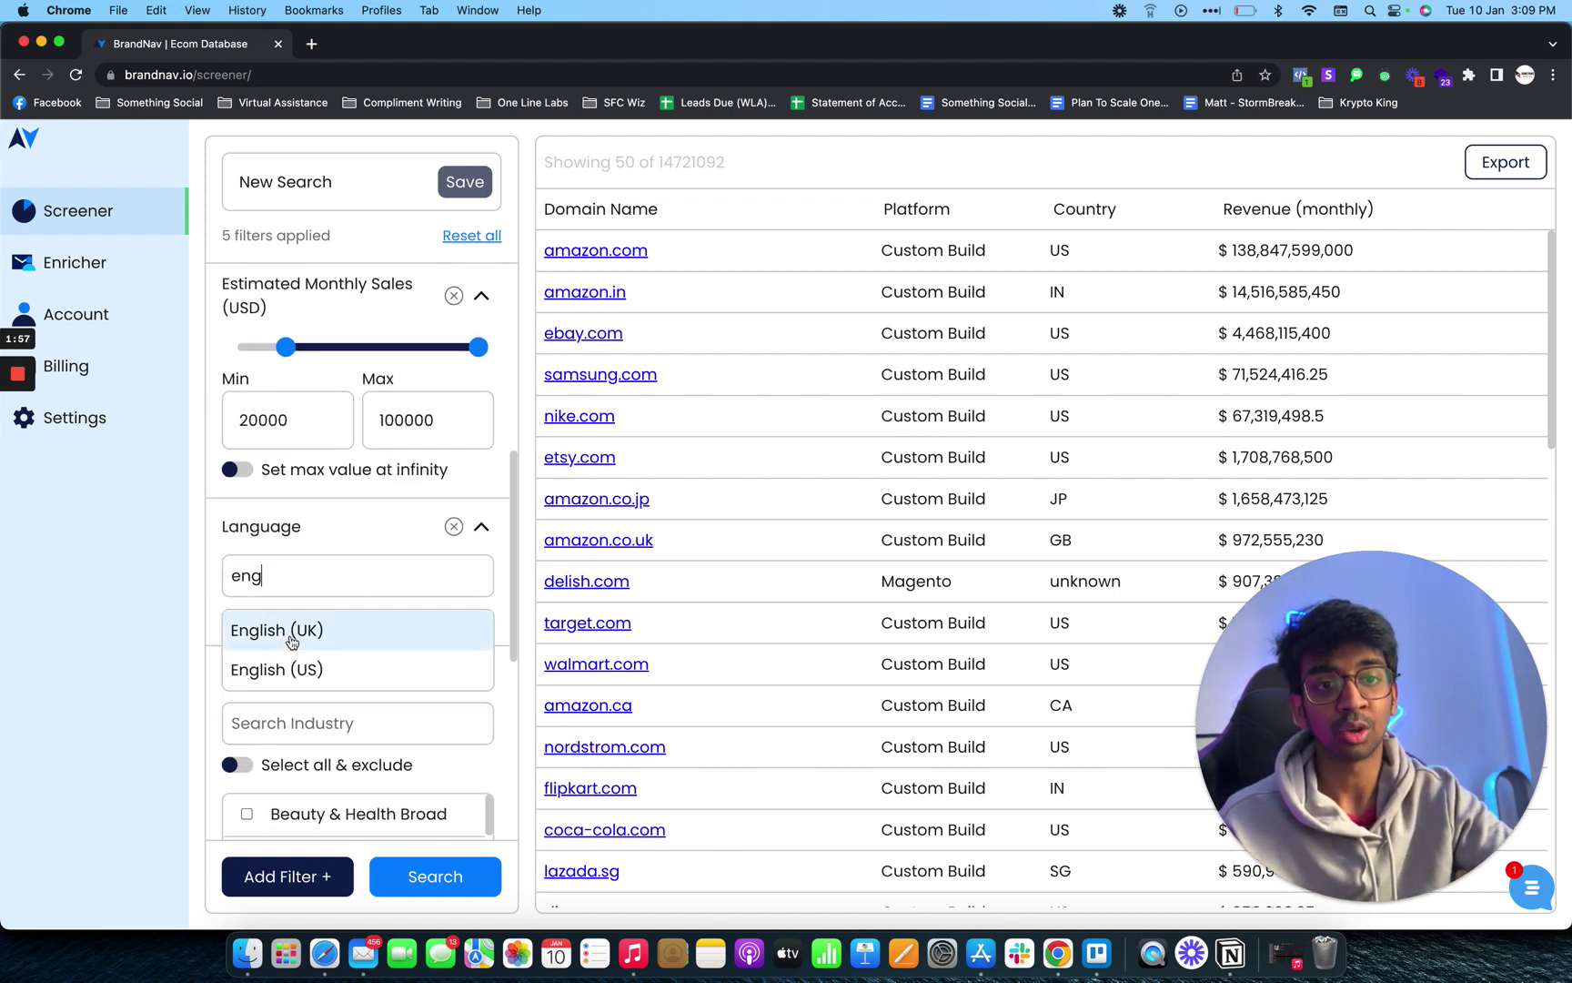
{"action": "left_click", "coordinate": [291, 639]}
{"action": "type", "text": "eng"}
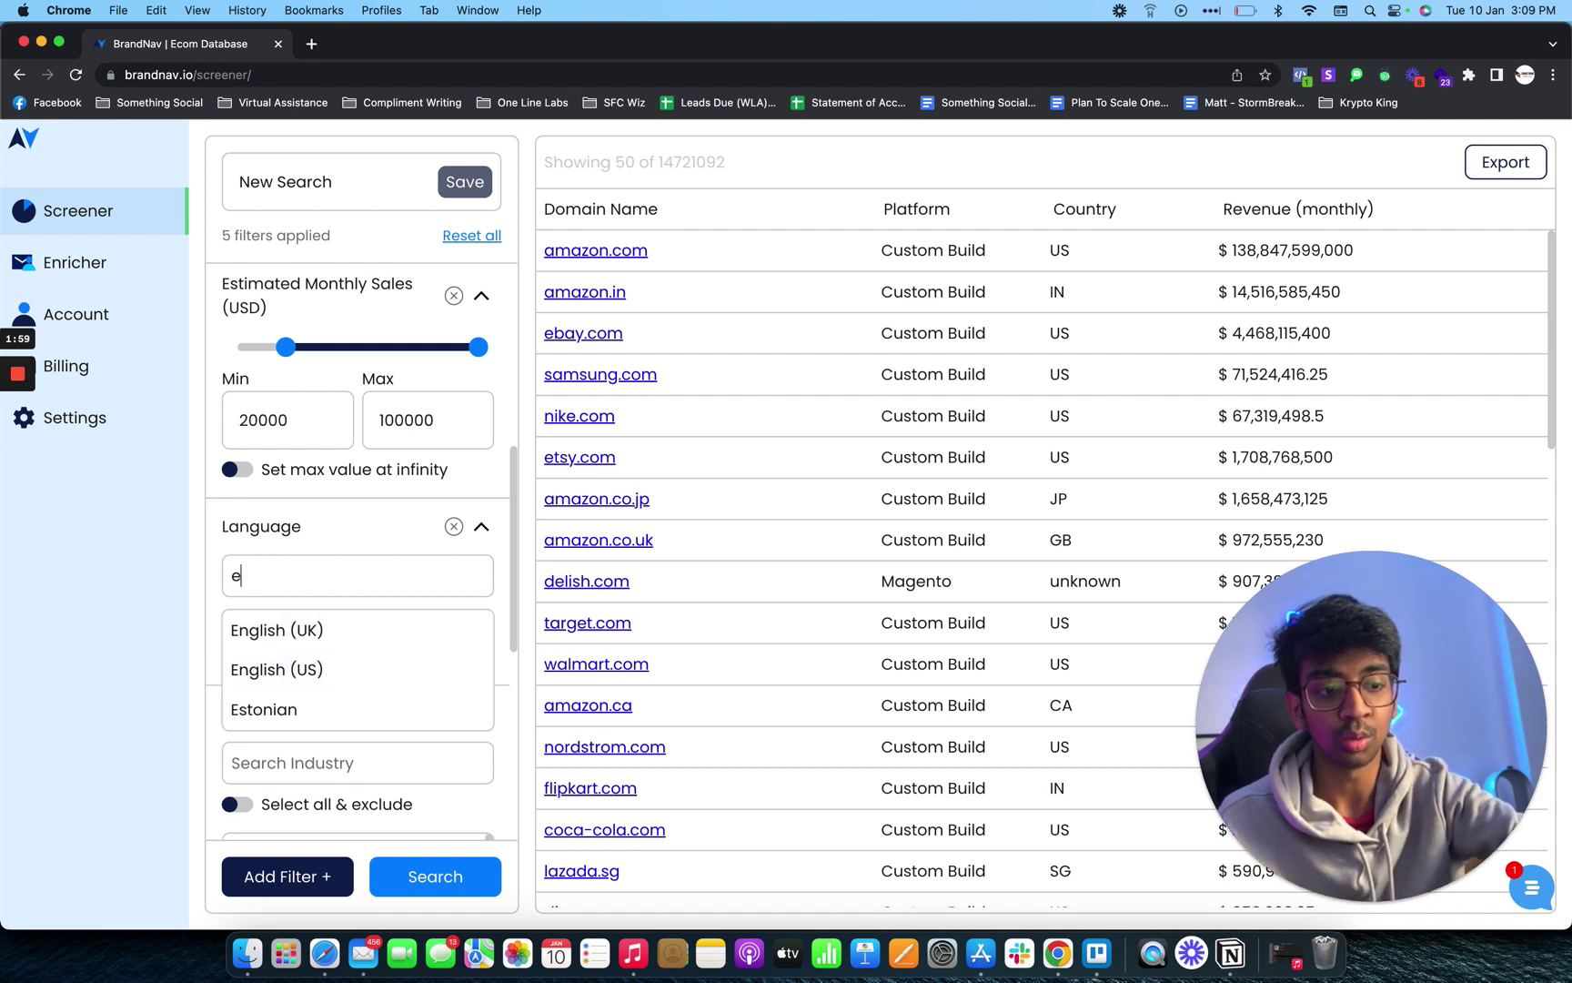
{"action": "left_click", "coordinate": [324, 670]}
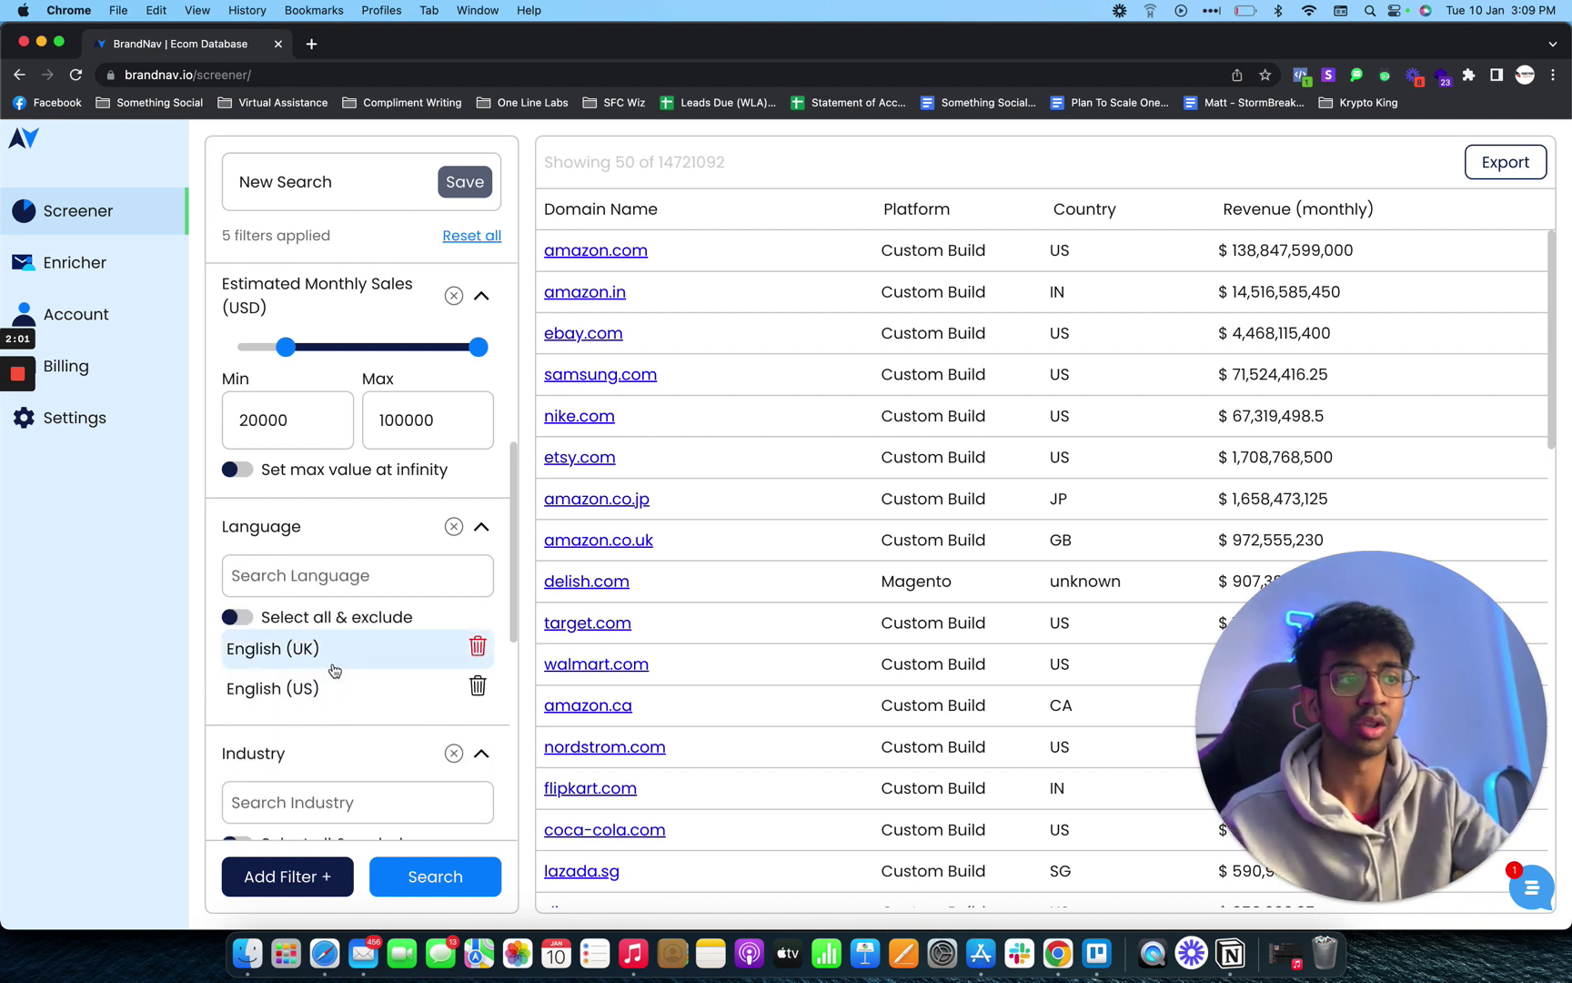
Tick Skincare & Cosmetics in the Industry filter
{"action": "scroll", "coordinate": [357, 699], "scroll_direction": "down", "scroll_amount": 2}
{"action": "scroll", "coordinate": [357, 699], "scroll_direction": "down", "scroll_amount": 3}
{"action": "scroll", "coordinate": [328, 637], "scroll_direction": "down", "scroll_amount": 1}
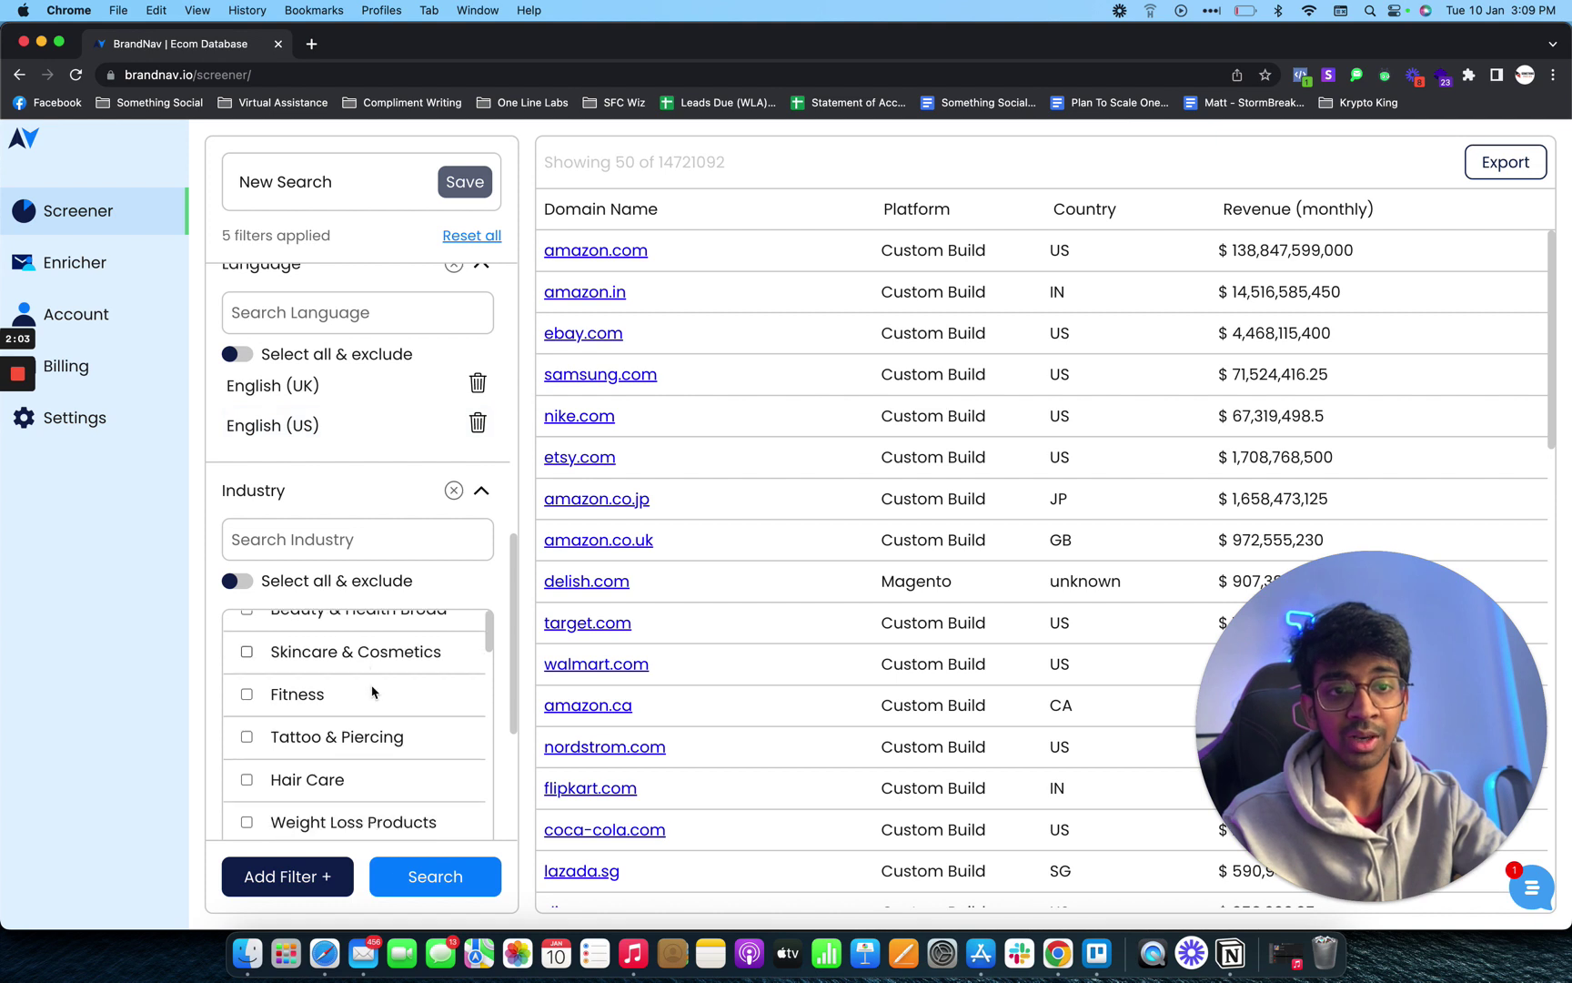
{"action": "scroll", "coordinate": [362, 671], "scroll_direction": "up", "scroll_amount": 1}
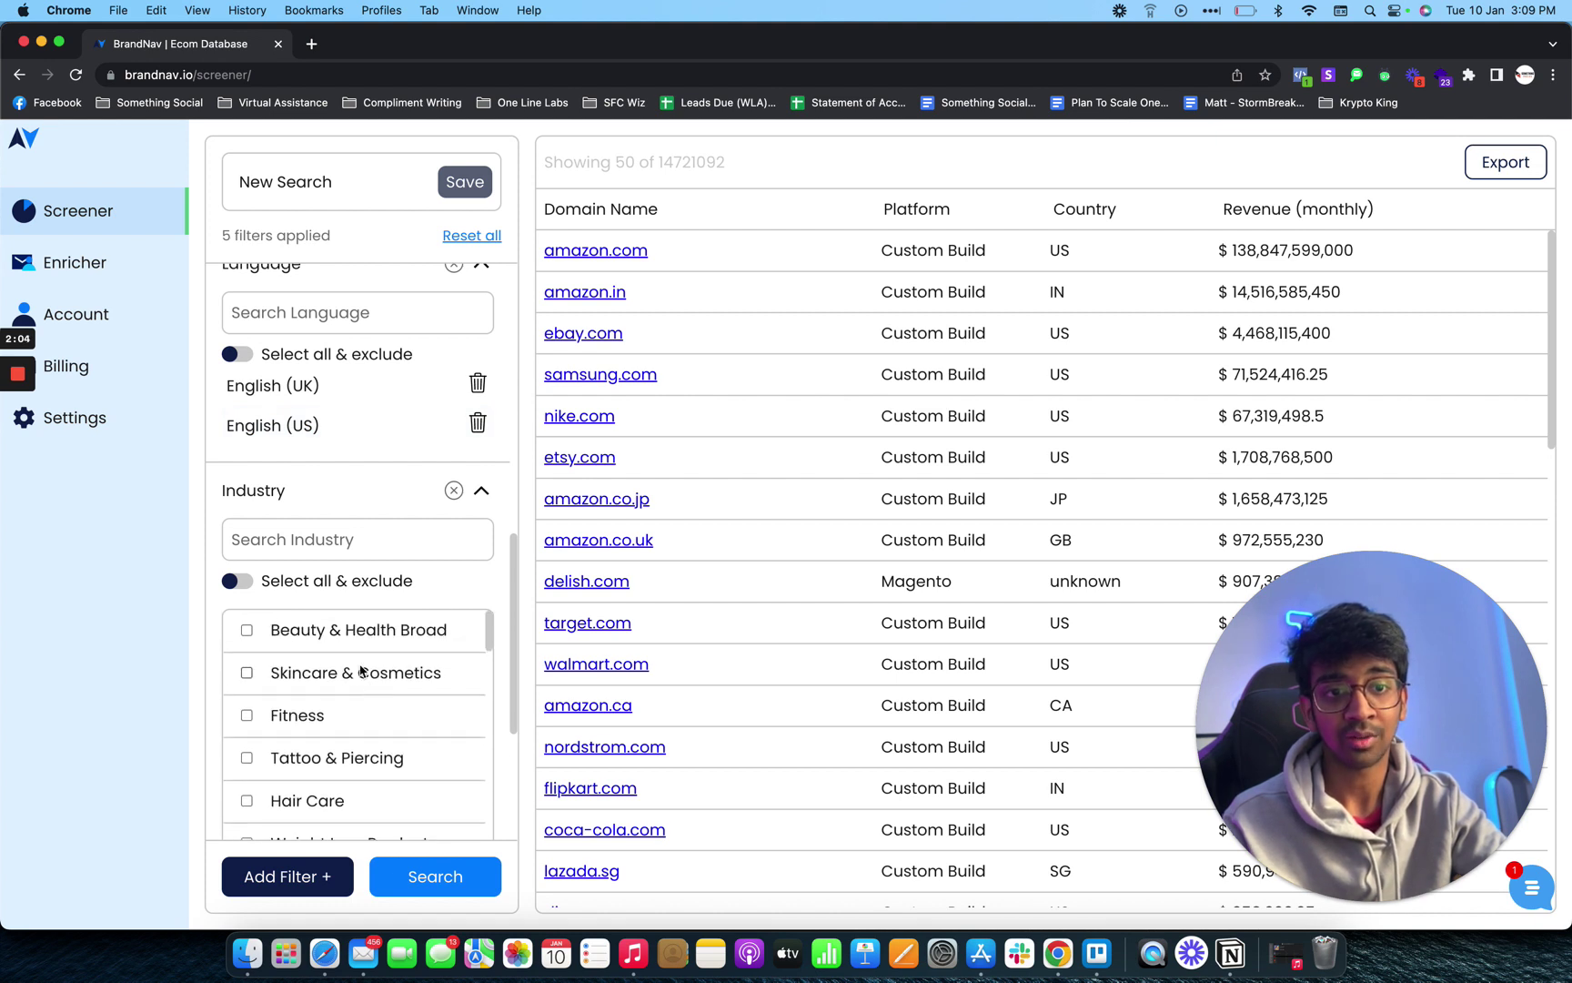
{"action": "left_click", "coordinate": [246, 674]}
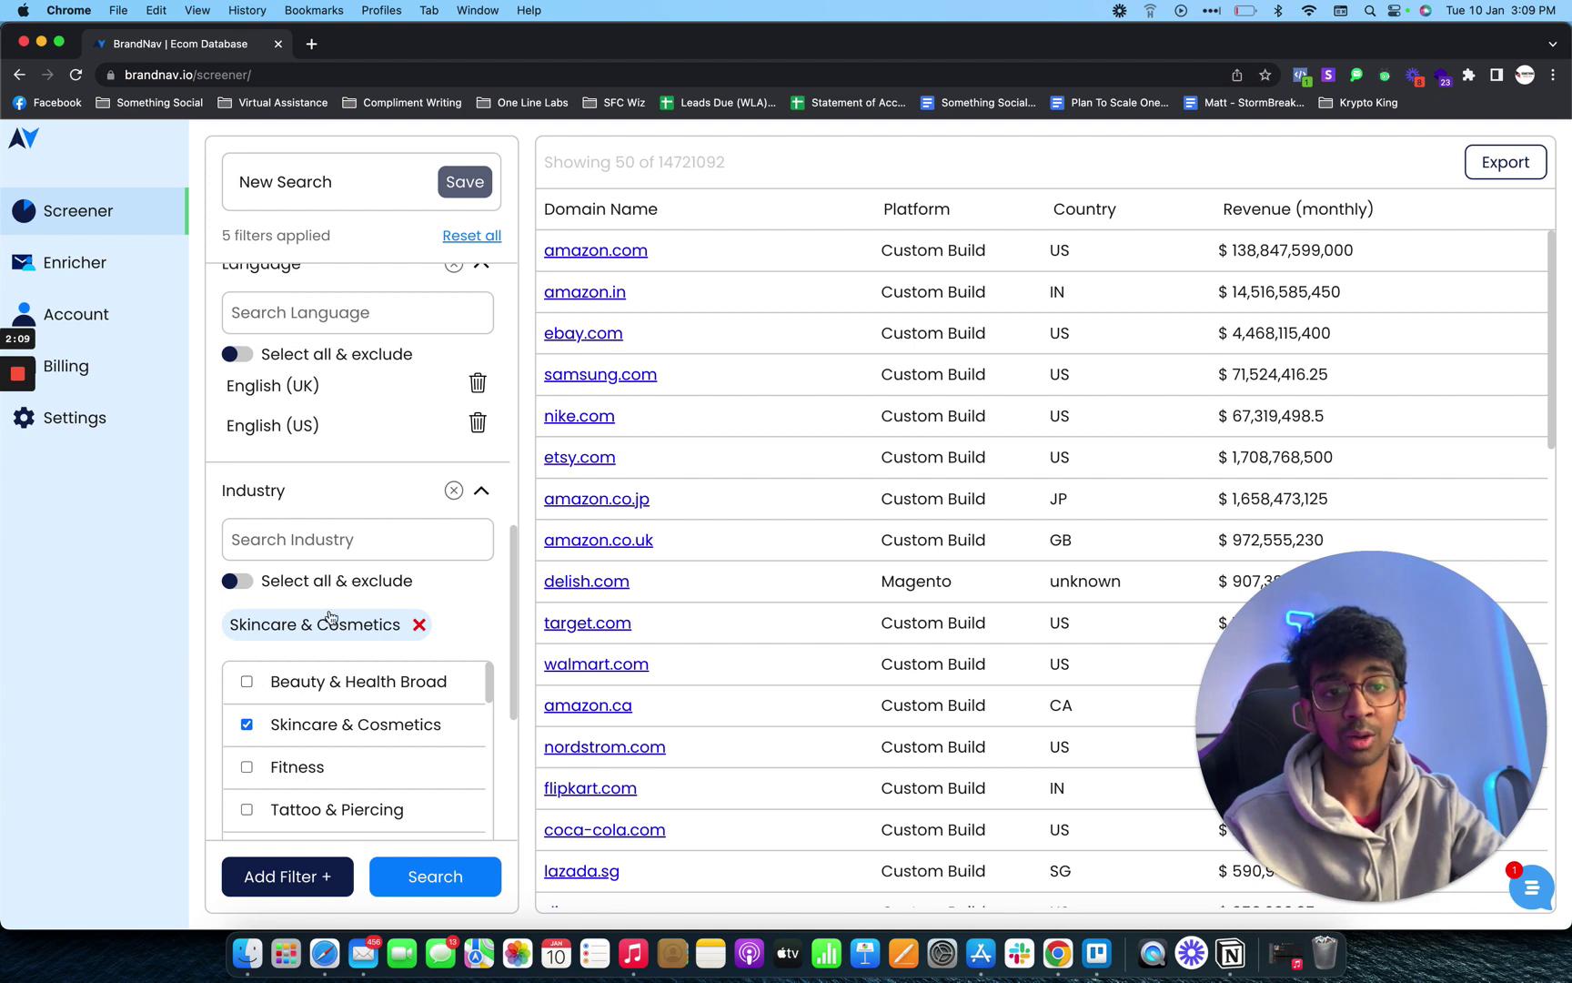
{"action": "scroll", "coordinate": [331, 618], "scroll_direction": "down", "scroll_amount": 10}
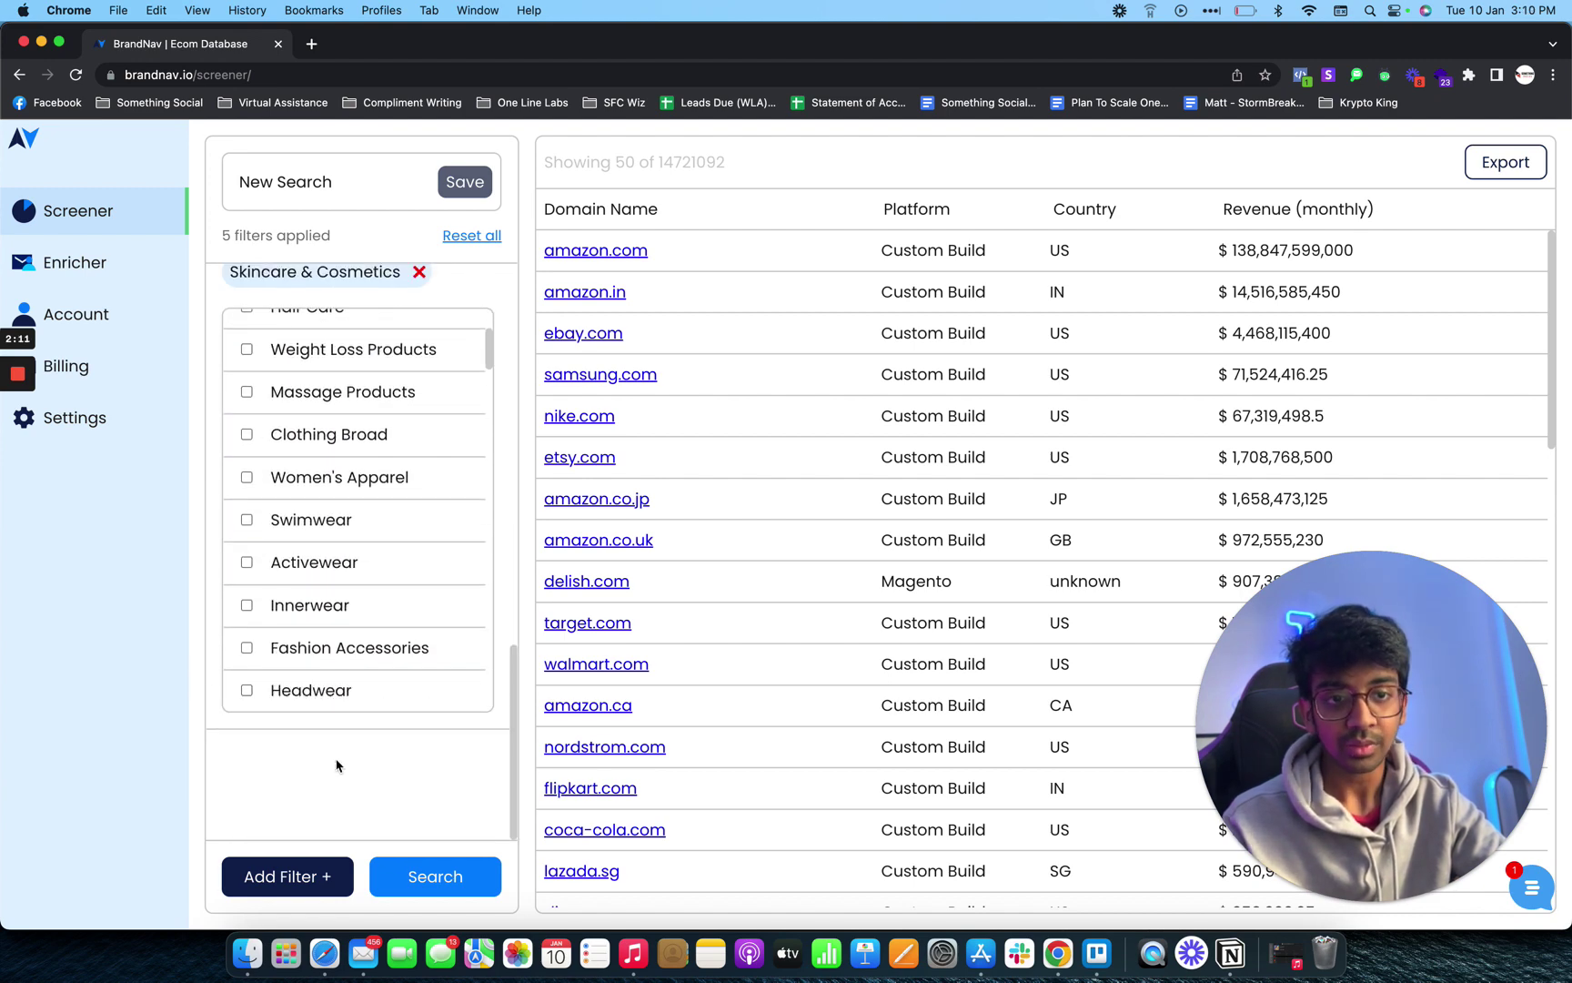
{"action": "scroll", "coordinate": [335, 819], "scroll_direction": "up", "scroll_amount": 5}
Add the Avg Product Price (USD) and Platform filters to the Screener
{"action": "left_click", "coordinate": [329, 876]}
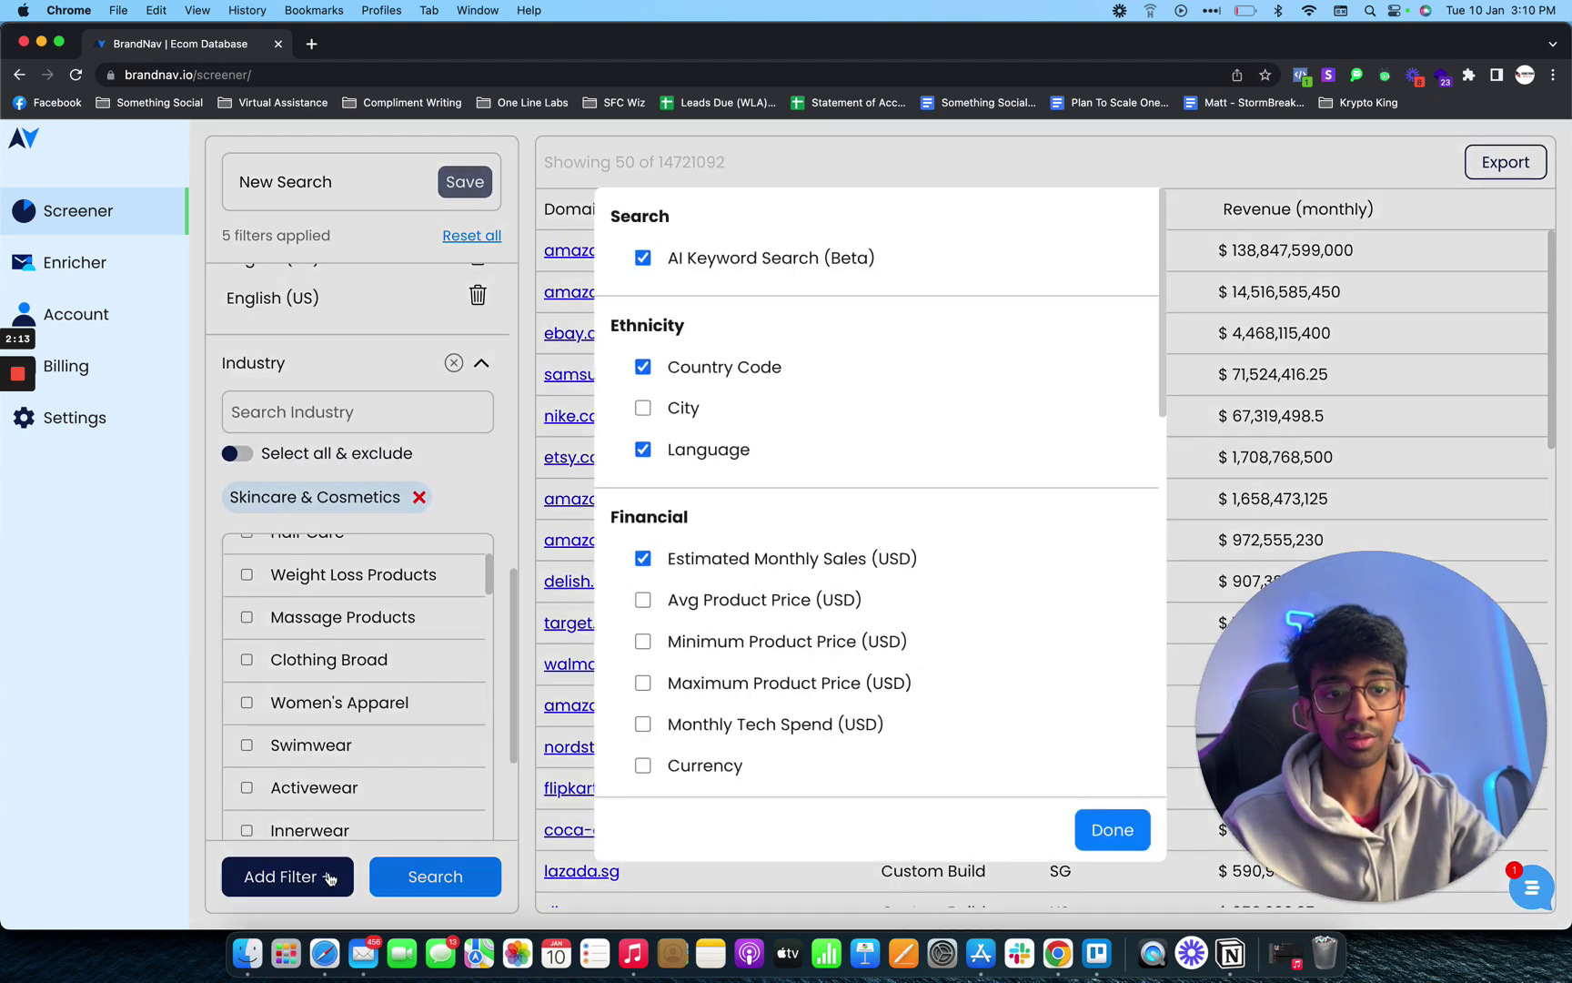
{"action": "left_click", "coordinate": [822, 597]}
{"action": "scroll", "coordinate": [821, 593], "scroll_direction": "down", "scroll_amount": 5}
{"action": "scroll", "coordinate": [822, 596], "scroll_direction": "down", "scroll_amount": 2}
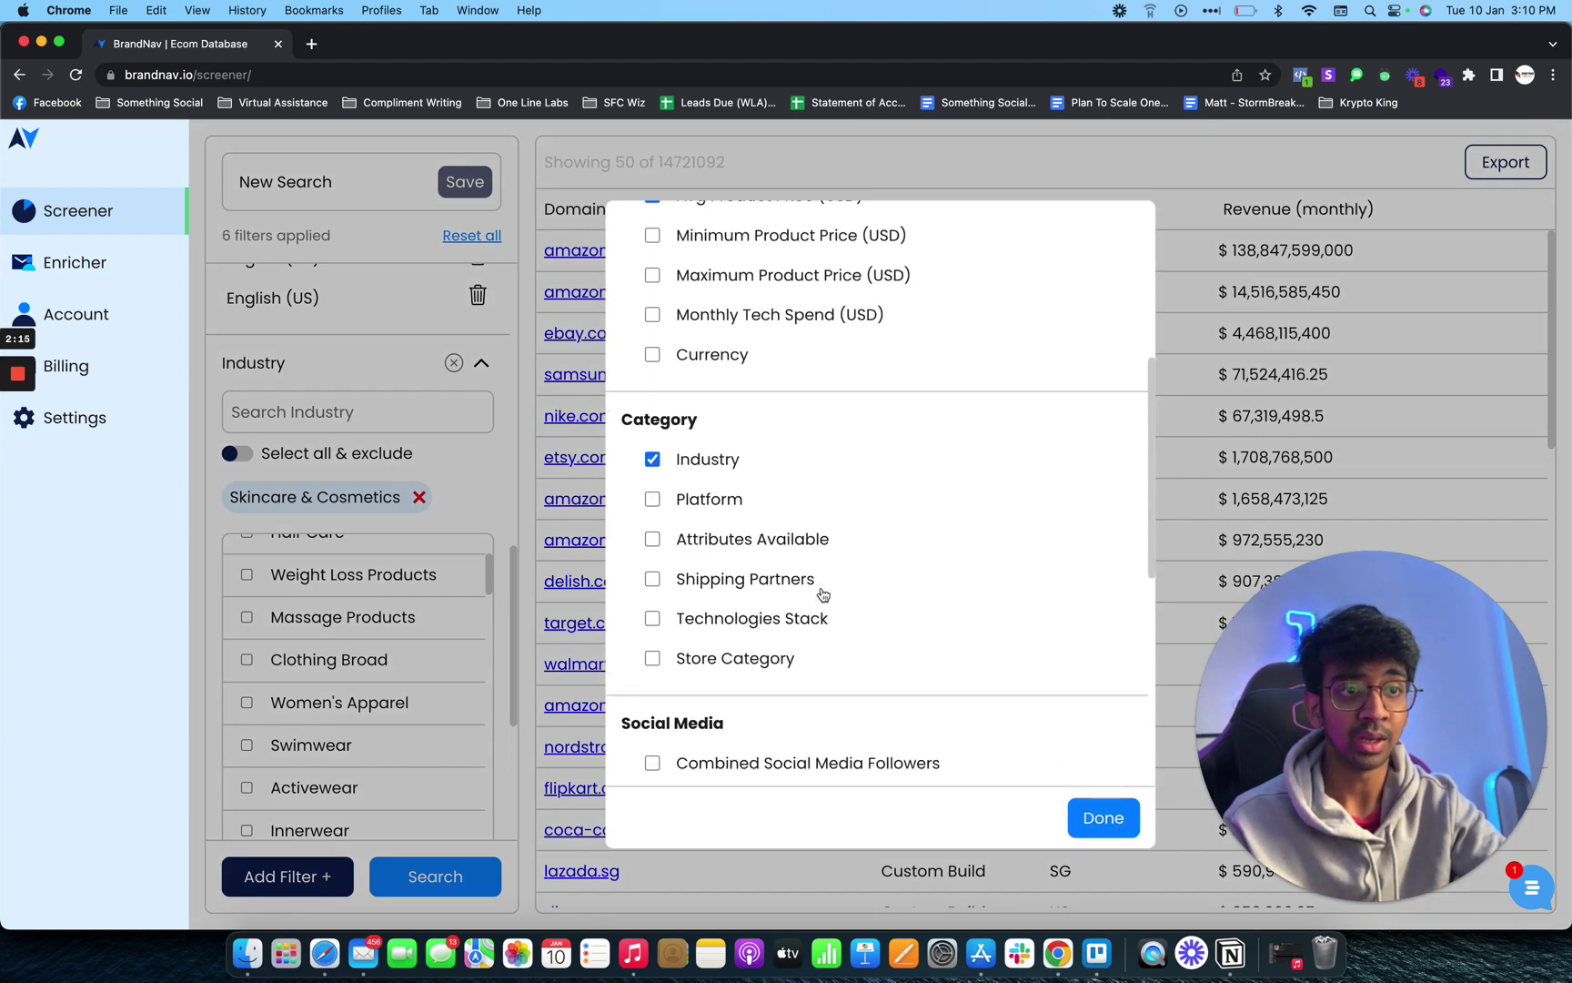
{"action": "scroll", "coordinate": [750, 527], "scroll_direction": "up", "scroll_amount": 1}
{"action": "scroll", "coordinate": [727, 505], "scroll_direction": "down", "scroll_amount": 1}
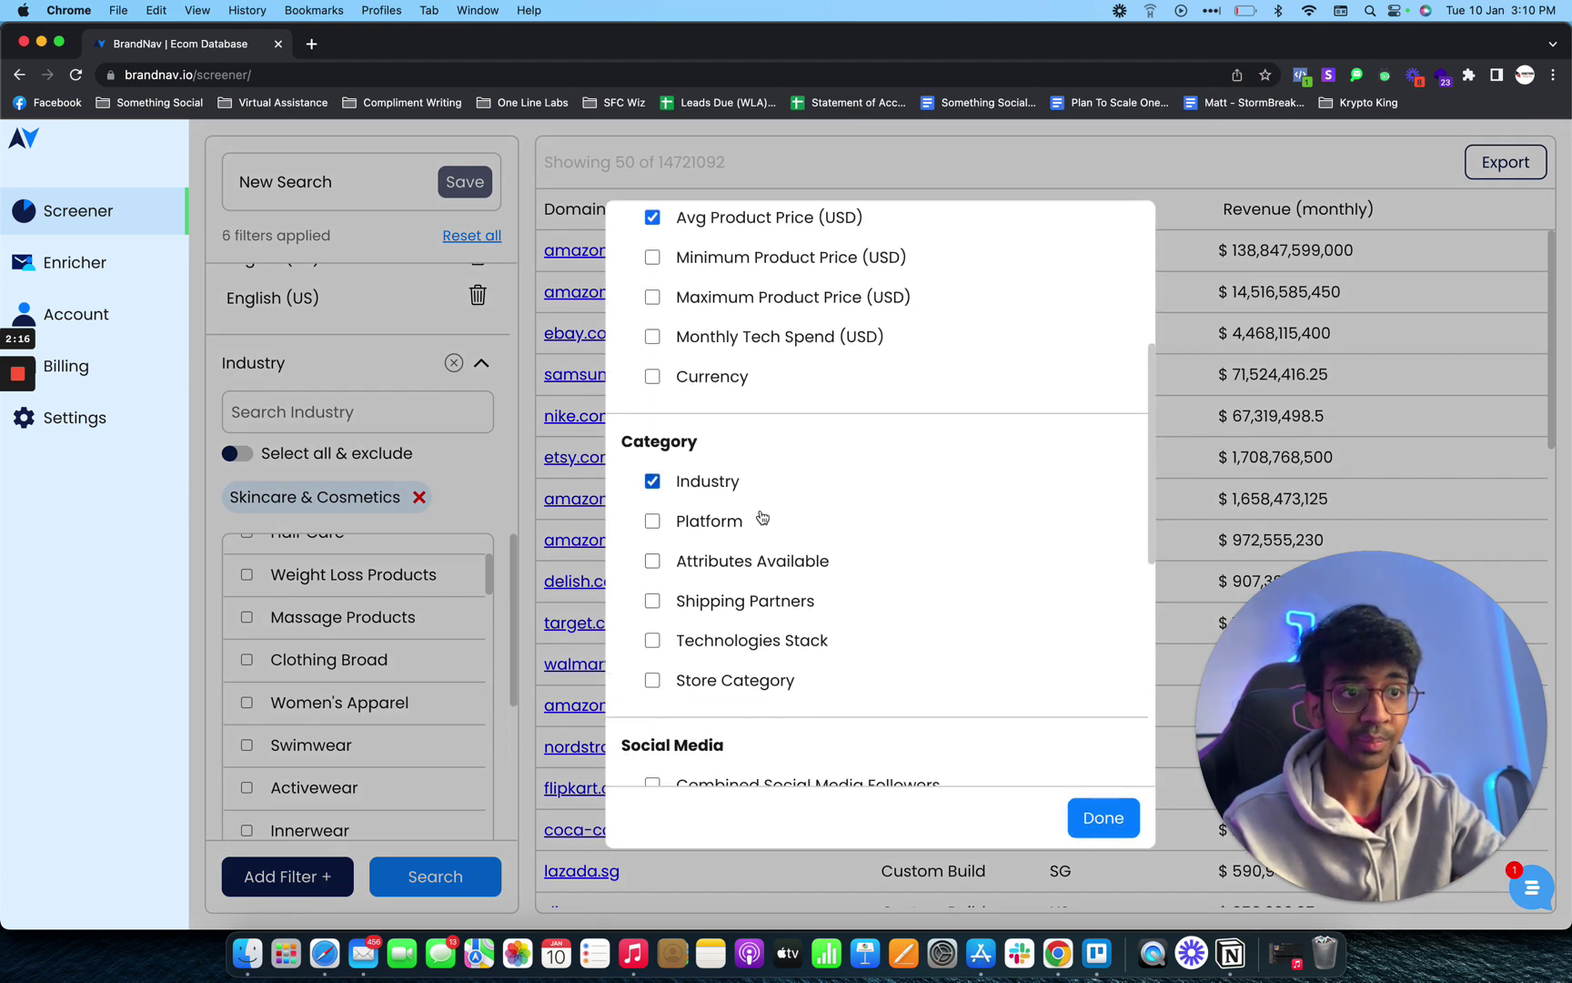
{"action": "left_click", "coordinate": [715, 524]}
{"action": "left_click", "coordinate": [1094, 817]}
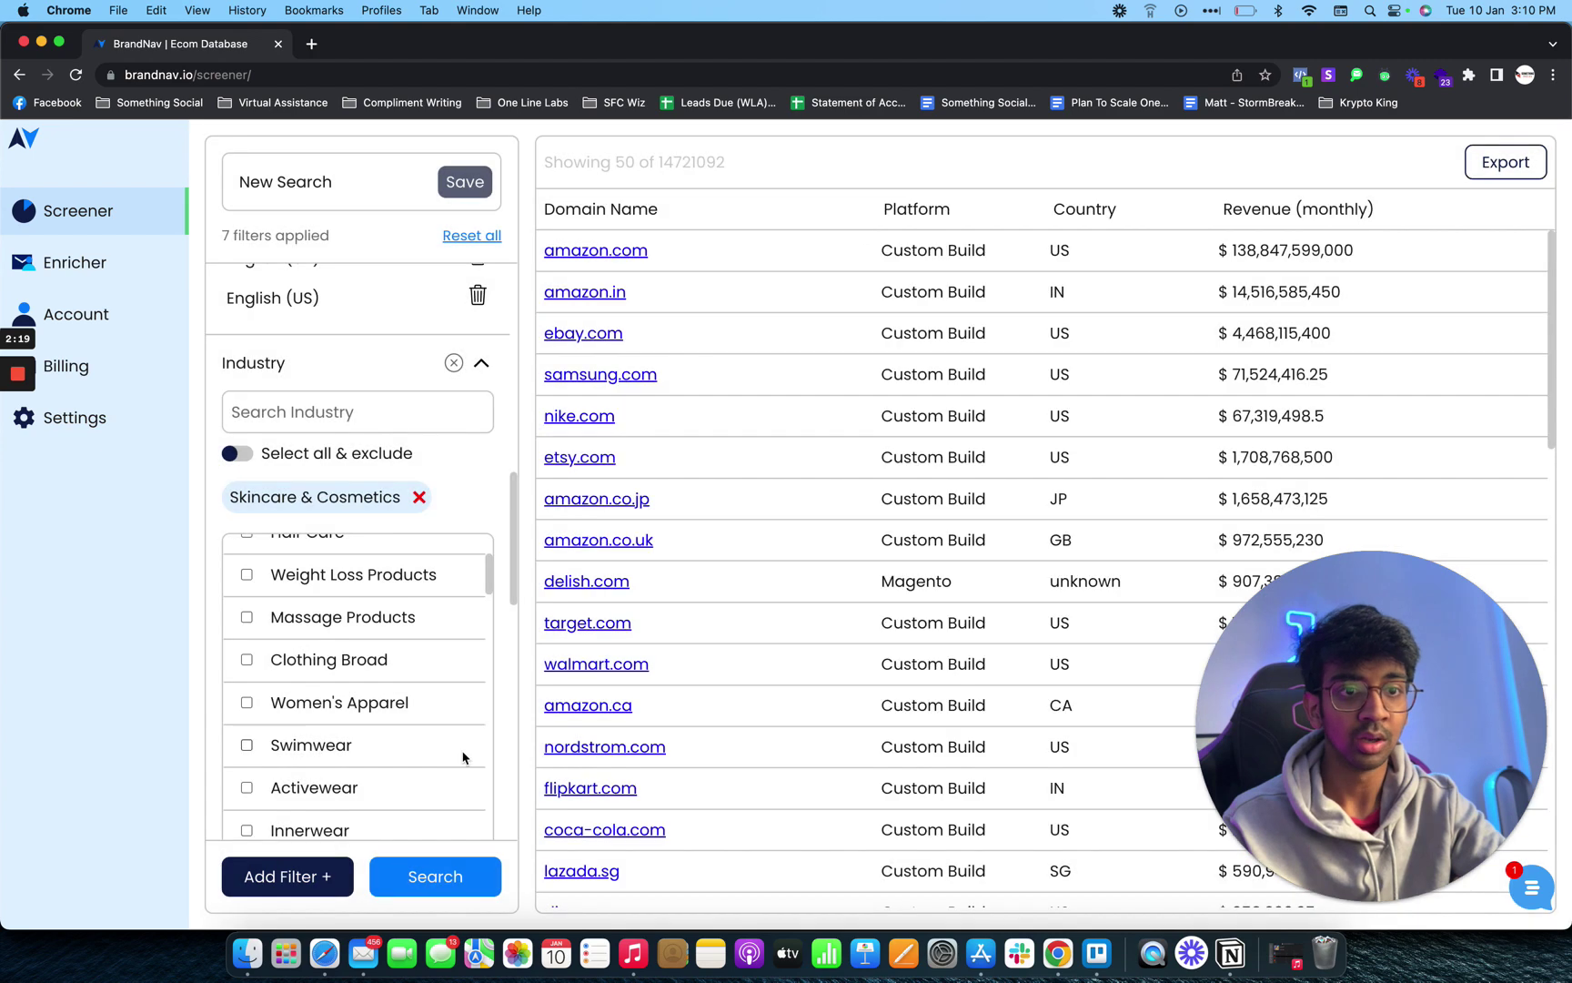
Restrict the Platform filter to Shopify
{"action": "scroll", "coordinate": [463, 754], "scroll_direction": "down", "scroll_amount": 10}
{"action": "scroll", "coordinate": [415, 482], "scroll_direction": "down", "scroll_amount": 5}
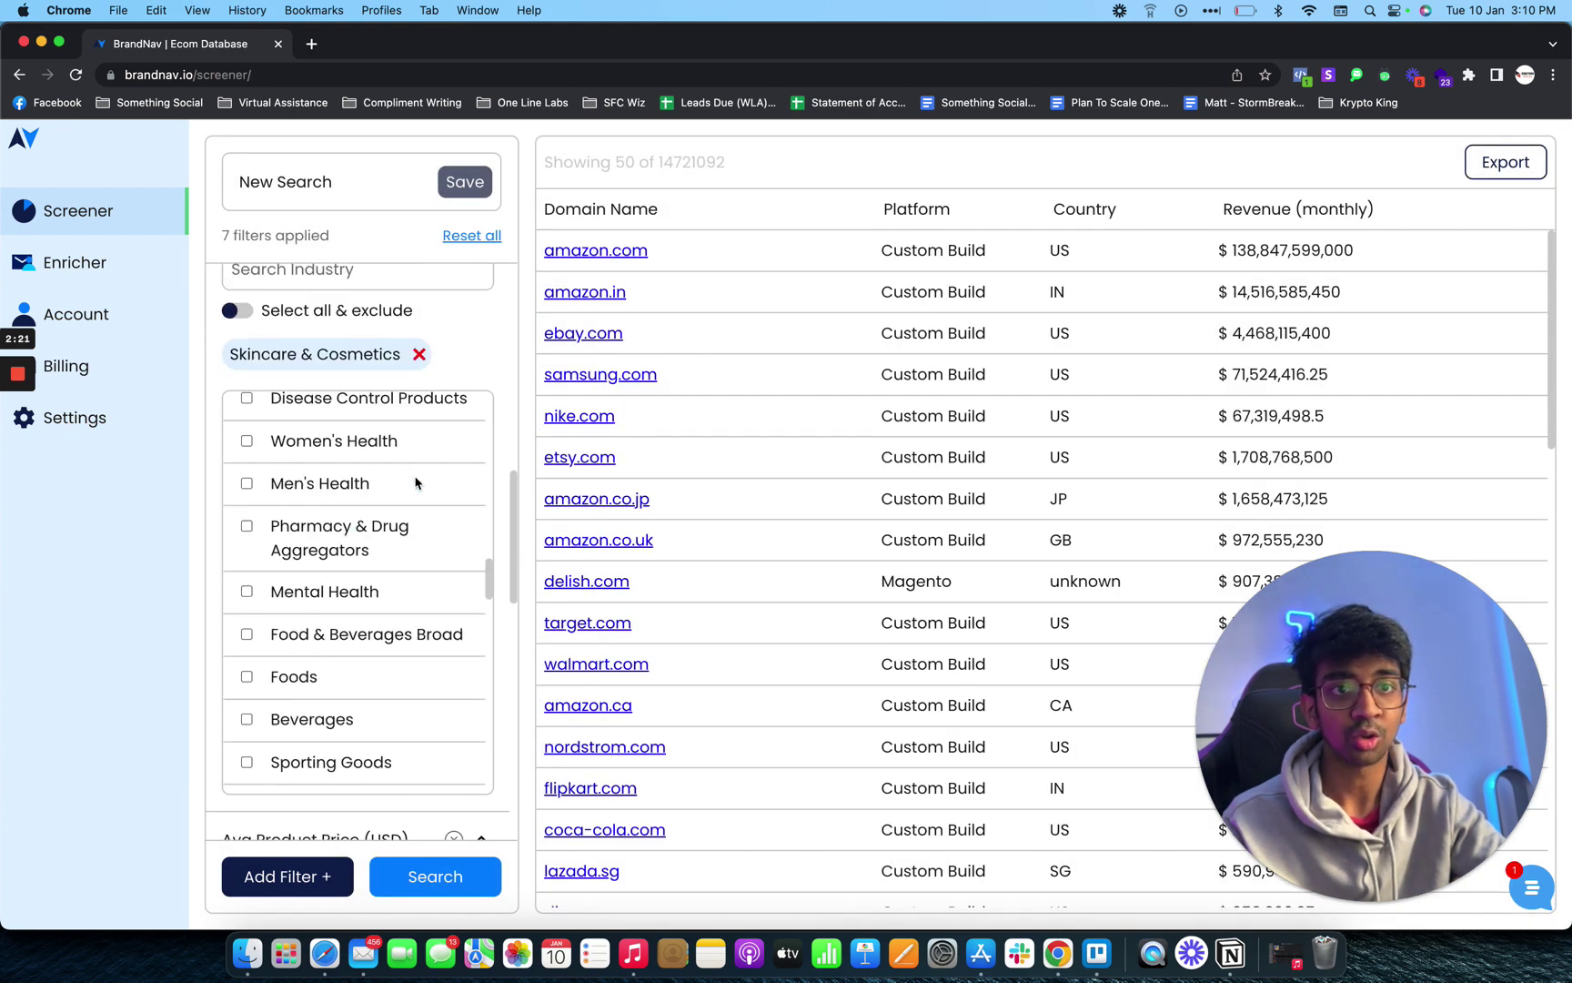
{"action": "scroll", "coordinate": [414, 516], "scroll_direction": "up", "scroll_amount": 2}
{"action": "scroll", "coordinate": [412, 517], "scroll_direction": "up", "scroll_amount": 1}
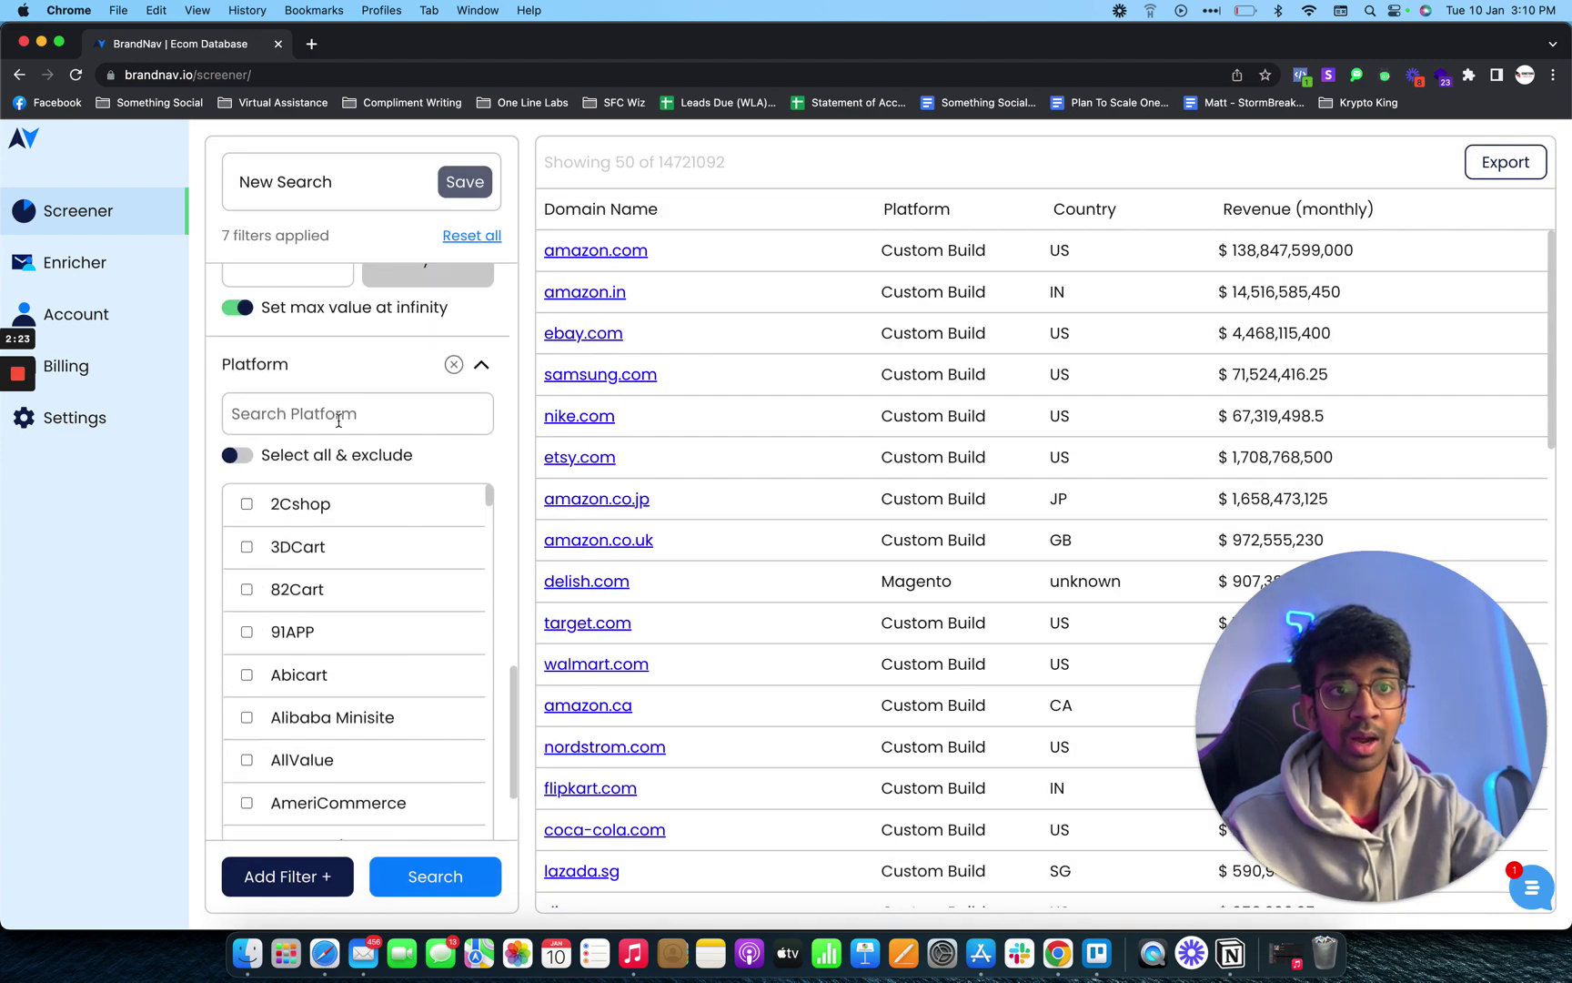
{"action": "left_click", "coordinate": [339, 417]}
{"action": "type", "text": "shopi"}
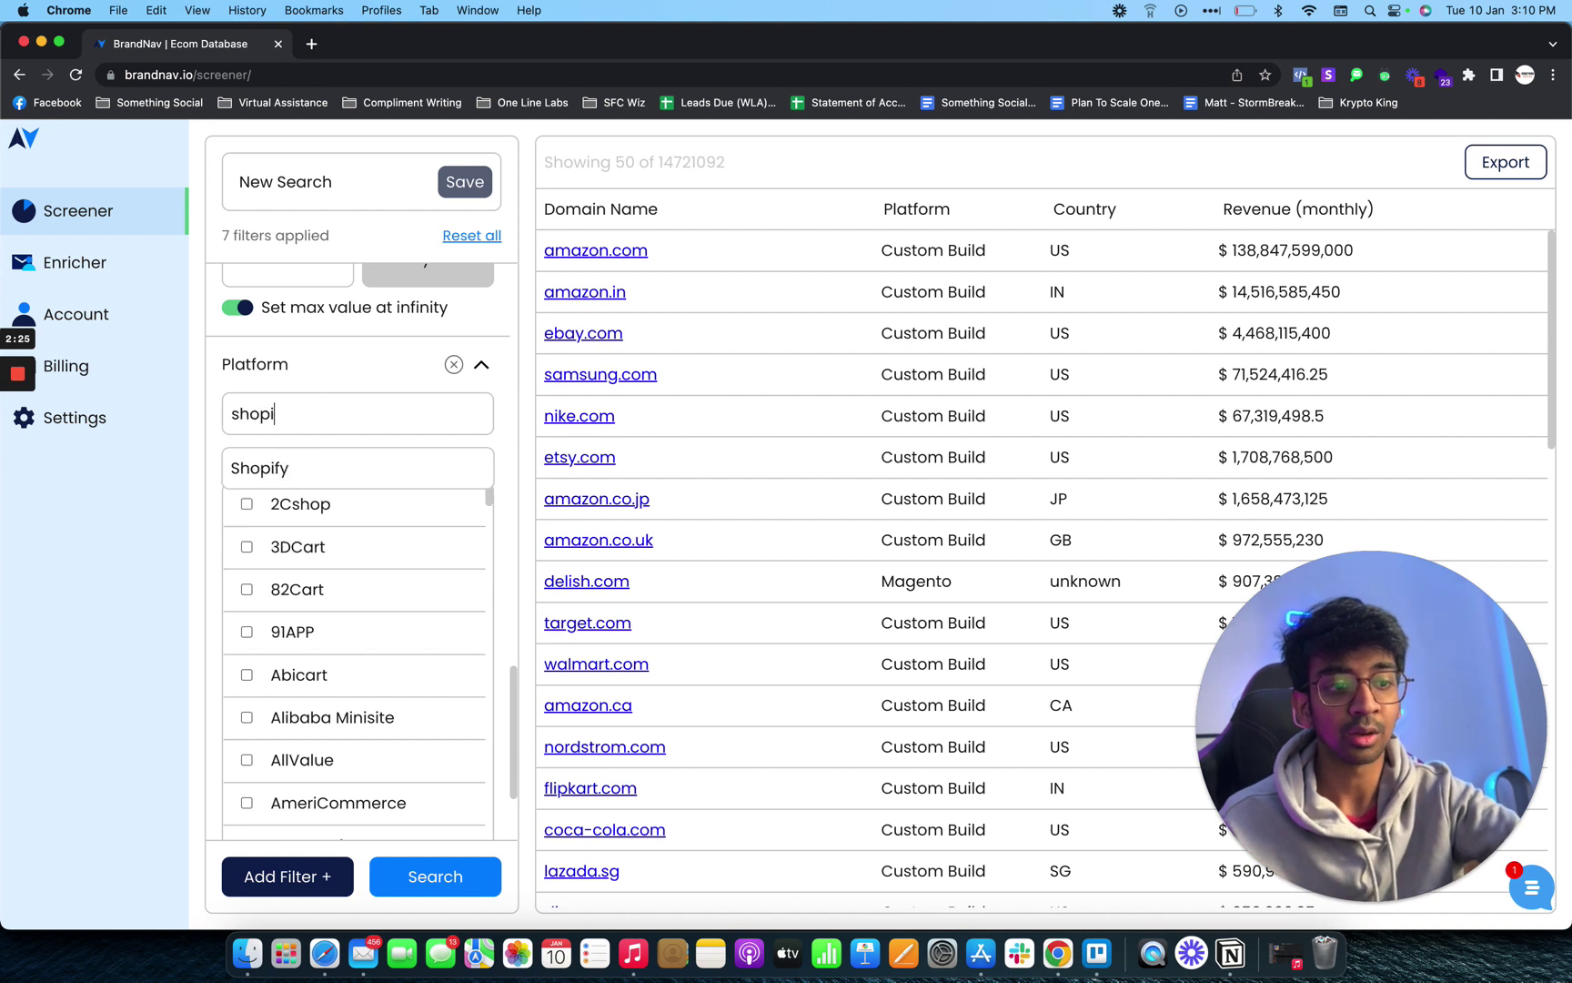
{"action": "left_click", "coordinate": [342, 461]}
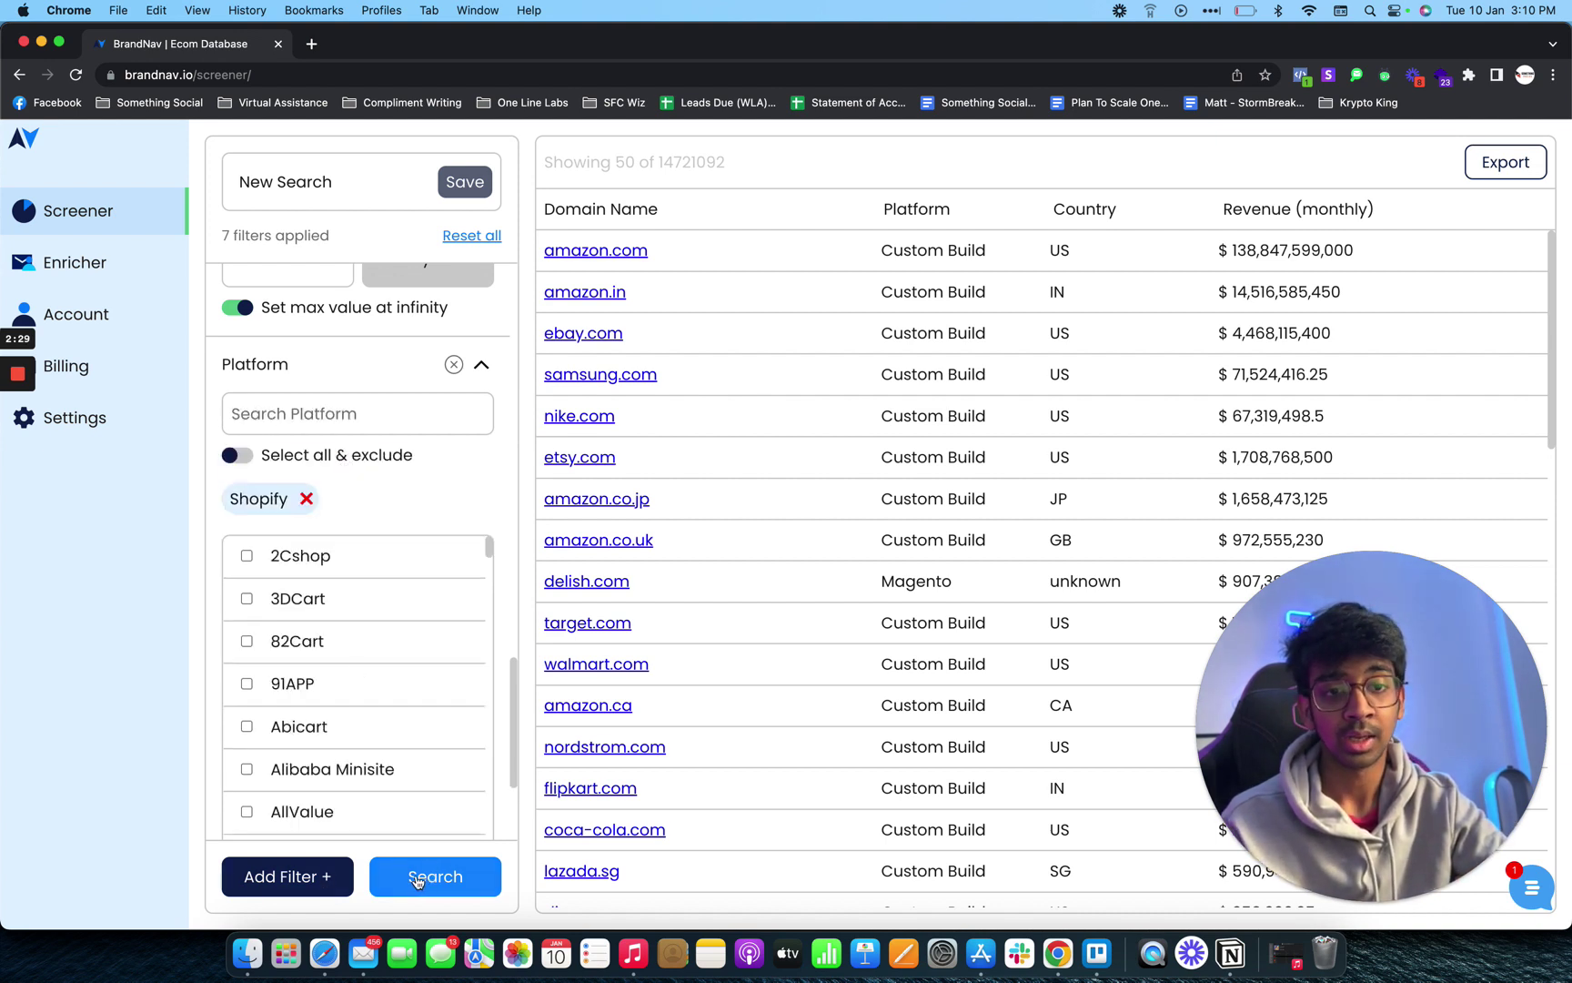
{"action": "left_click", "coordinate": [316, 877]}
Add an Instagram Followers filter set from 10000 to 100000, then run the search
{"action": "scroll", "coordinate": [775, 553], "scroll_direction": "down", "scroll_amount": 1}
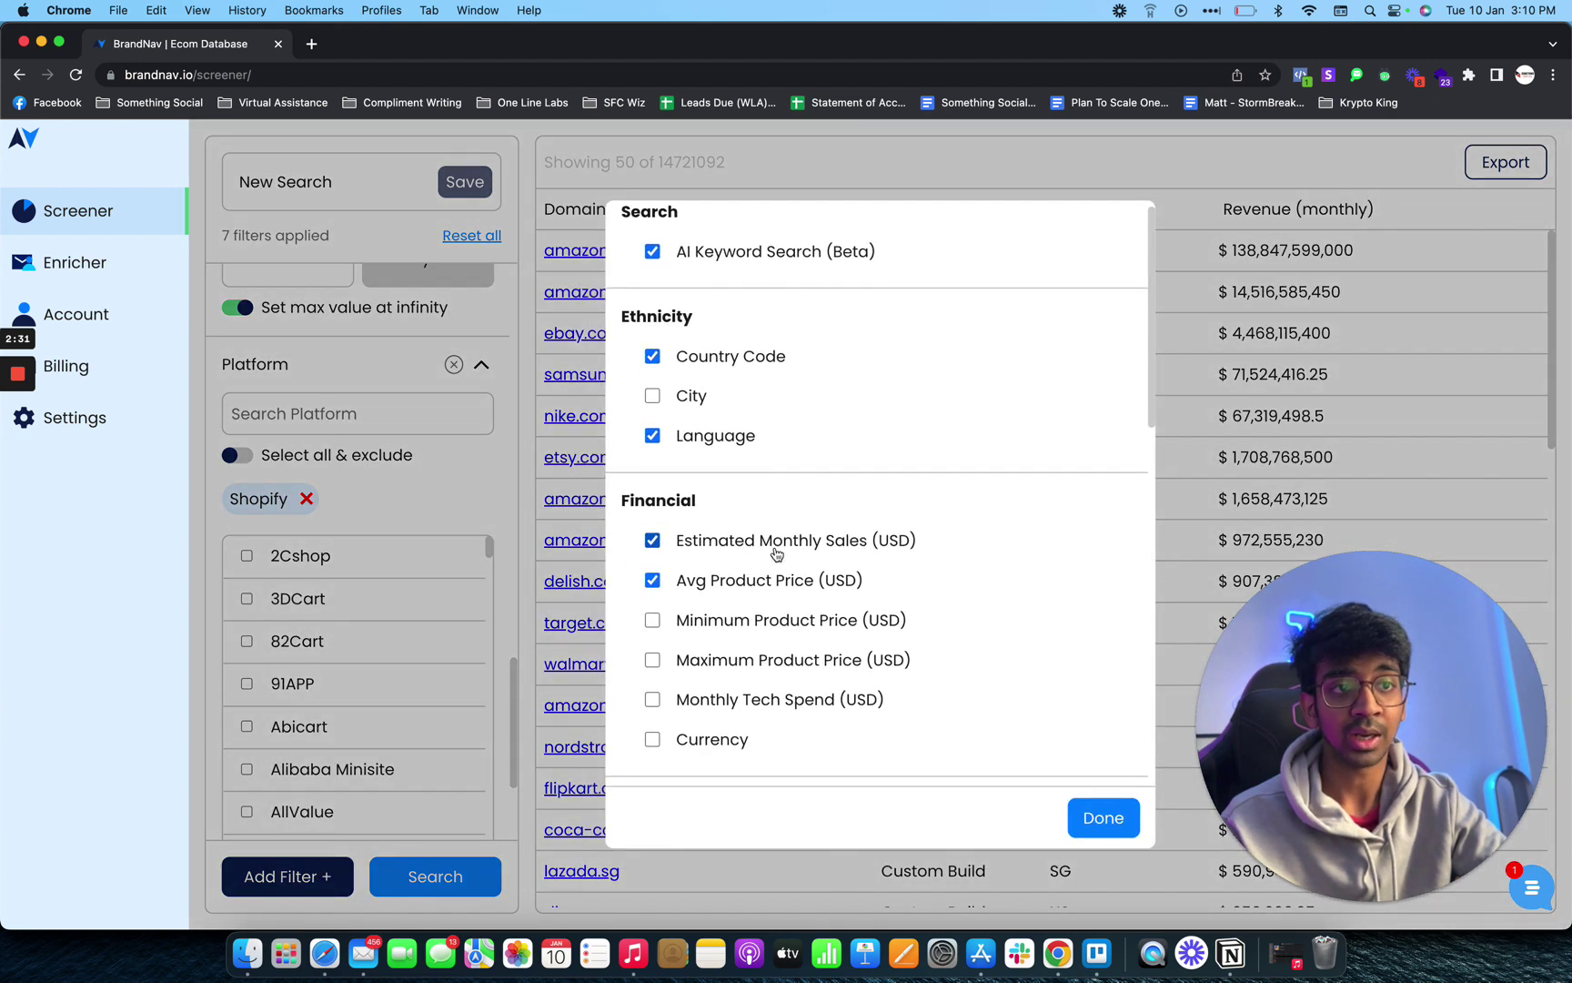
{"action": "scroll", "coordinate": [775, 554], "scroll_direction": "down", "scroll_amount": 8}
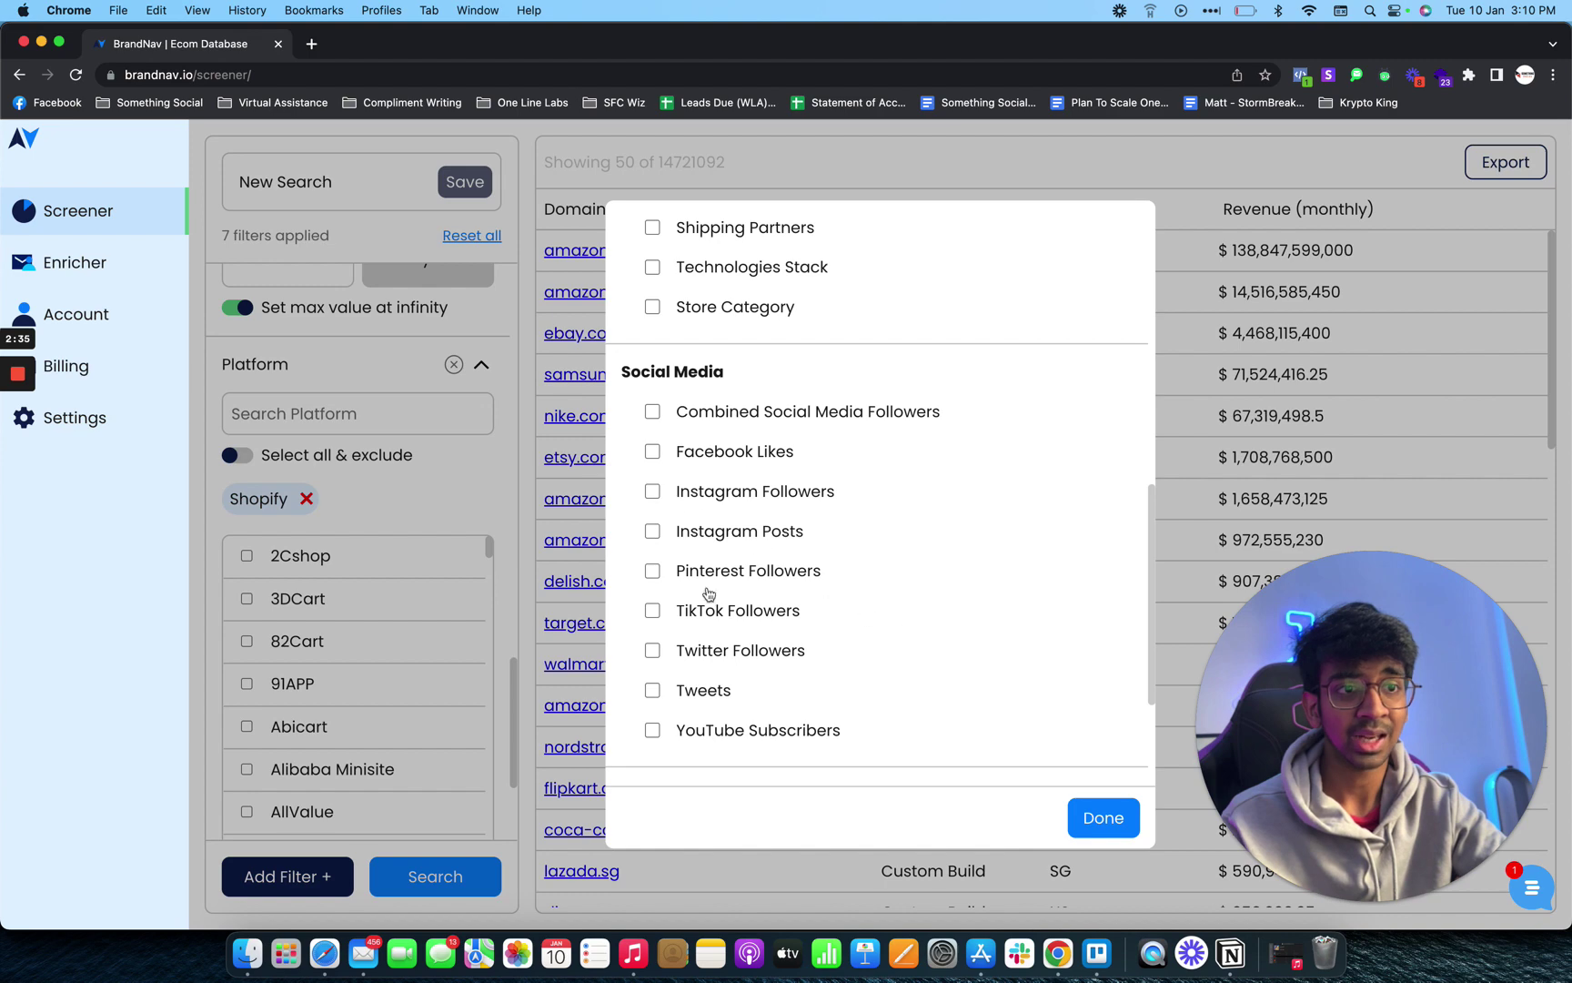
{"action": "left_click", "coordinate": [652, 491]}
{"action": "left_click", "coordinate": [1091, 816]}
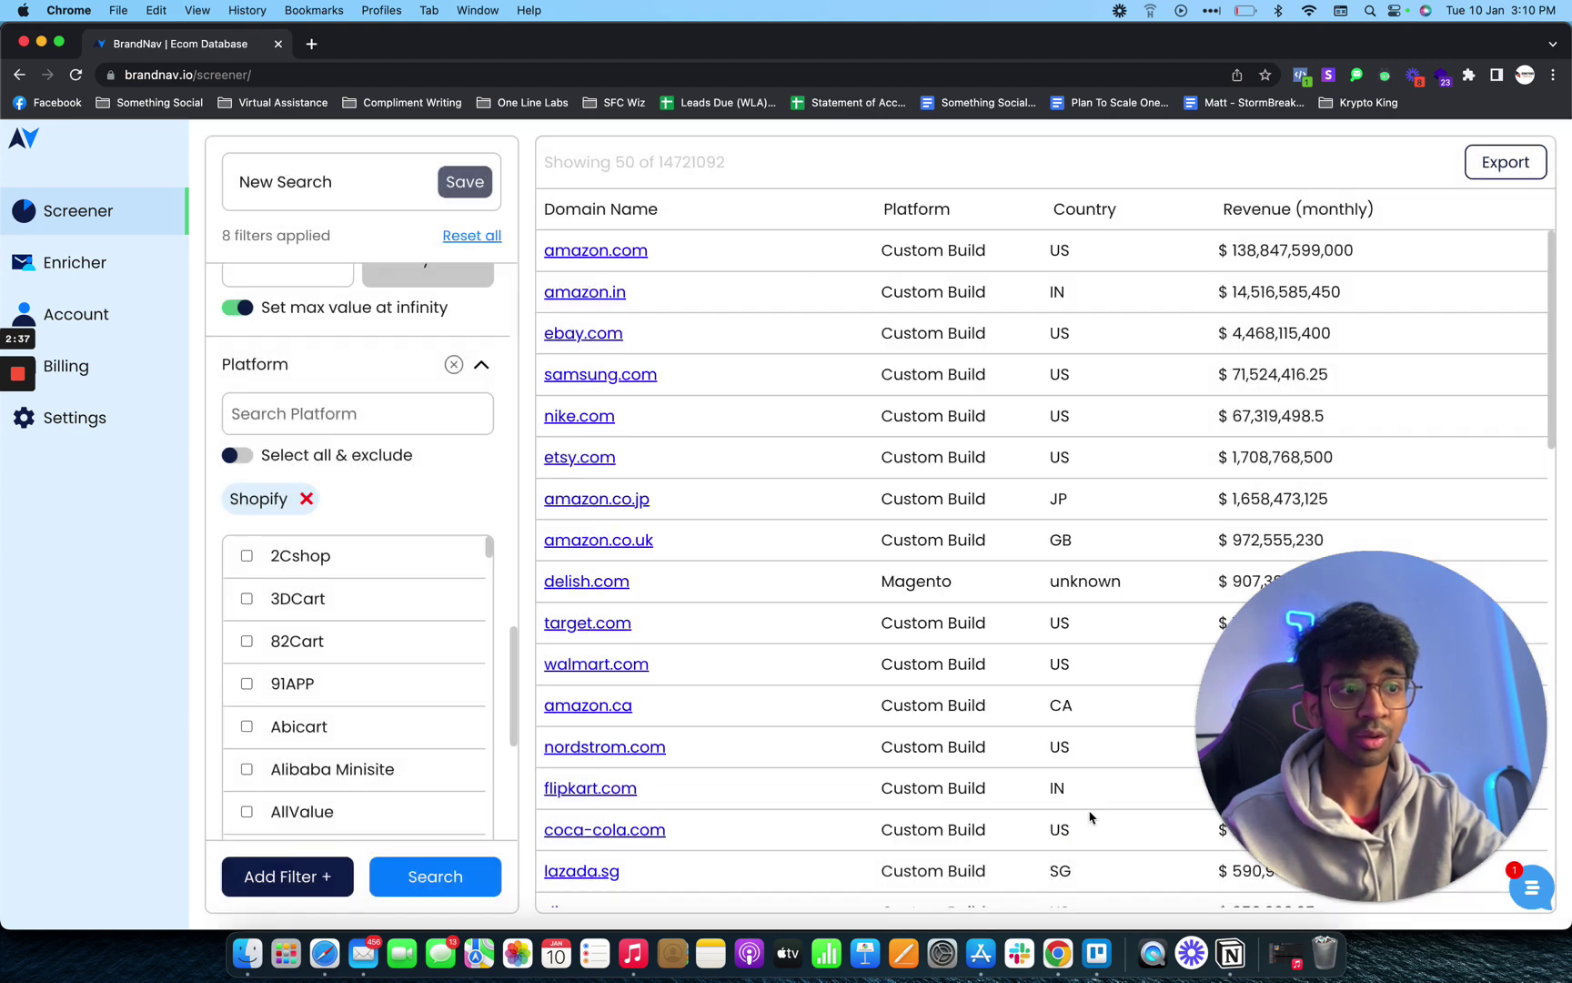
{"action": "scroll", "coordinate": [235, 764], "scroll_direction": "down", "scroll_amount": 15}
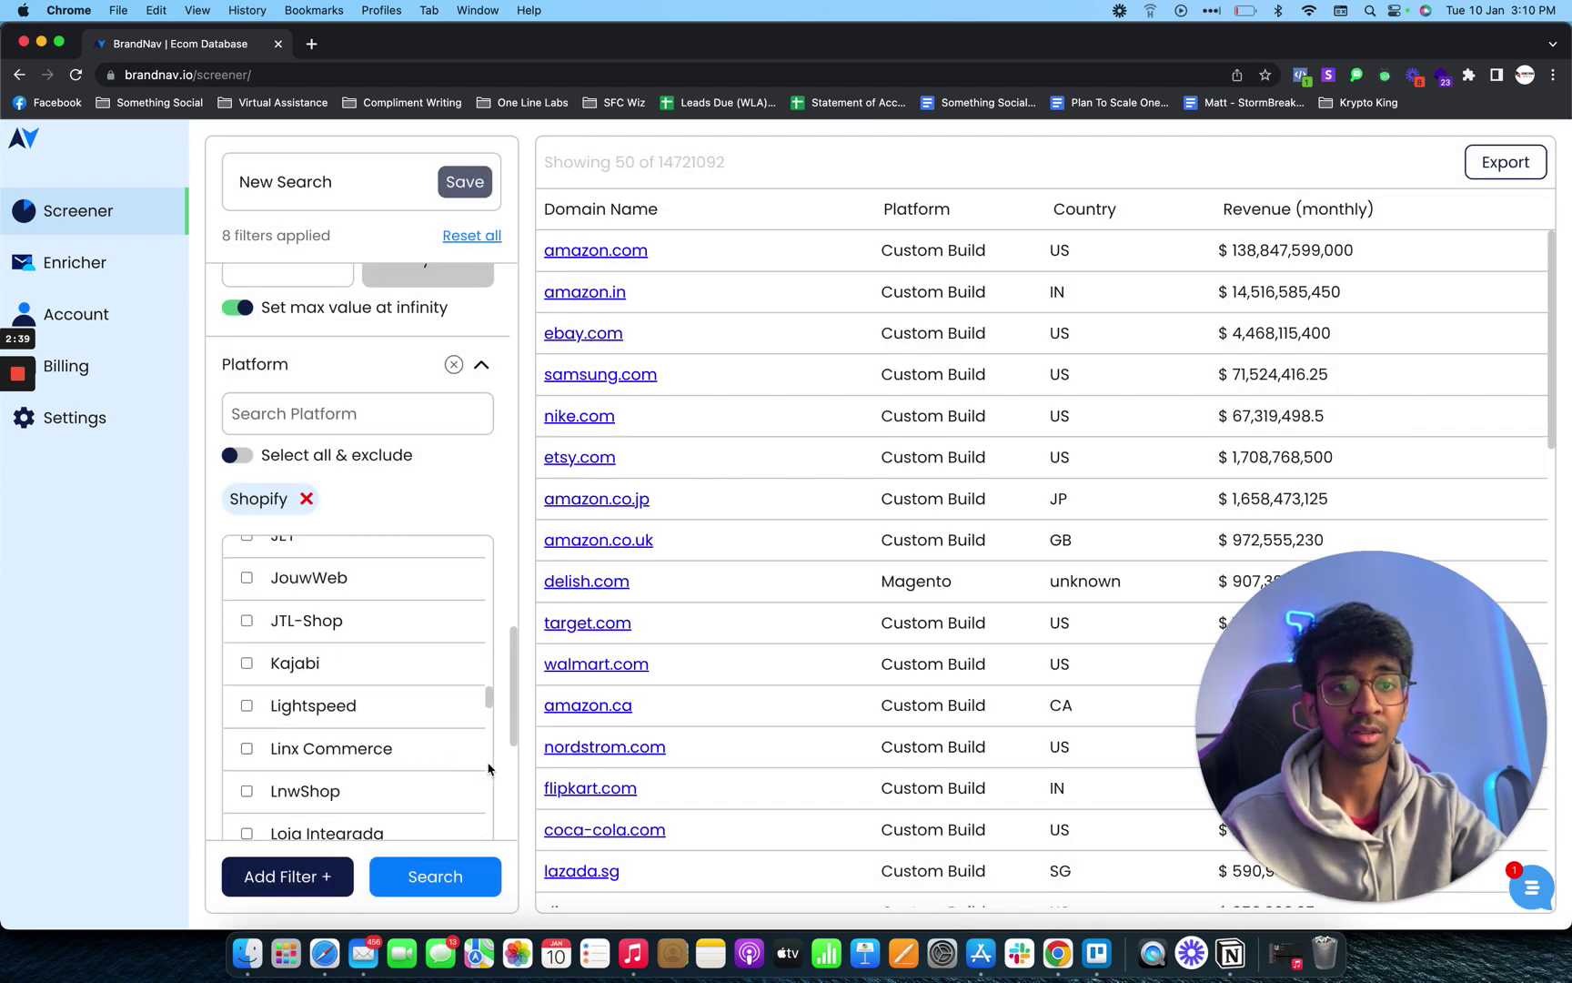
{"action": "scroll", "coordinate": [513, 780], "scroll_direction": "down", "scroll_amount": 10}
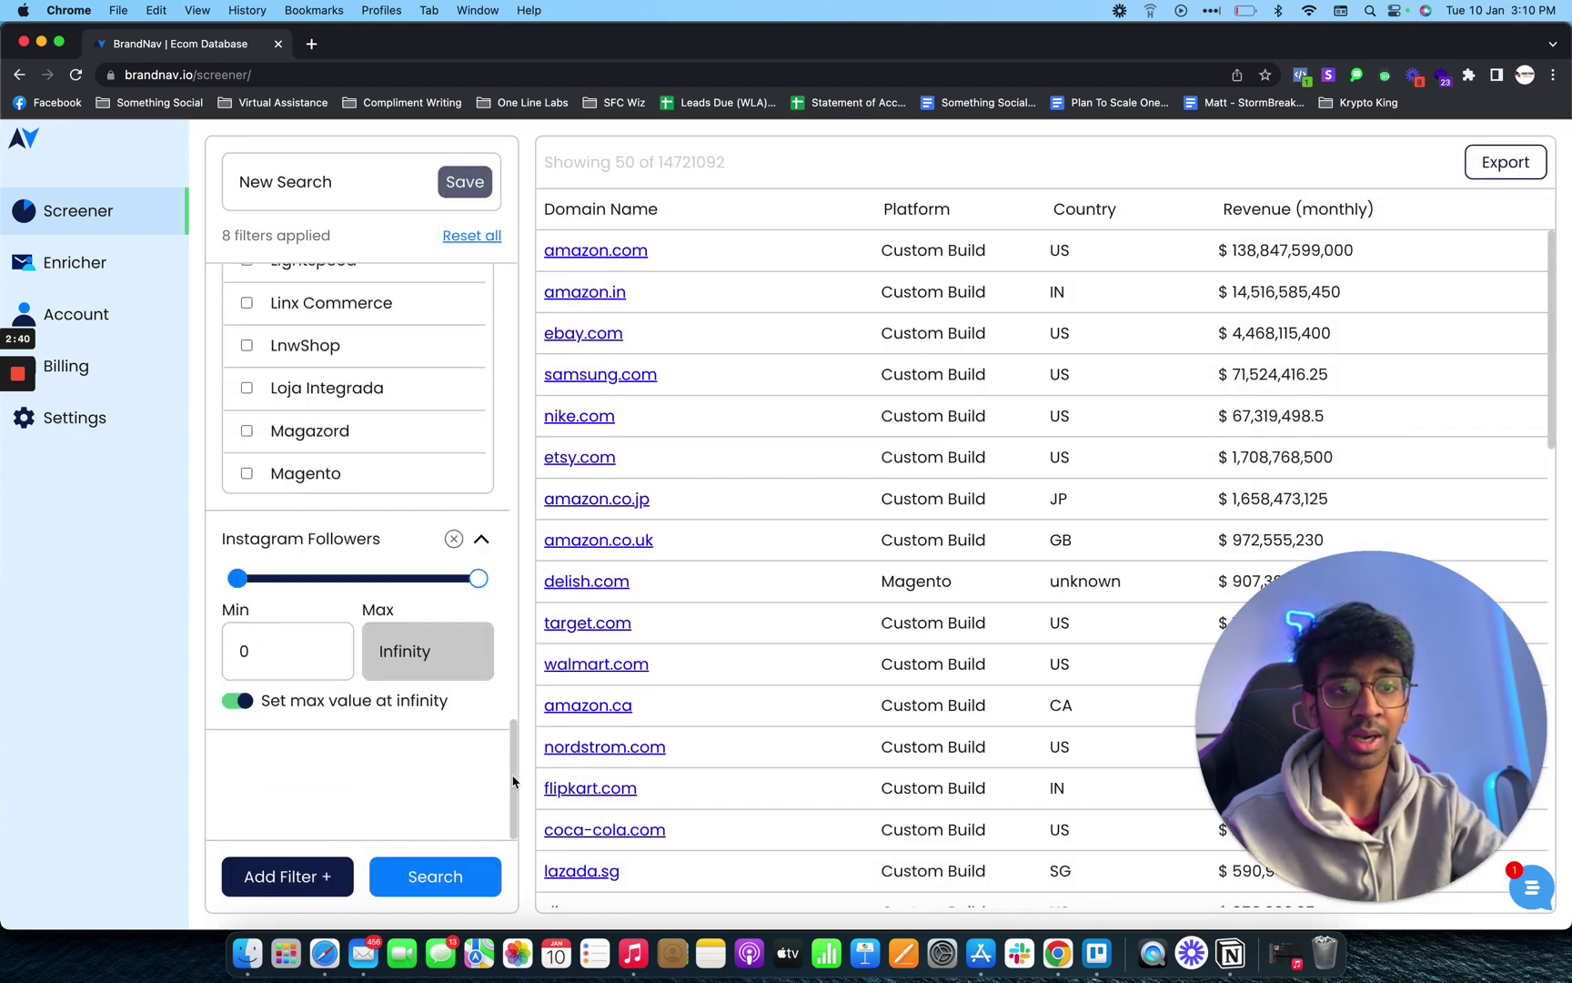
{"action": "left_click", "coordinate": [242, 651]}
{"action": "type", "text": "1"}
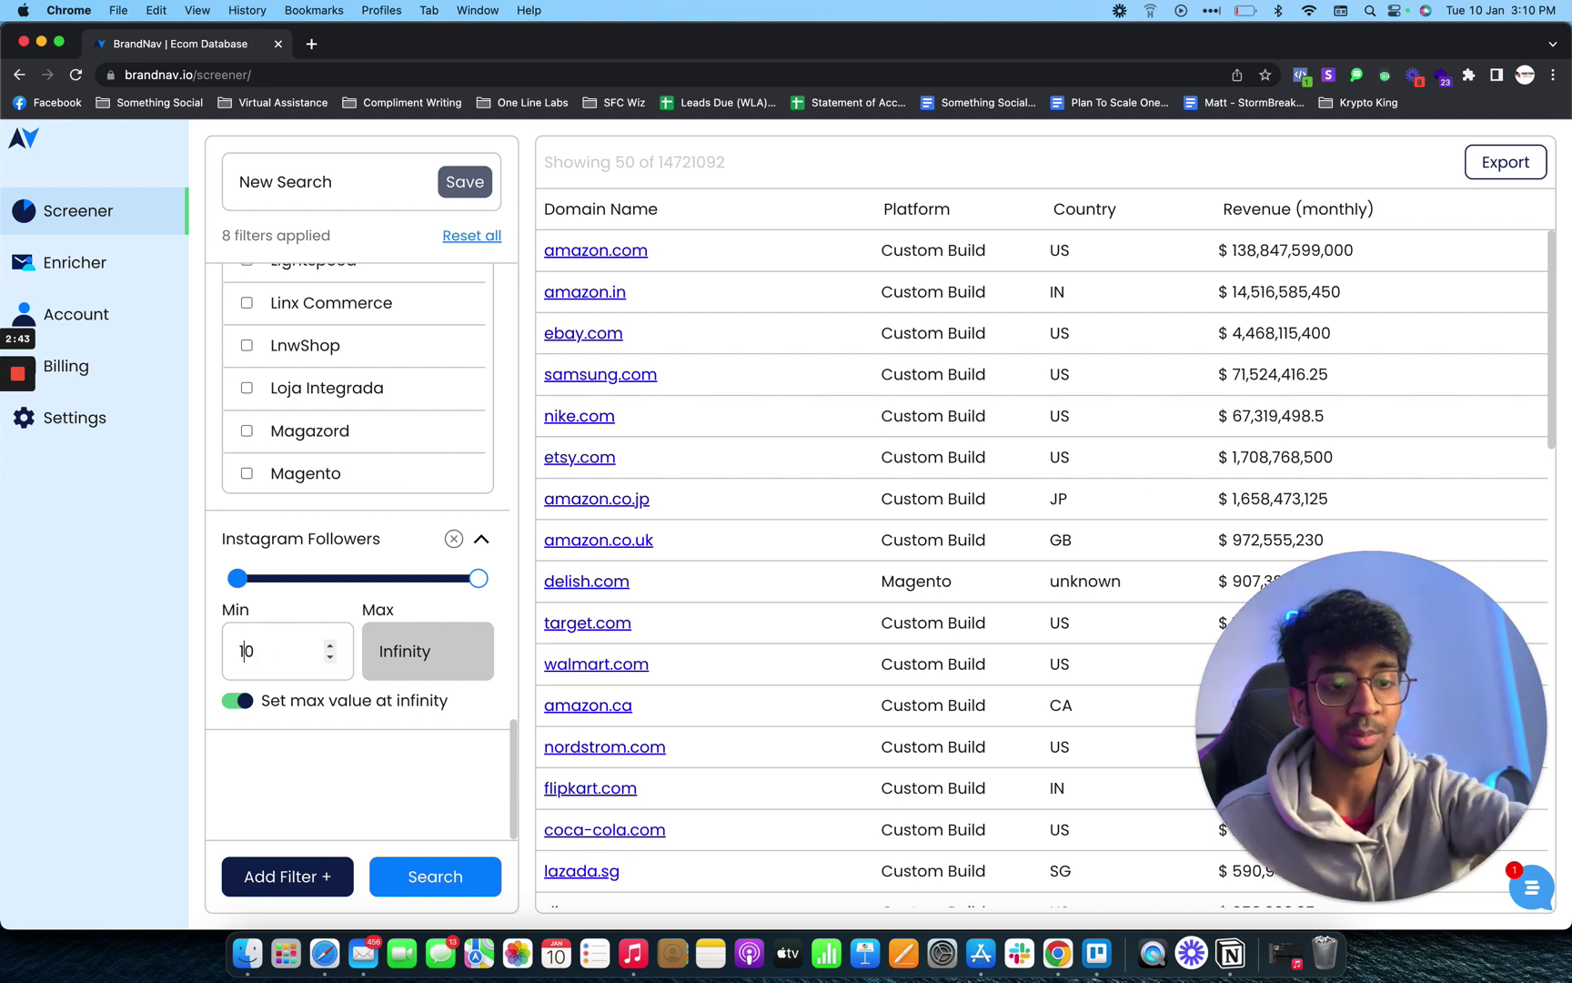
{"action": "type", "text": "000"}
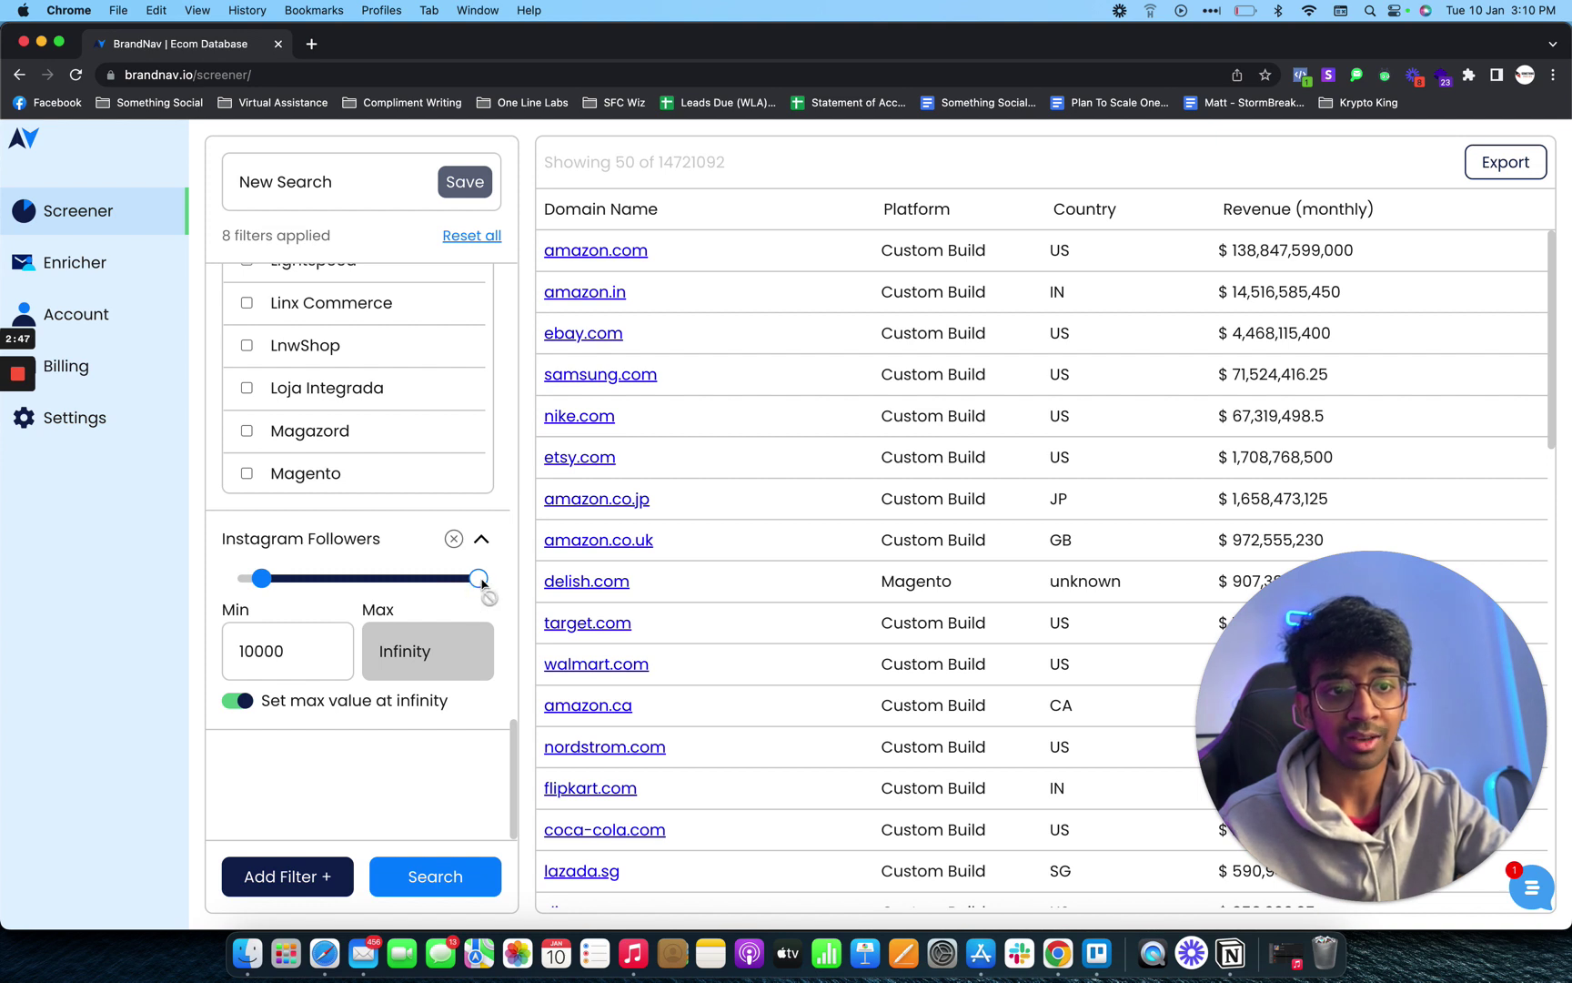
{"action": "left_click", "coordinate": [238, 700]}
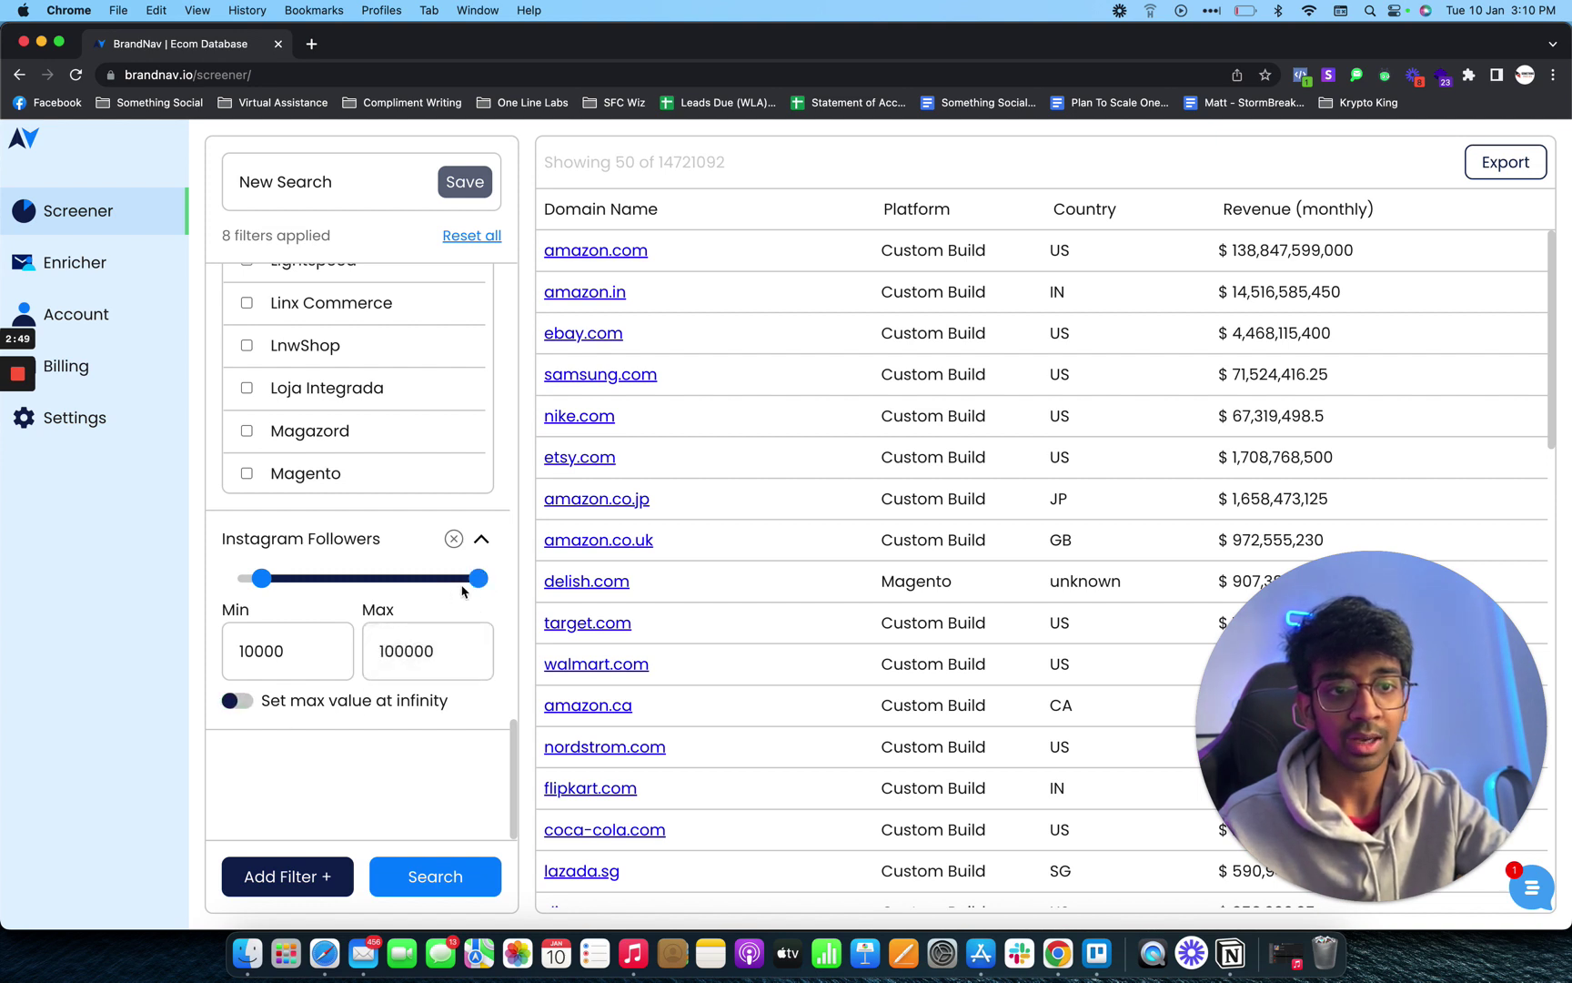
{"action": "left_click_drag", "start_coordinate": [462, 590], "coordinate": [515, 593]}
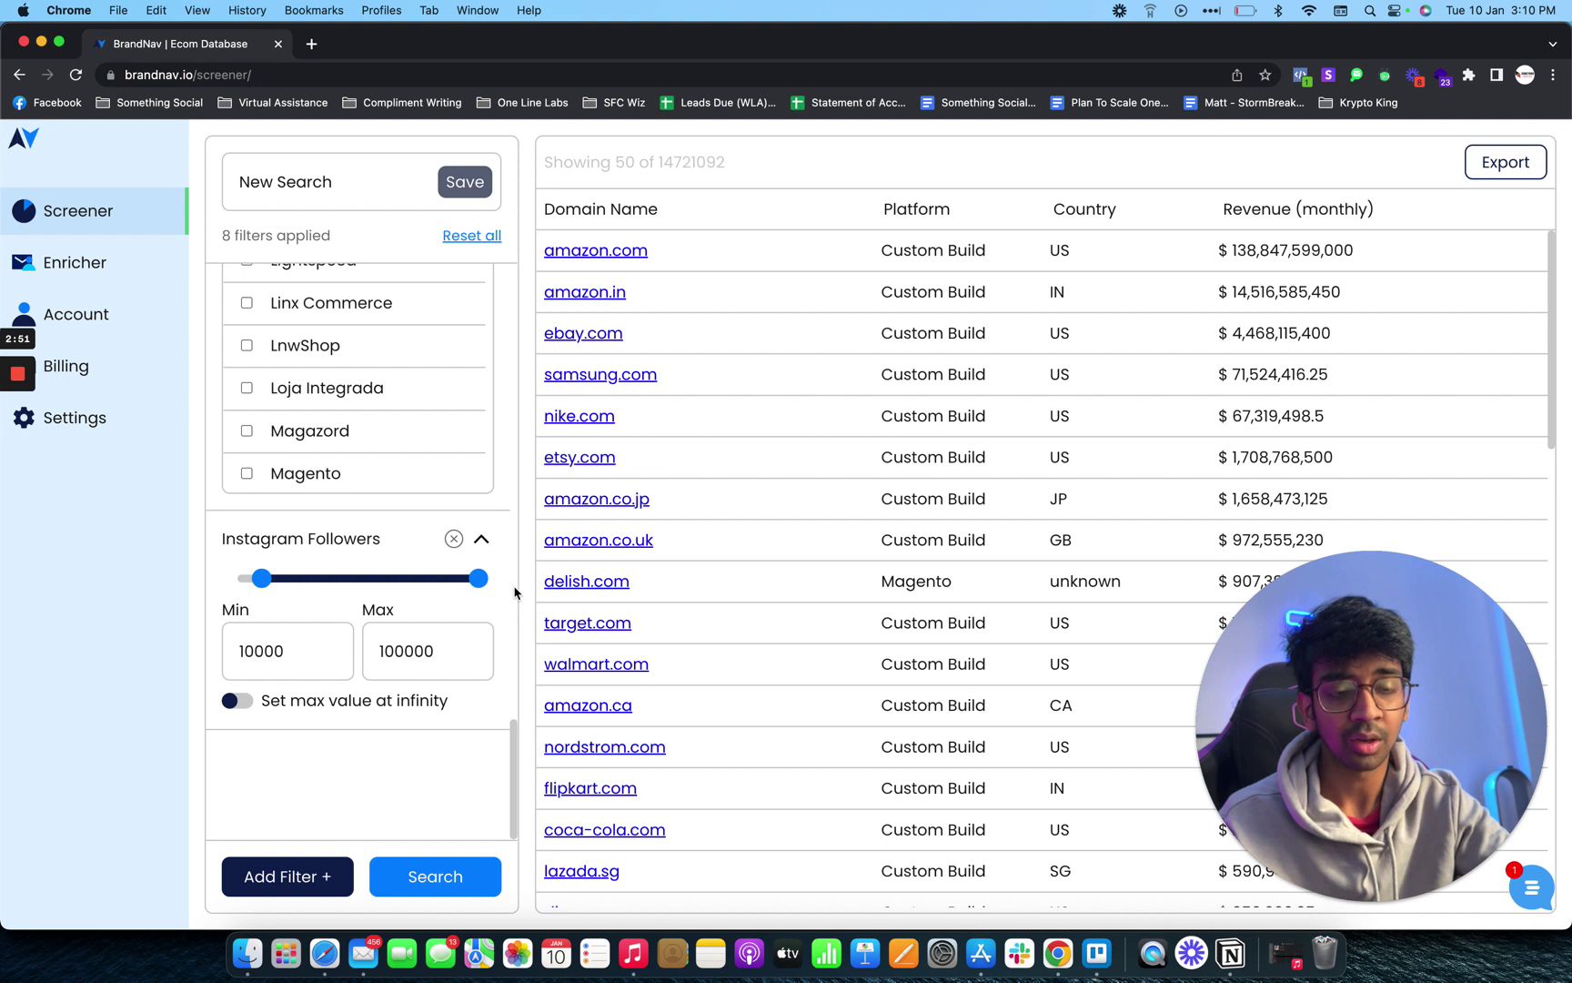
{"action": "left_click", "coordinate": [448, 872]}
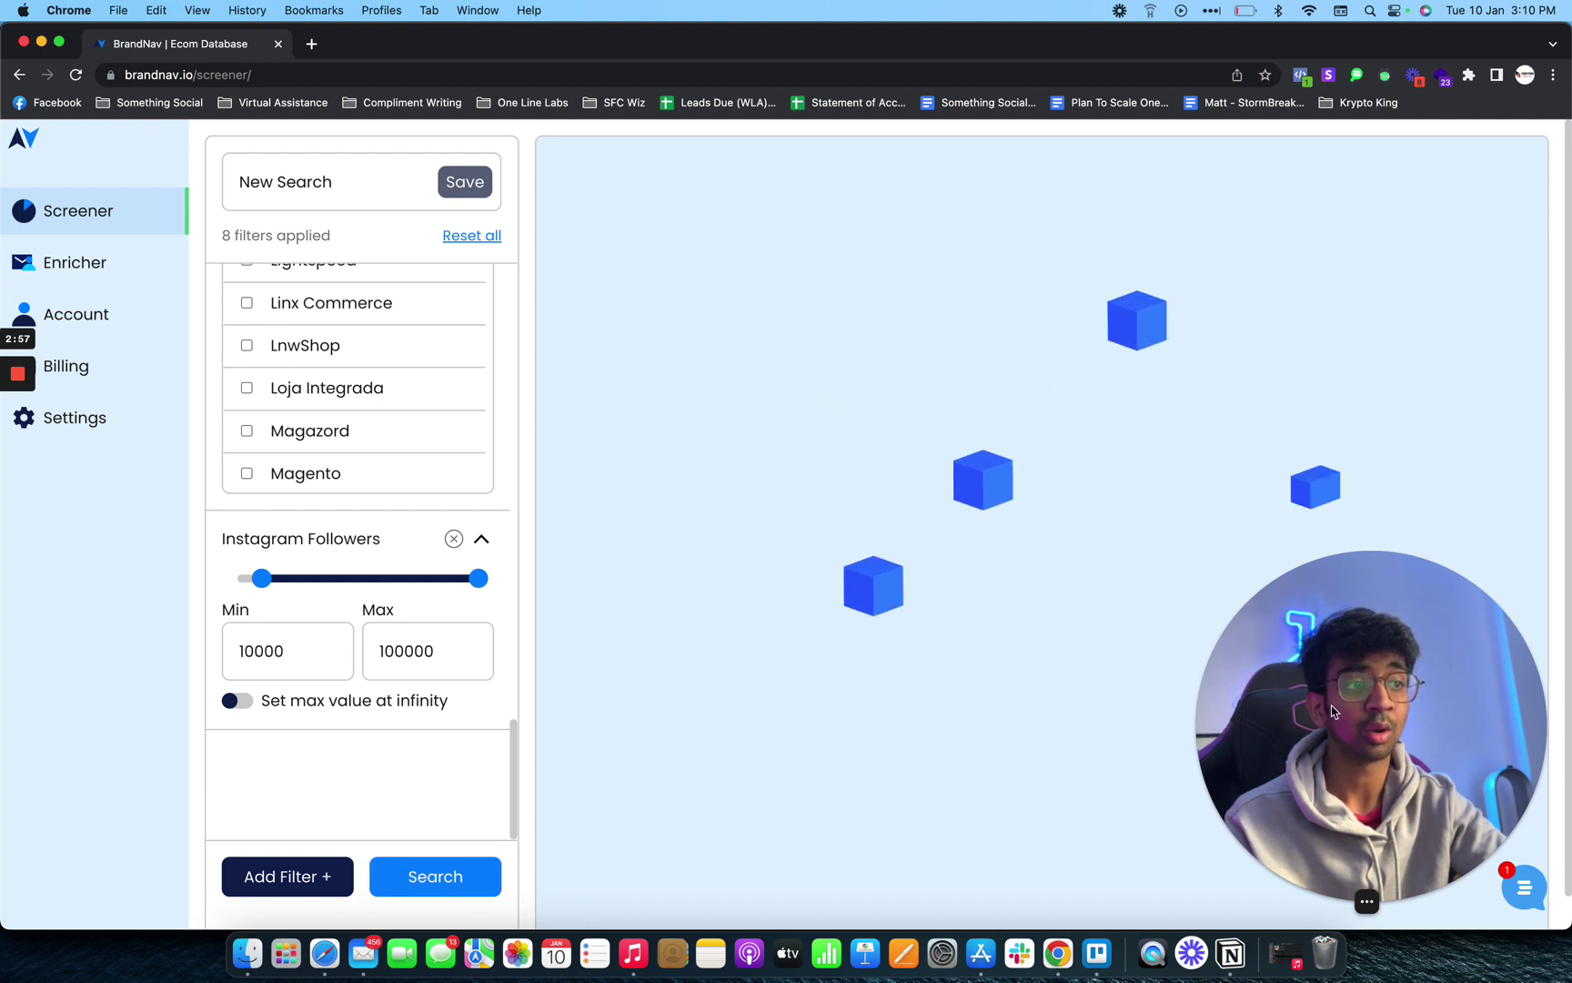
Let the results load and scroll through them, showing 500 of 1850 brands
{"action": "left_click_drag", "start_coordinate": [1334, 712], "coordinate": [431, 574]}
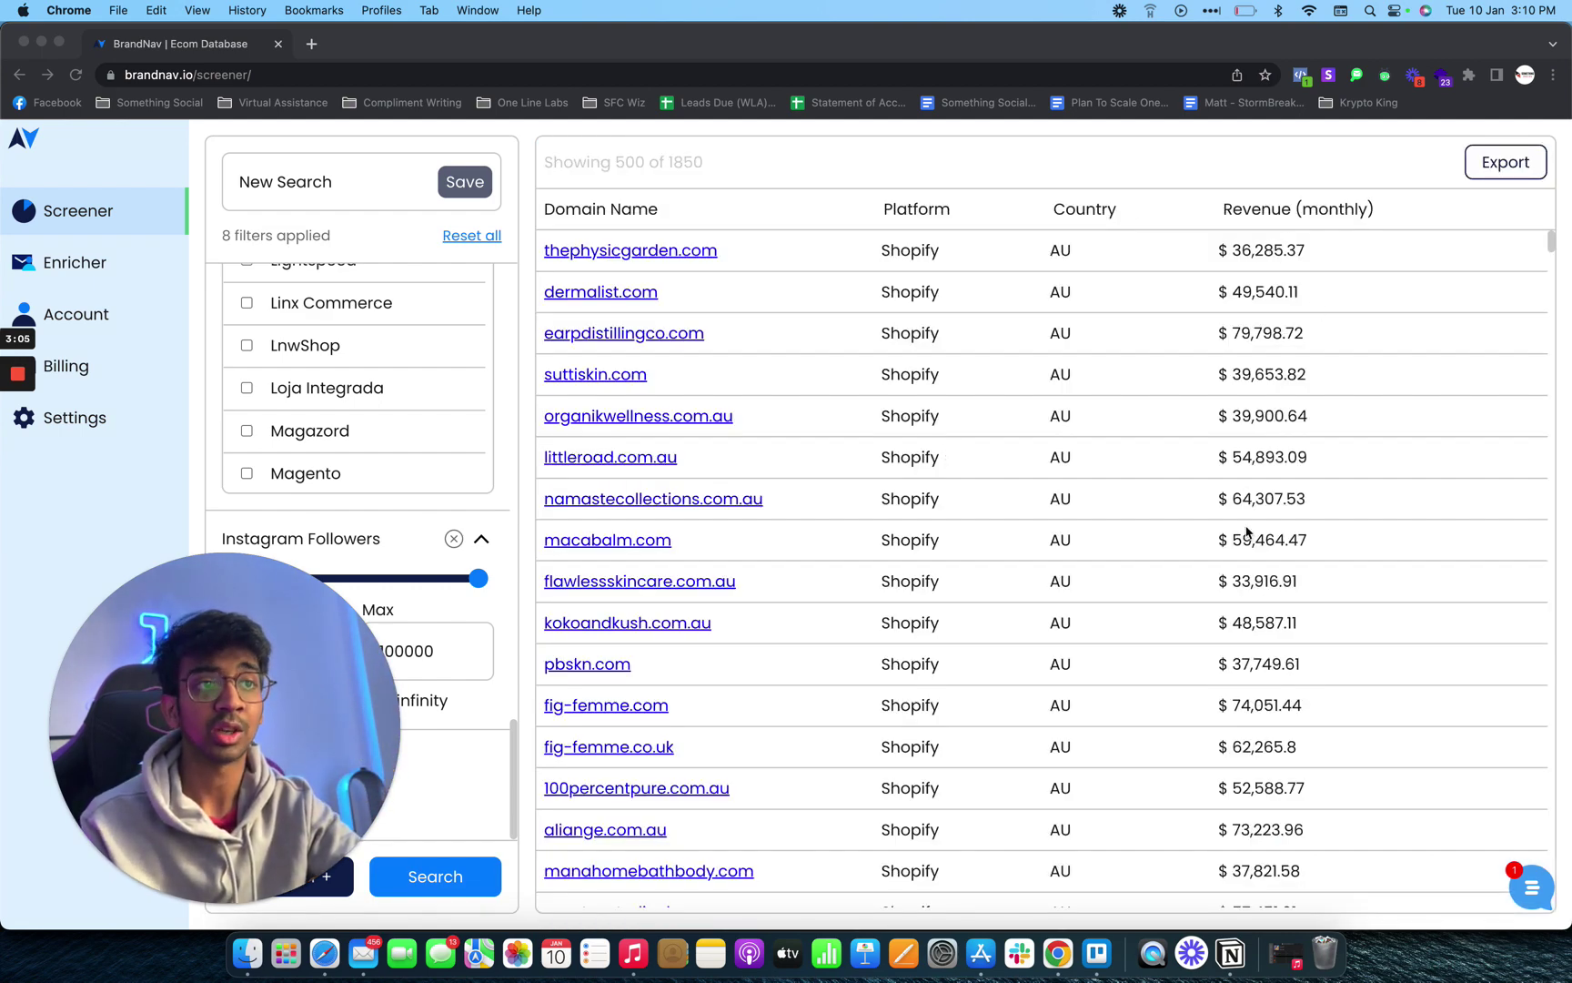
{"action": "scroll", "coordinate": [1092, 637], "scroll_direction": "down", "scroll_amount": 10}
{"action": "scroll", "coordinate": [1082, 628], "scroll_direction": "up", "scroll_amount": 10}
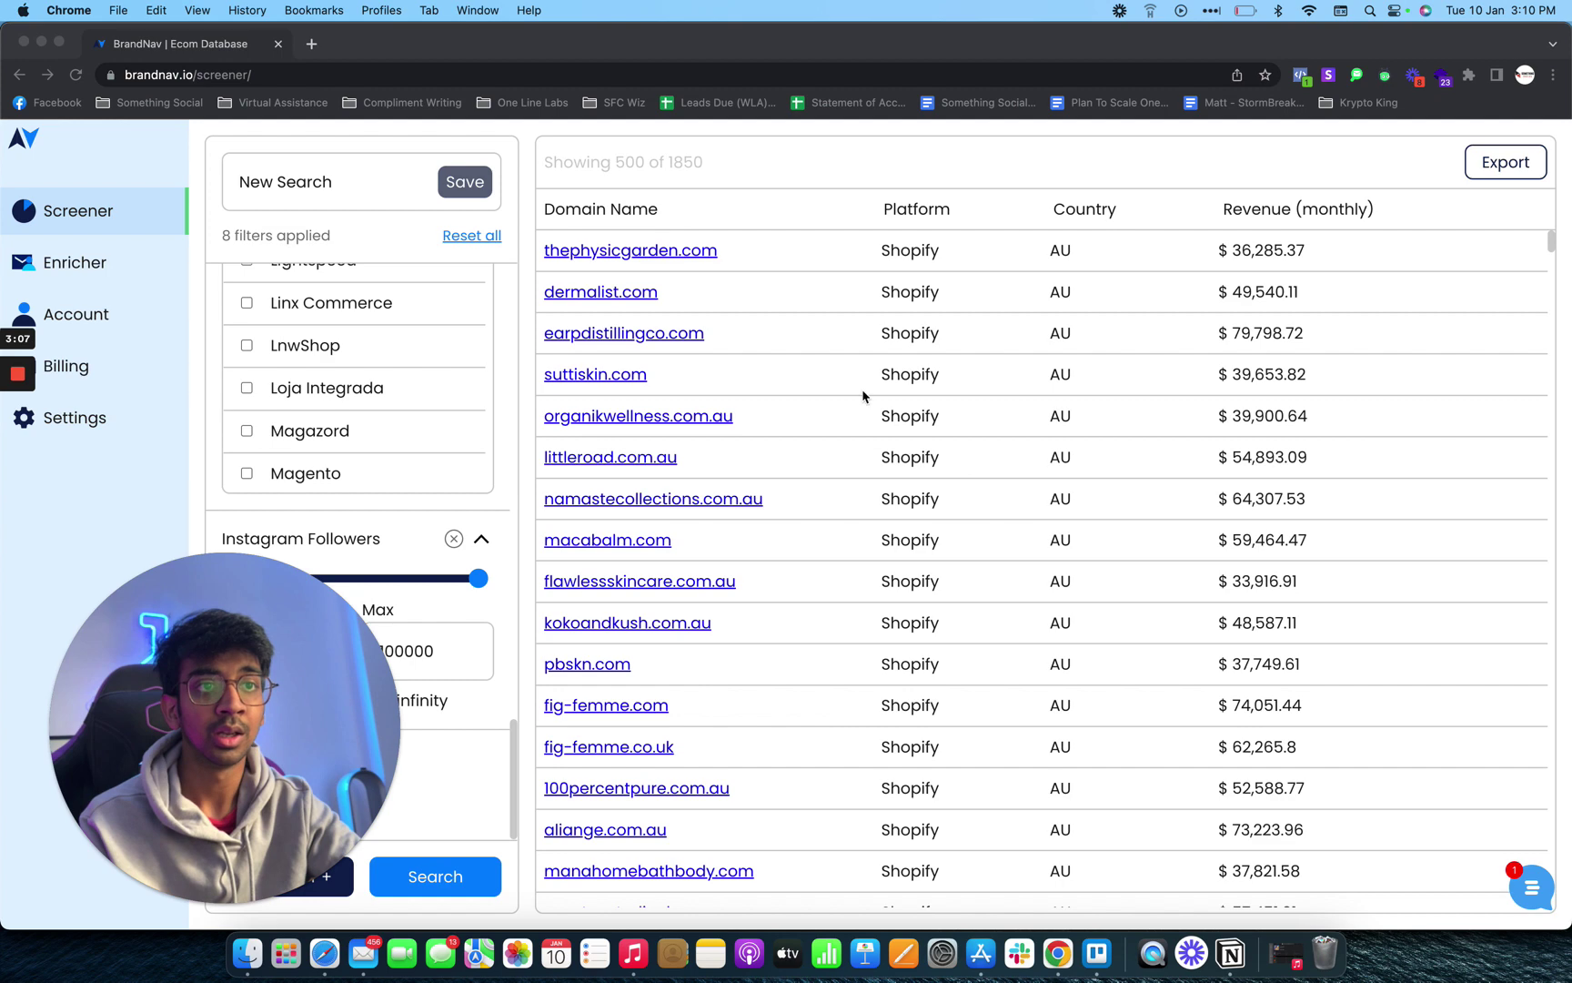
{"action": "left_click", "coordinate": [672, 165]}
{"action": "double_click", "coordinate": [672, 166]}
{"action": "left_click", "coordinate": [730, 168]}
{"action": "scroll", "coordinate": [735, 441], "scroll_direction": "down", "scroll_amount": 10}
{"action": "scroll", "coordinate": [735, 441], "scroll_direction": "down", "scroll_amount": 1}
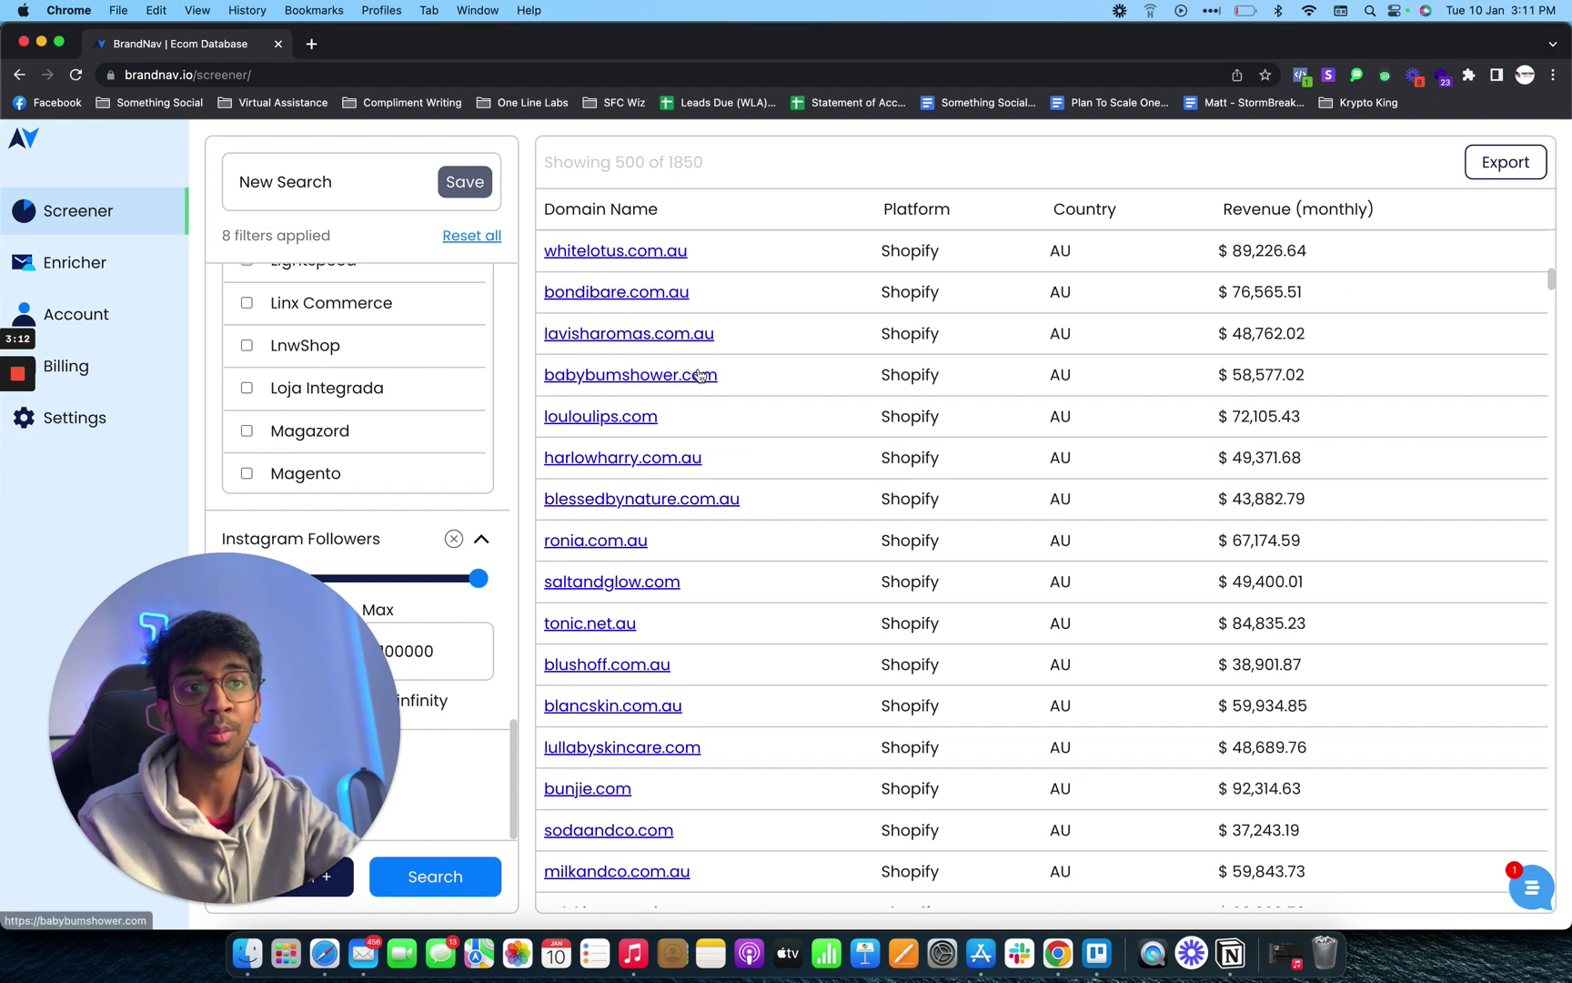
{"action": "scroll", "coordinate": [691, 460], "scroll_direction": "down", "scroll_amount": 2}
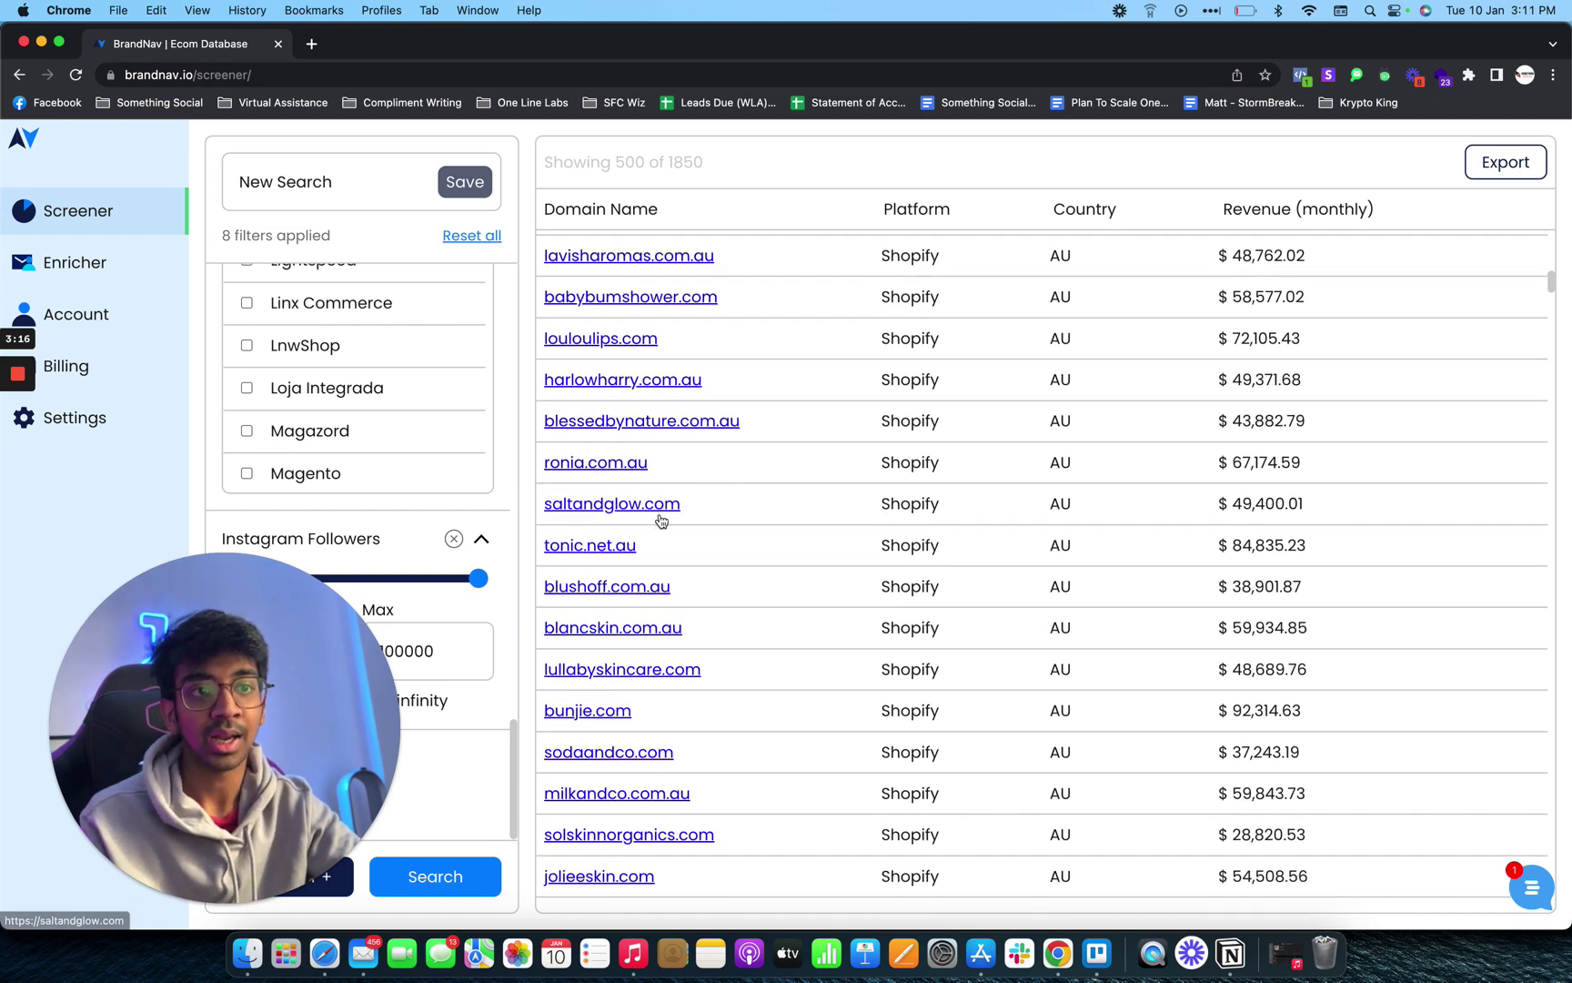
Open the saltandglow.com store from the results and scroll through its site
{"action": "left_click", "coordinate": [634, 508]}
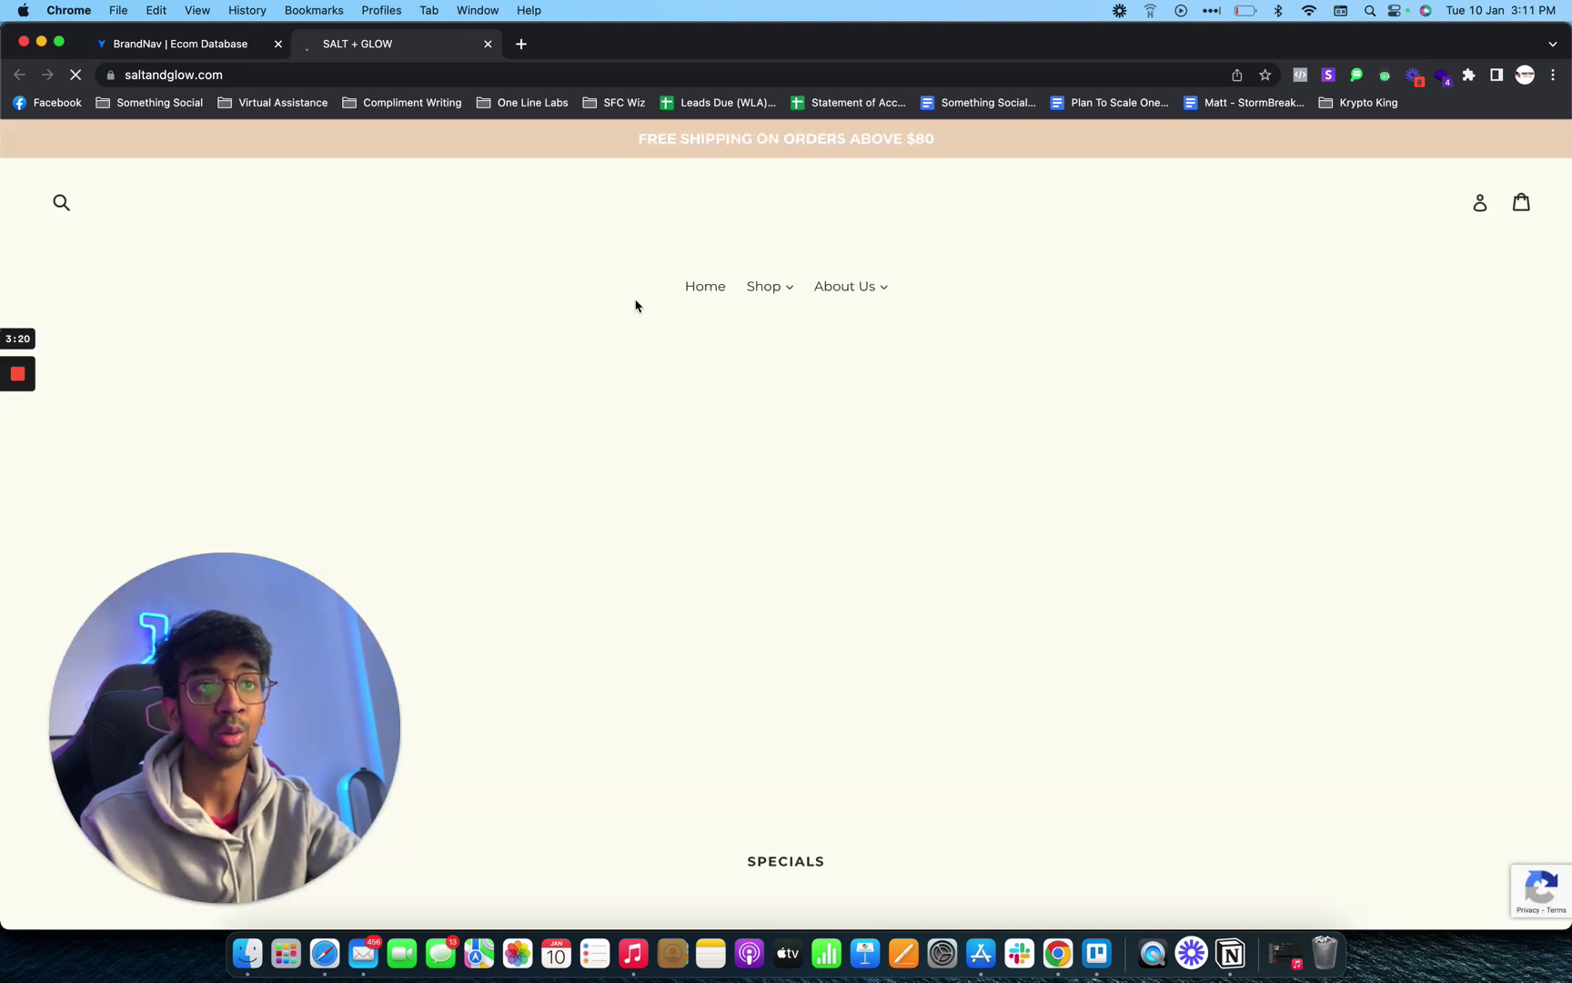
{"action": "scroll", "coordinate": [775, 519], "scroll_direction": "down", "scroll_amount": 5}
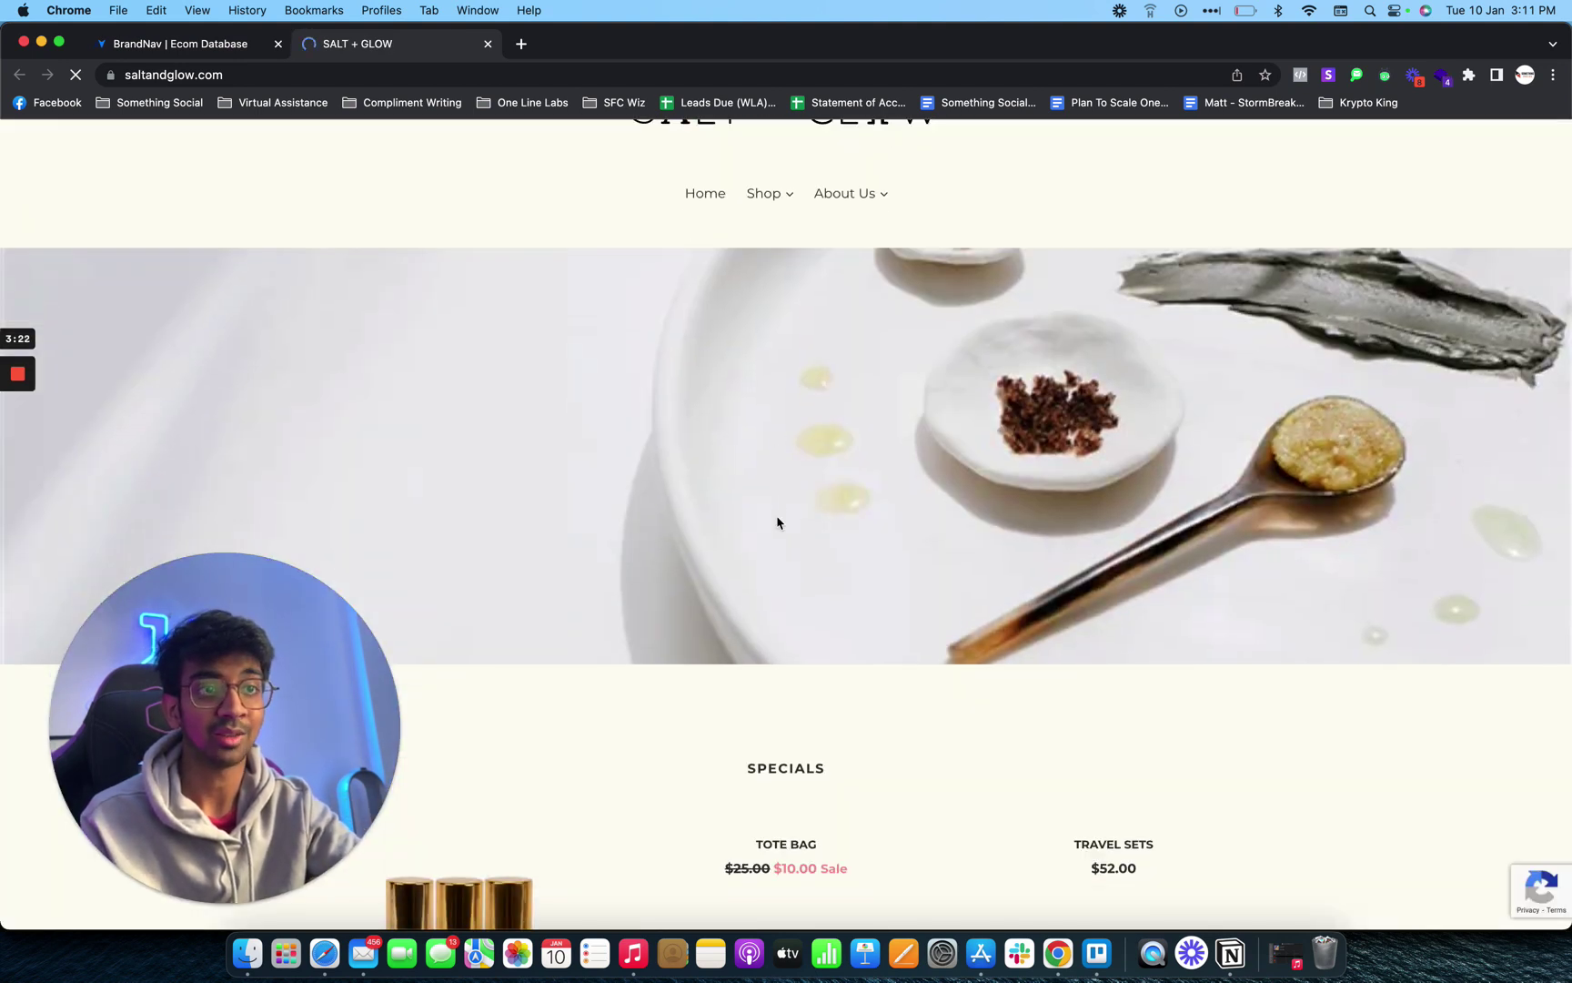
{"action": "scroll", "coordinate": [806, 646], "scroll_direction": "down", "scroll_amount": 7}
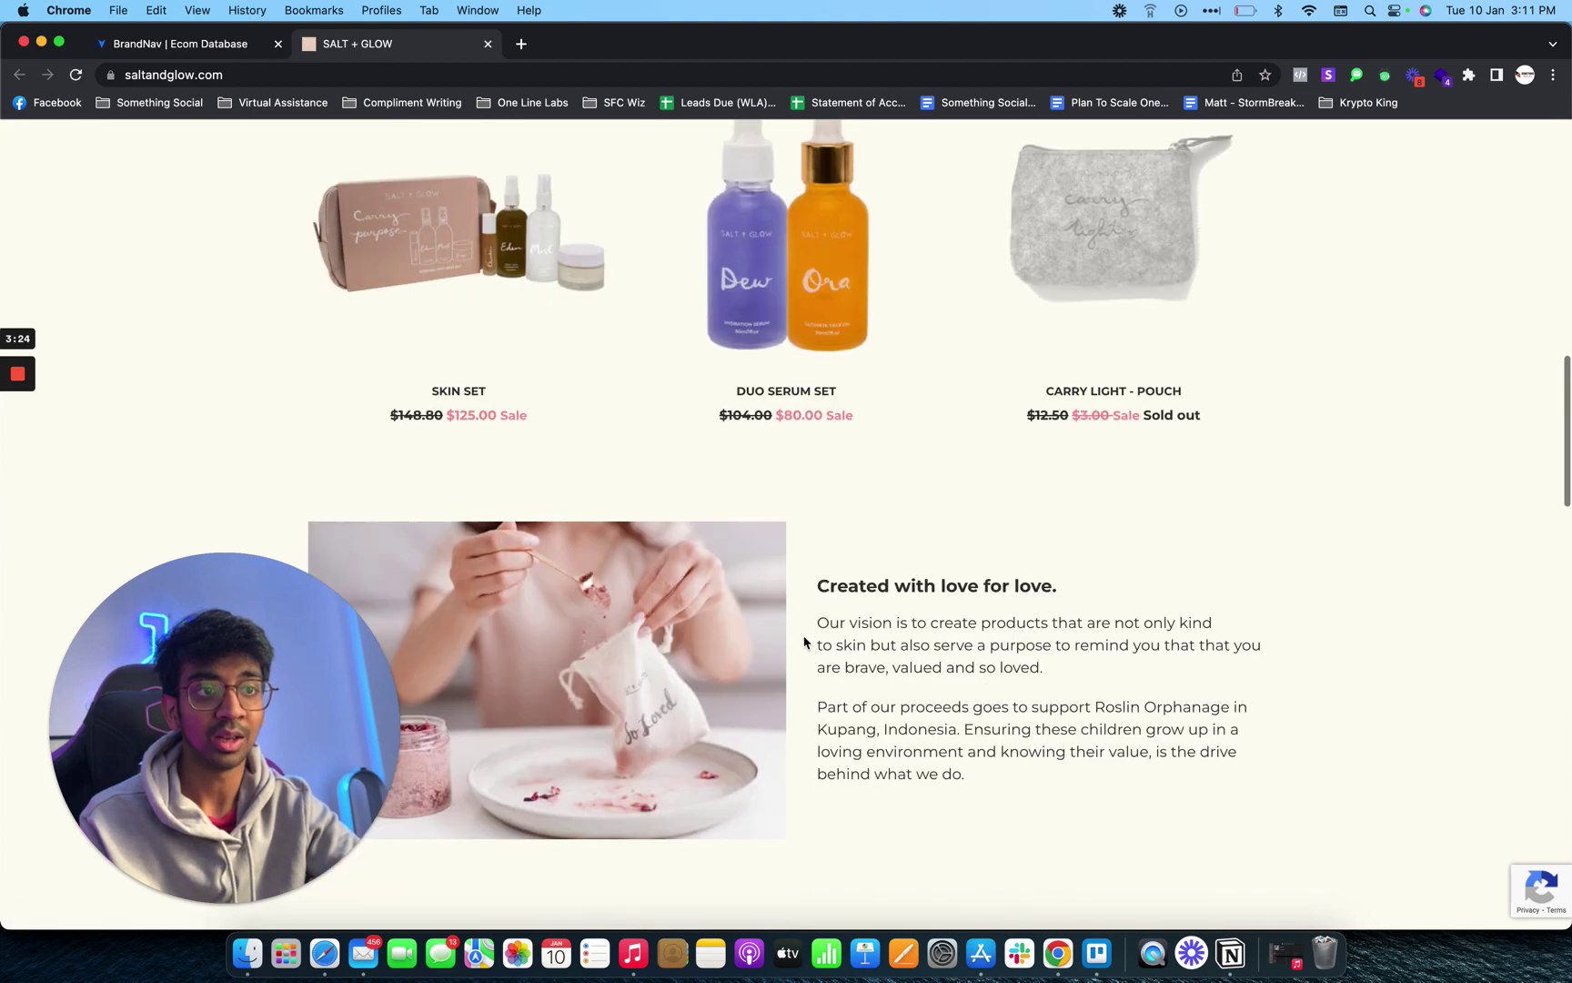
{"action": "scroll", "coordinate": [806, 646], "scroll_direction": "down", "scroll_amount": 8}
{"action": "scroll", "coordinate": [557, 195], "scroll_direction": "up", "scroll_amount": 15}
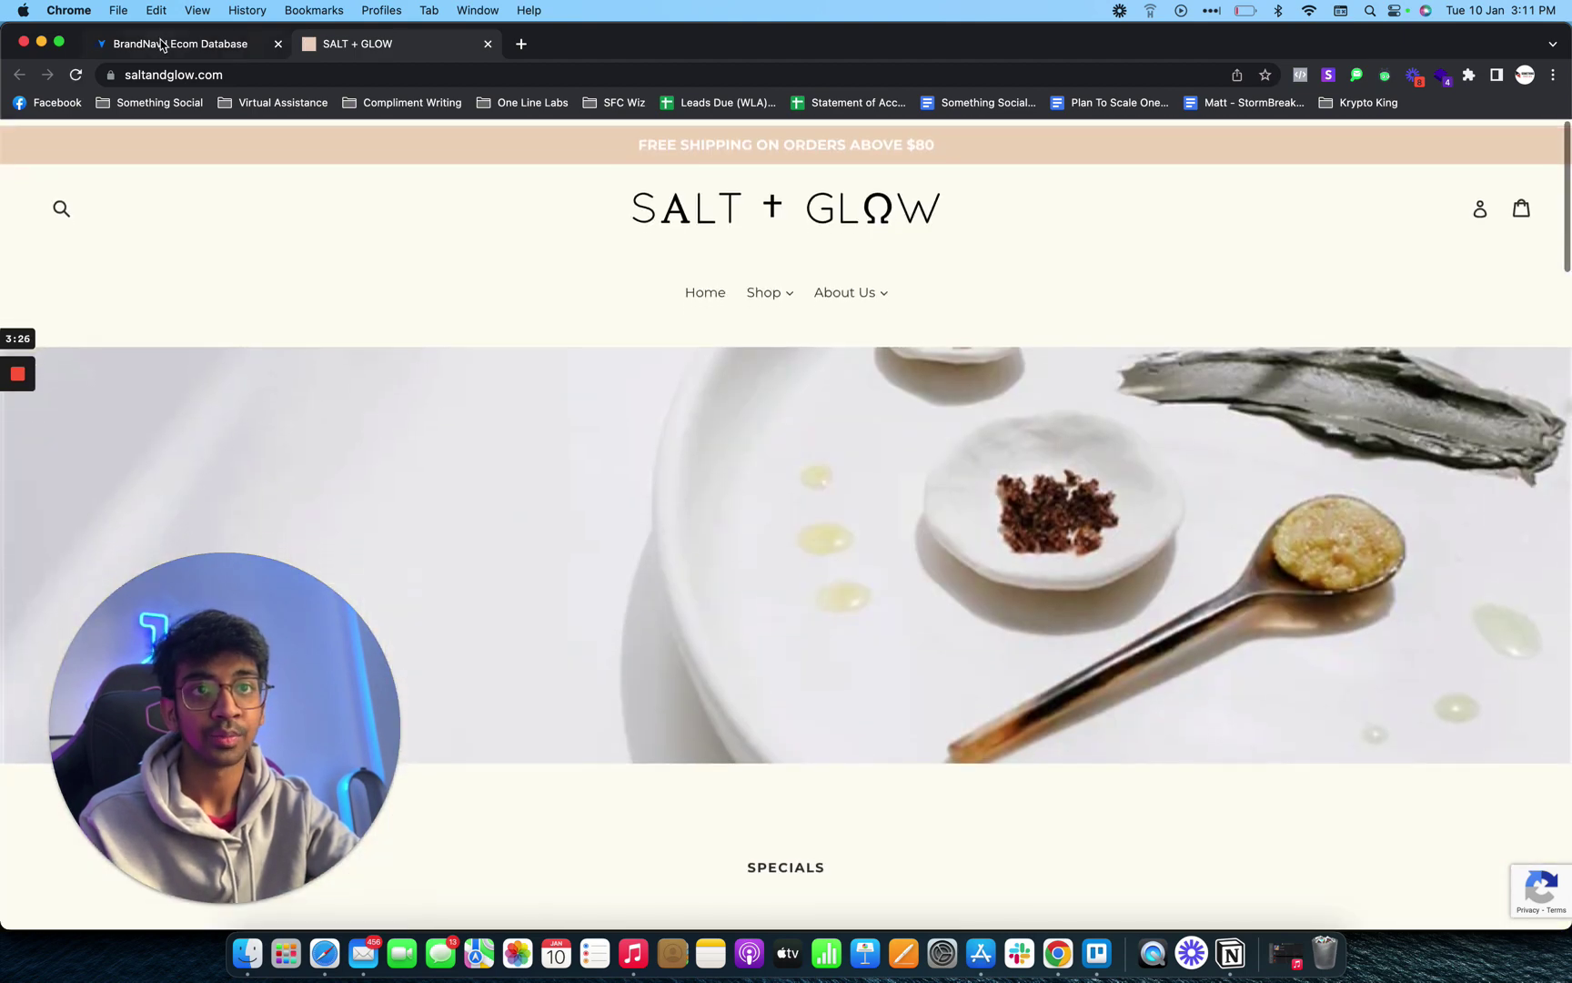
Back in the BrandNav results, open mintdbox.com in a new tab and scroll it
{"action": "key", "text": "ctrl+shift+Tab"}
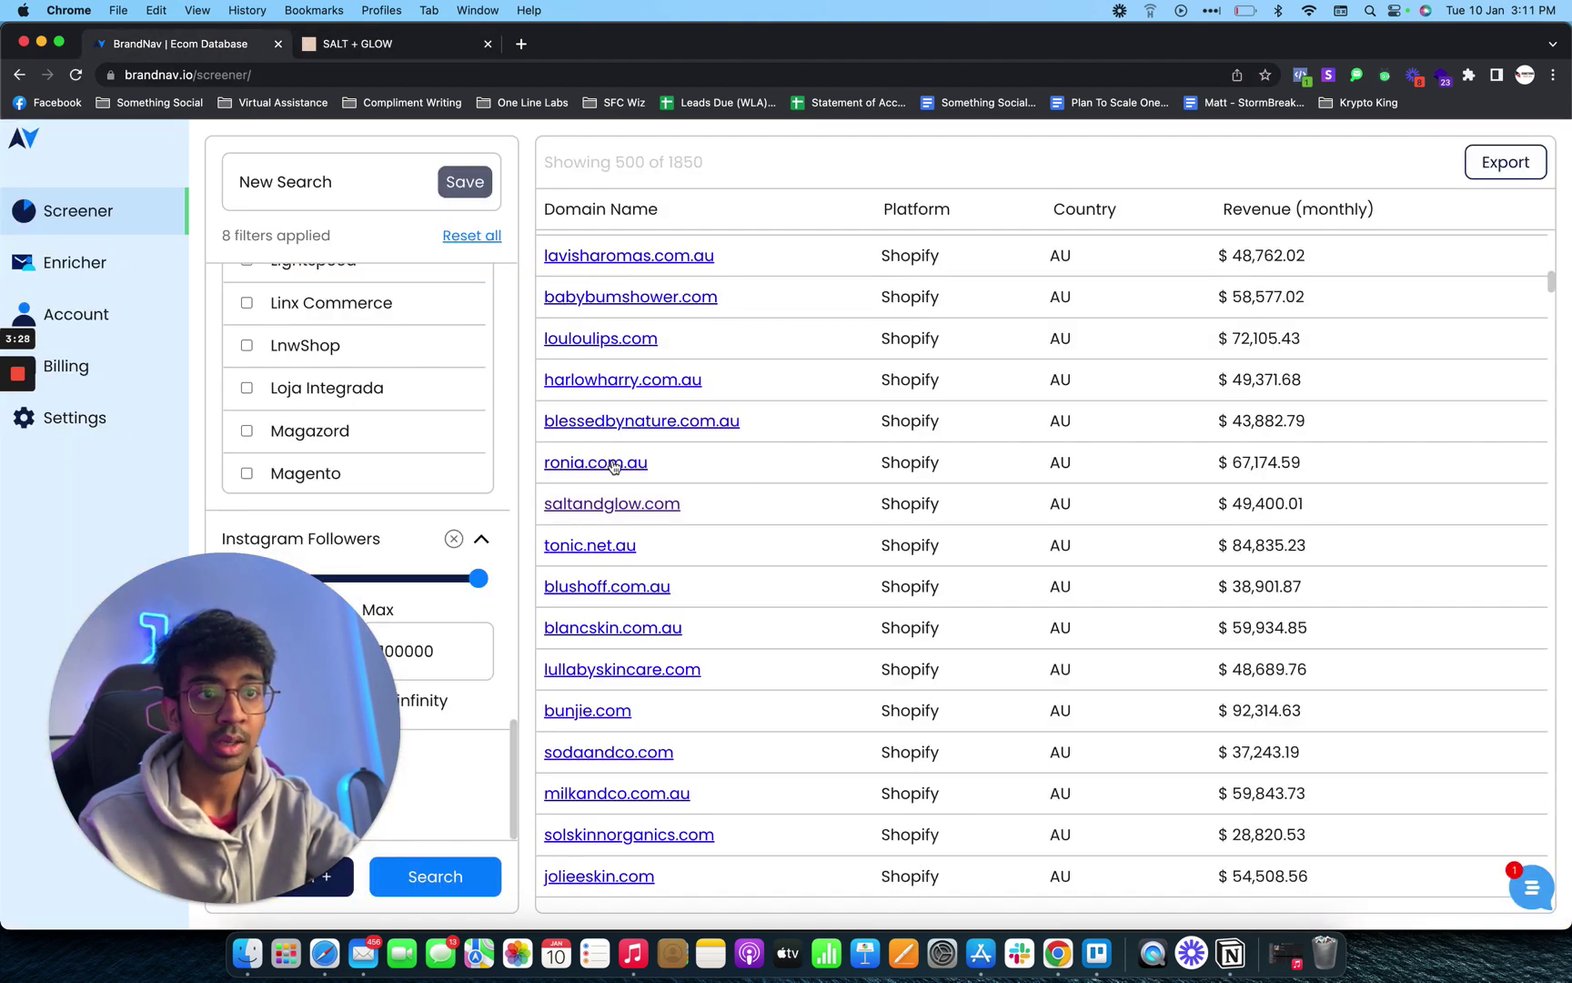
{"action": "scroll", "coordinate": [733, 545], "scroll_direction": "down", "scroll_amount": 5}
{"action": "scroll", "coordinate": [733, 545], "scroll_direction": "down", "scroll_amount": 15}
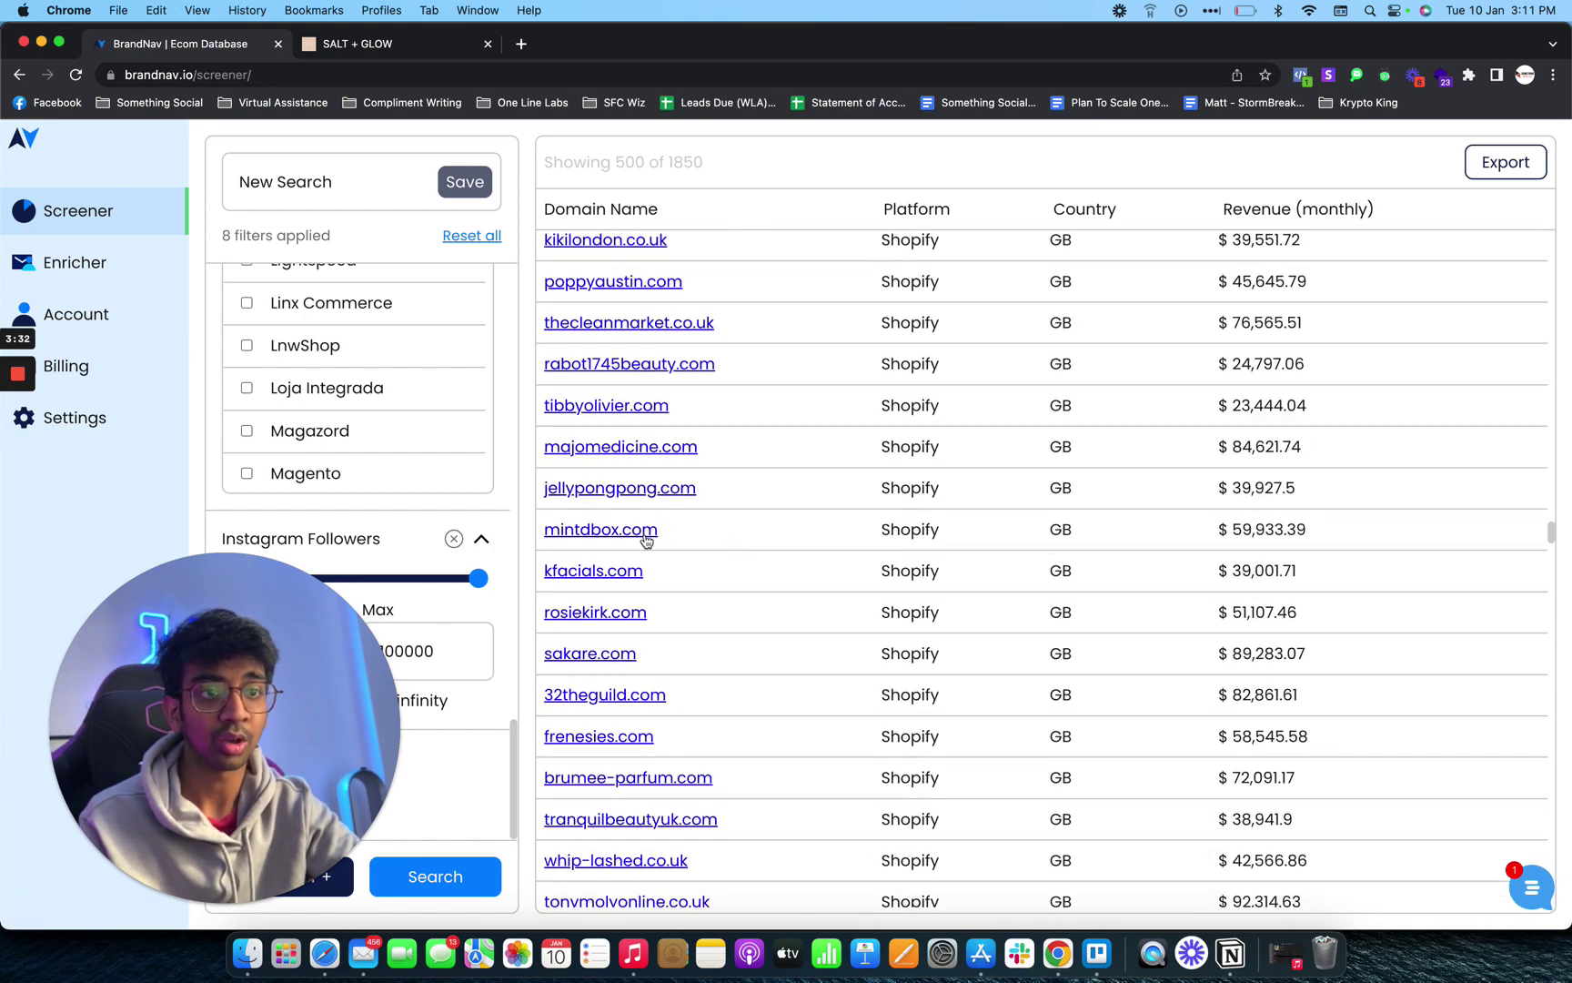
{"action": "left_click", "coordinate": [643, 536]}
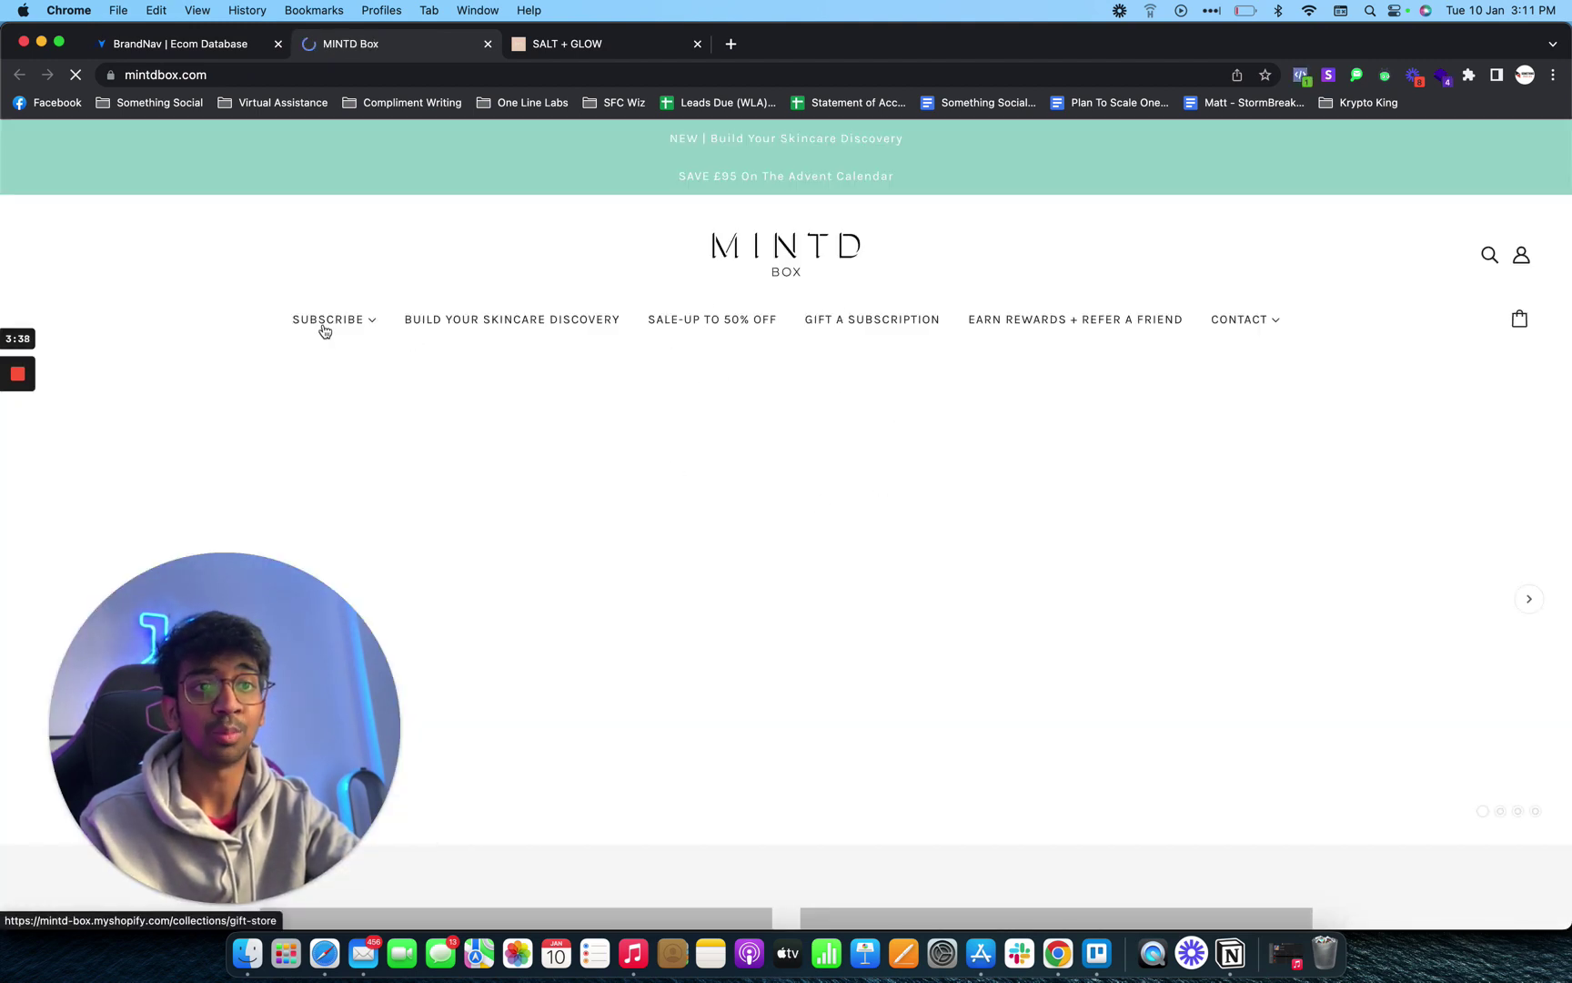
{"action": "scroll", "coordinate": [937, 516], "scroll_direction": "down", "scroll_amount": 7}
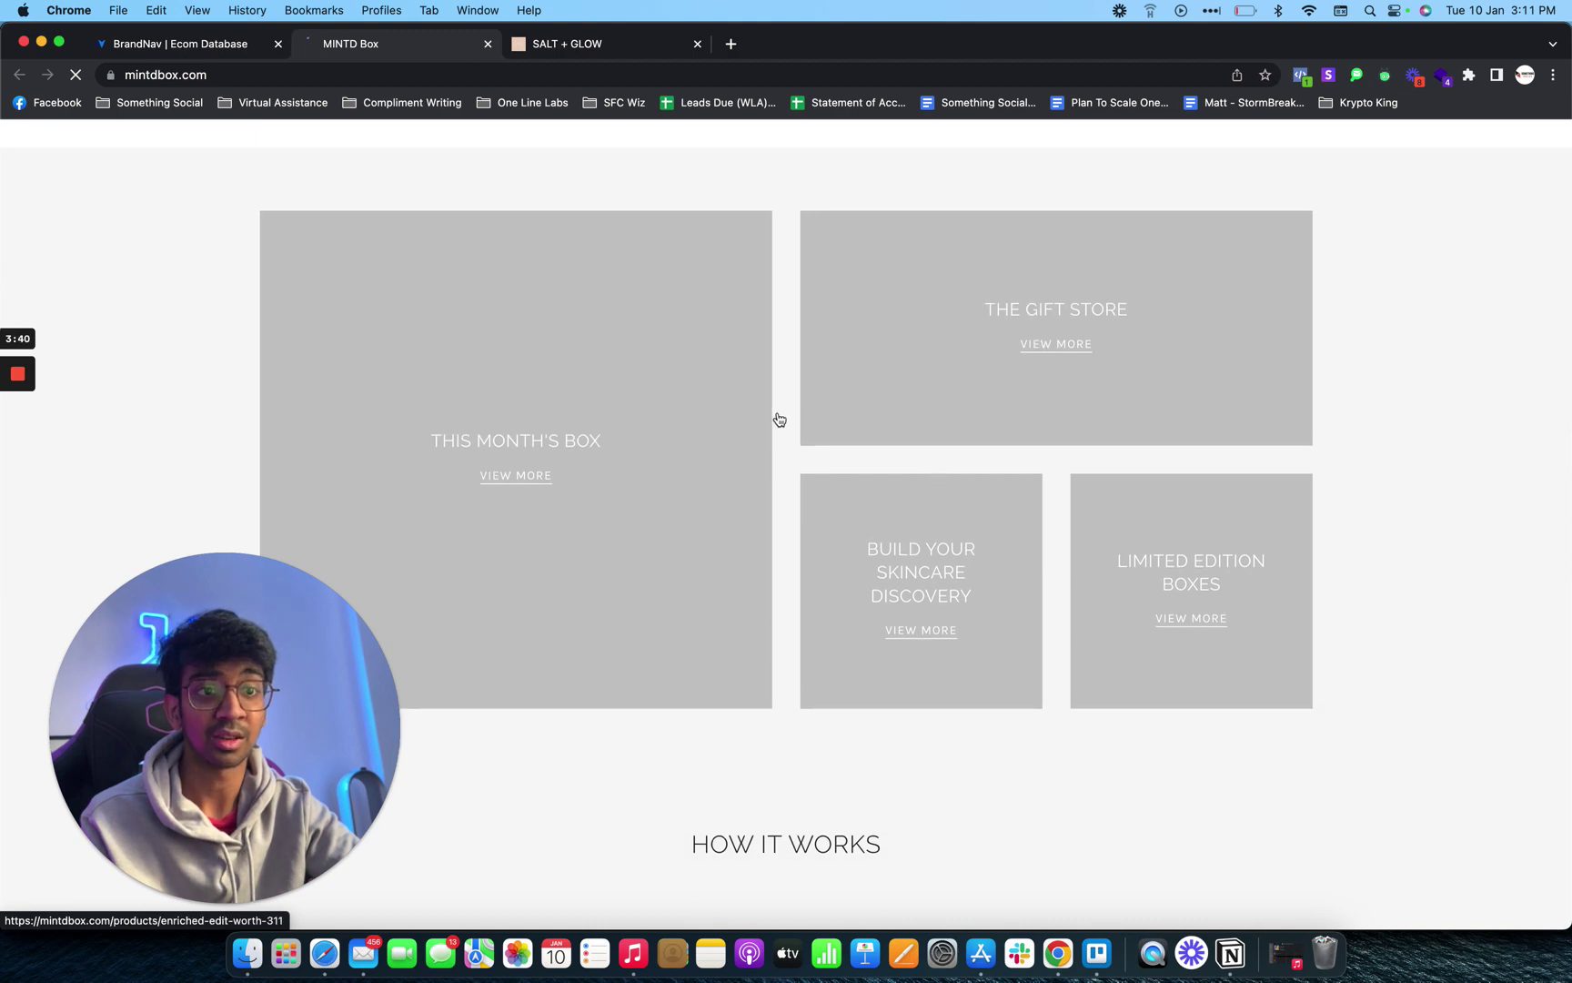
Open the tranquilbeautyuk.com store in a new tab from the BrandNav results
{"action": "key", "text": "ctrl+shift+Tab"}
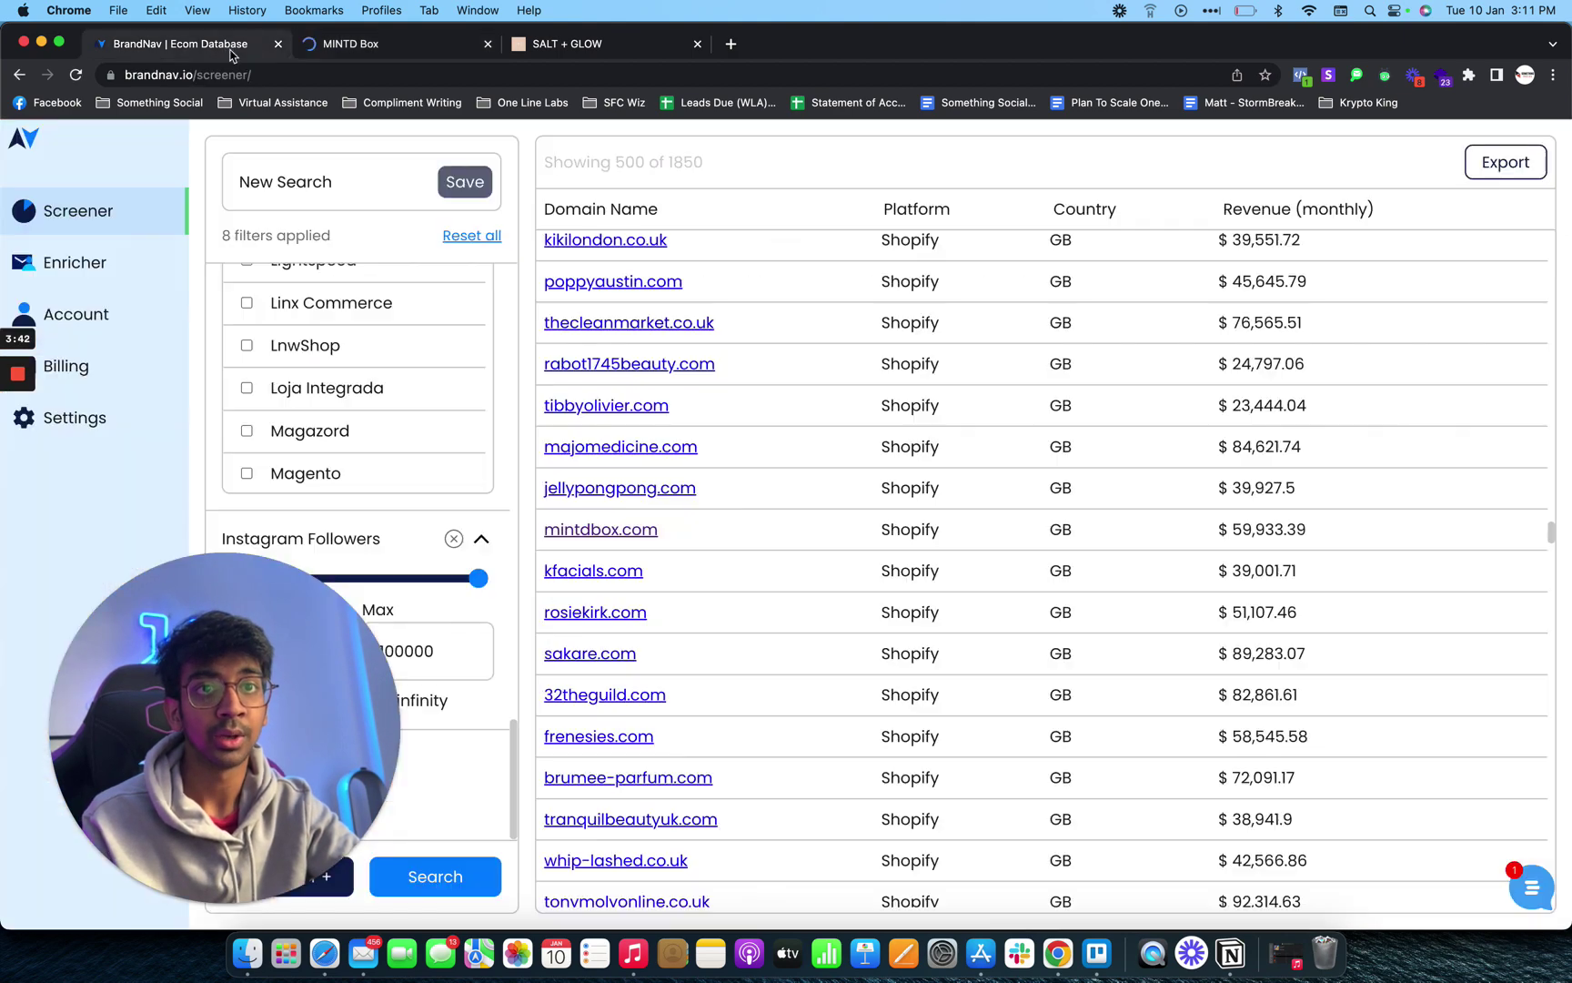
{"action": "scroll", "coordinate": [682, 457], "scroll_direction": "down", "scroll_amount": 3}
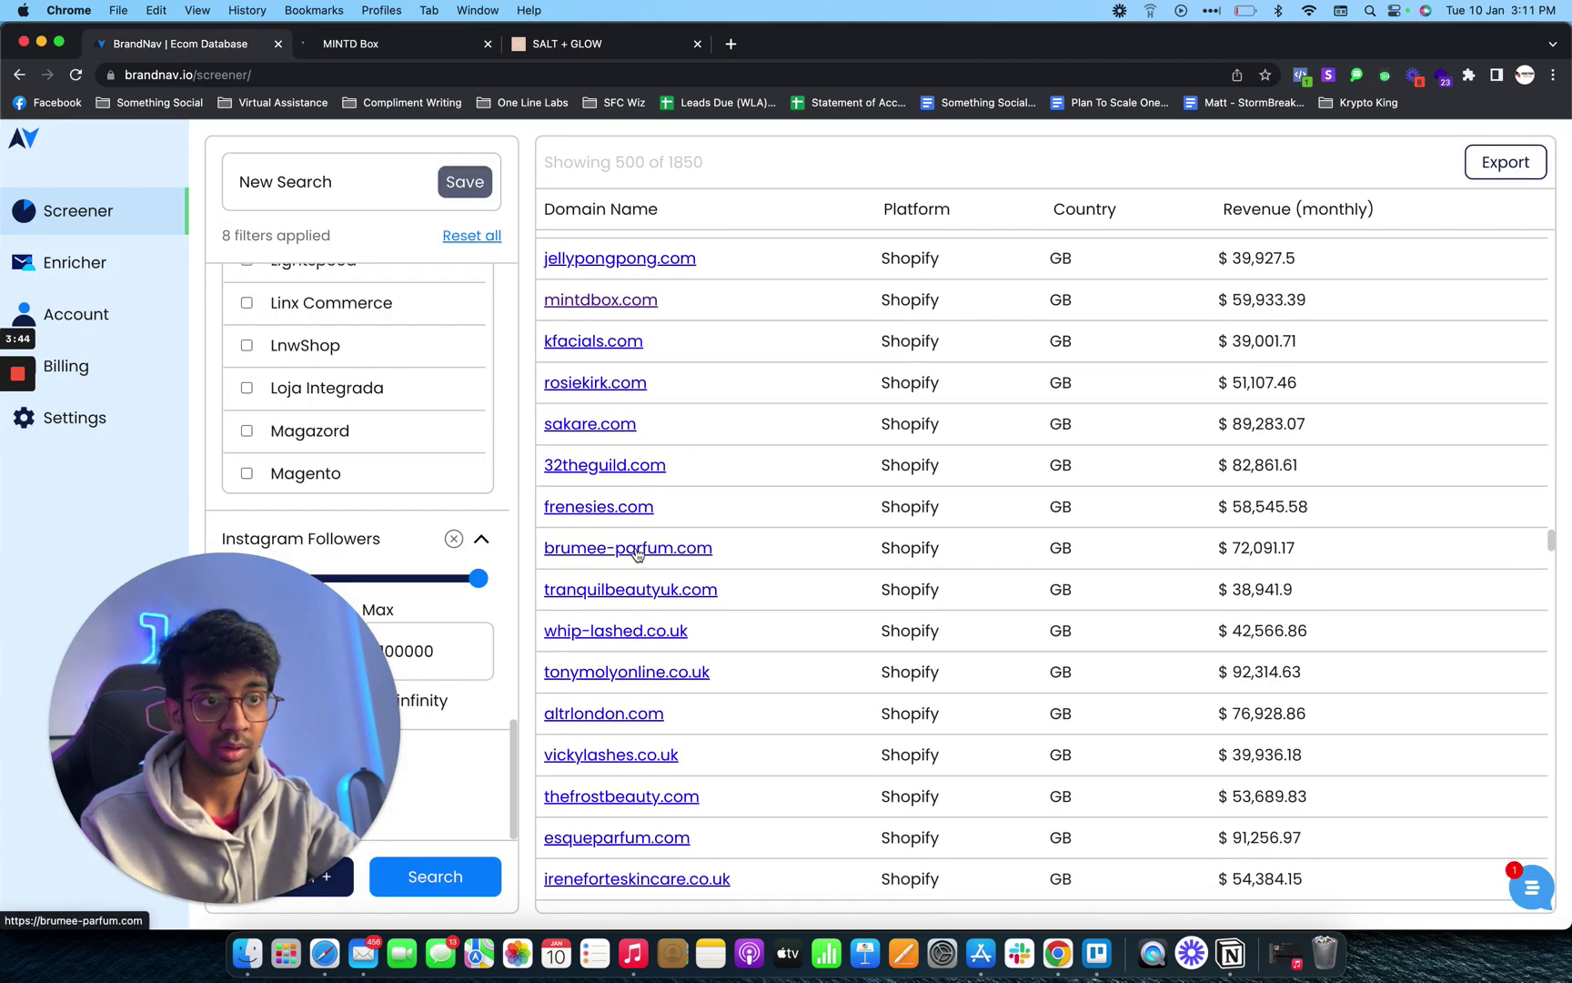
{"action": "left_click", "coordinate": [636, 590]}
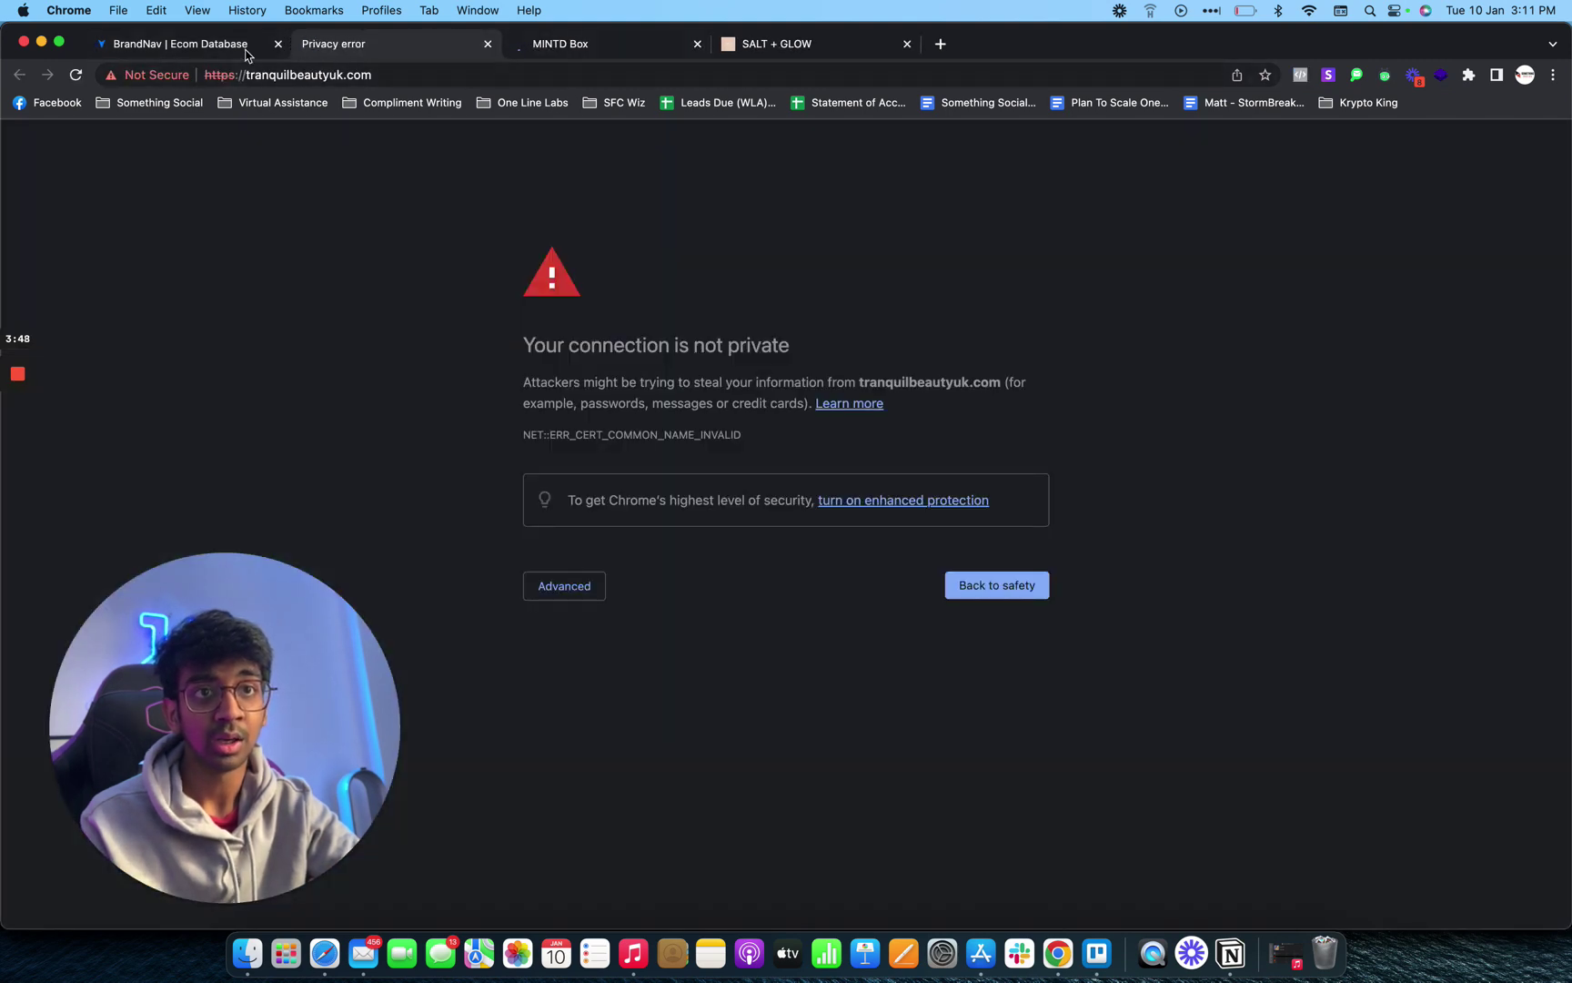
{"action": "left_click", "coordinate": [230, 46]}
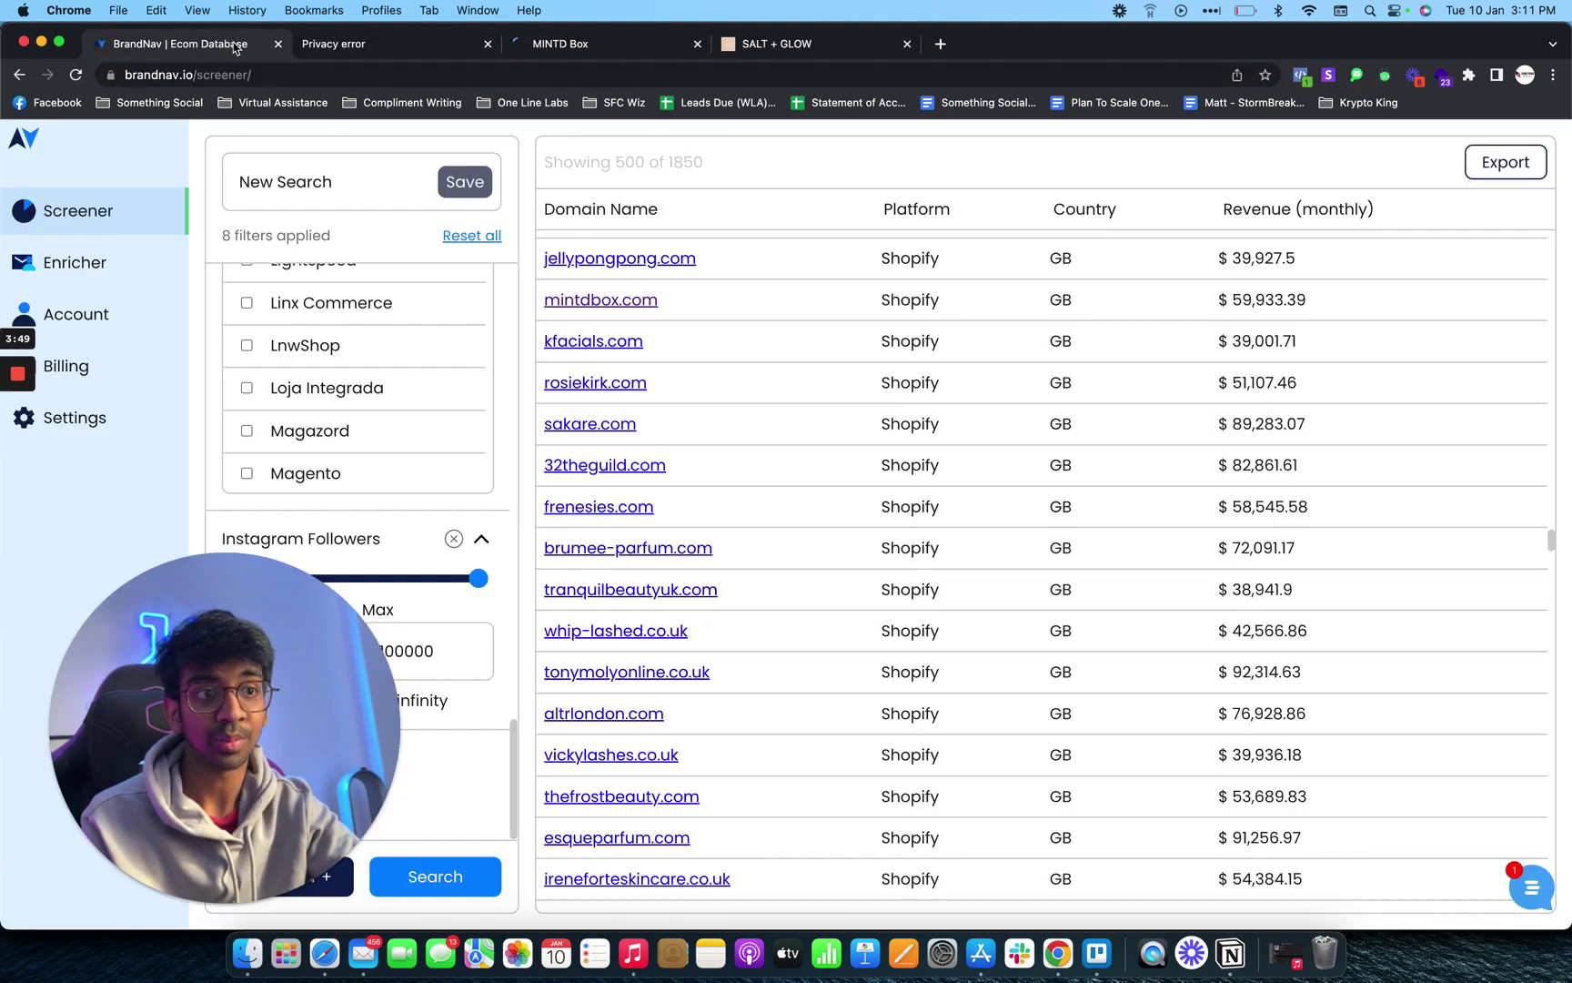
Open whip-lashed.co.uk in a new tab, scroll it, then return to the BrandNav list
{"action": "left_click", "coordinate": [635, 632]}
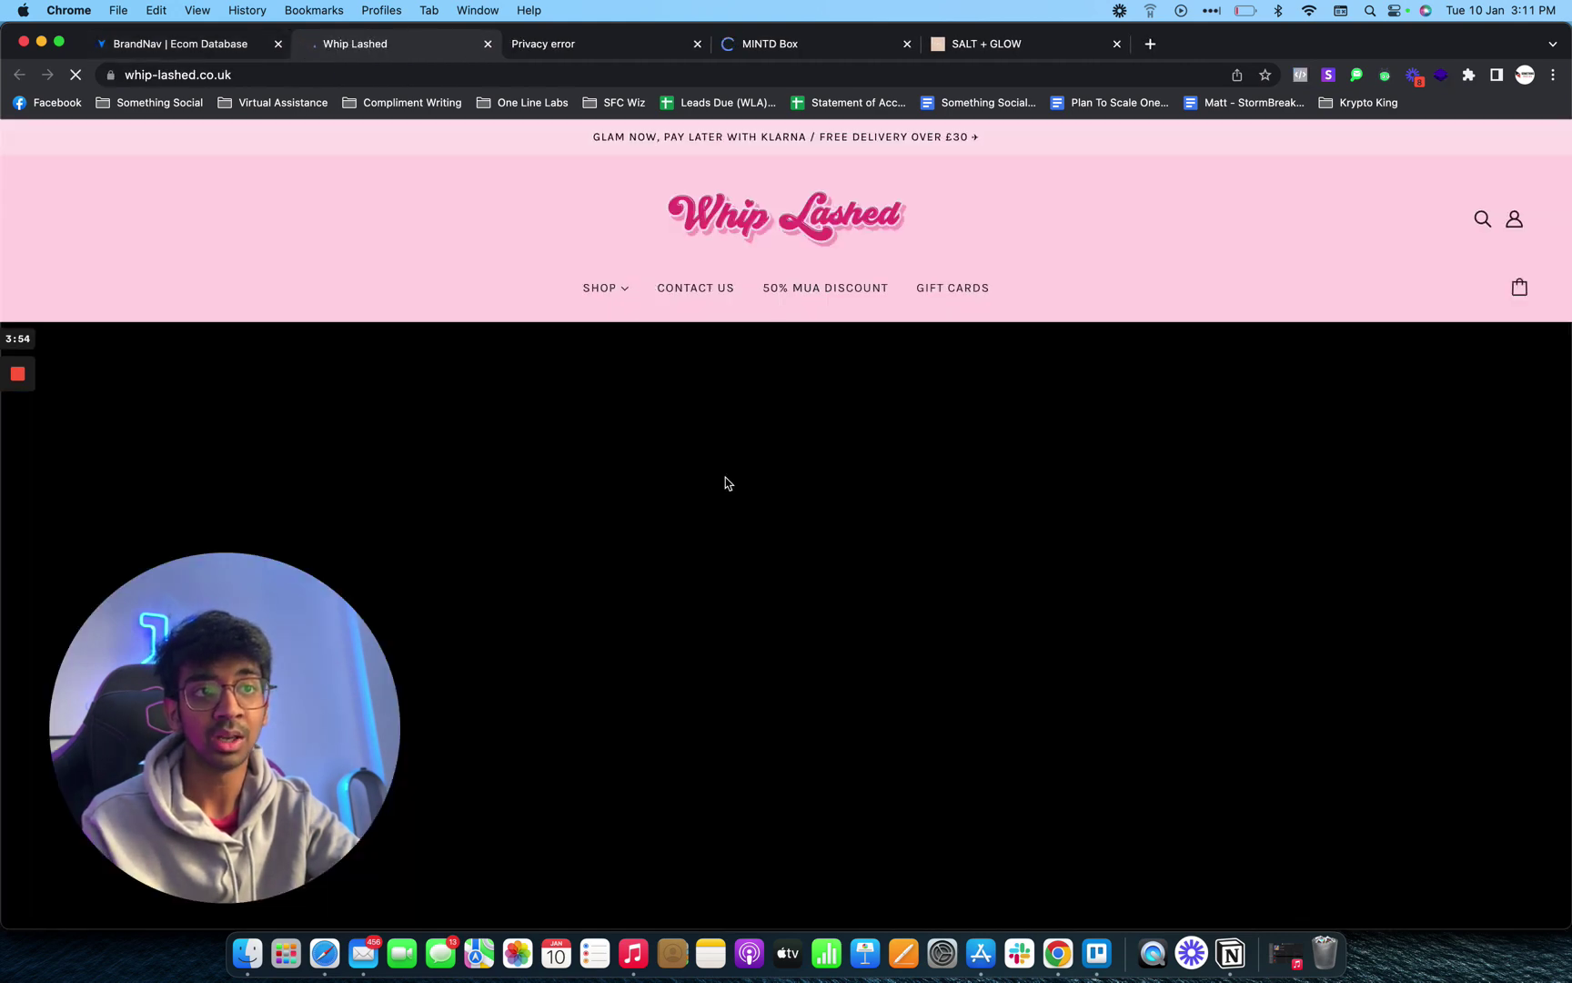
{"action": "scroll", "coordinate": [794, 509], "scroll_direction": "down", "scroll_amount": 8}
{"action": "scroll", "coordinate": [792, 511], "scroll_direction": "down", "scroll_amount": 5}
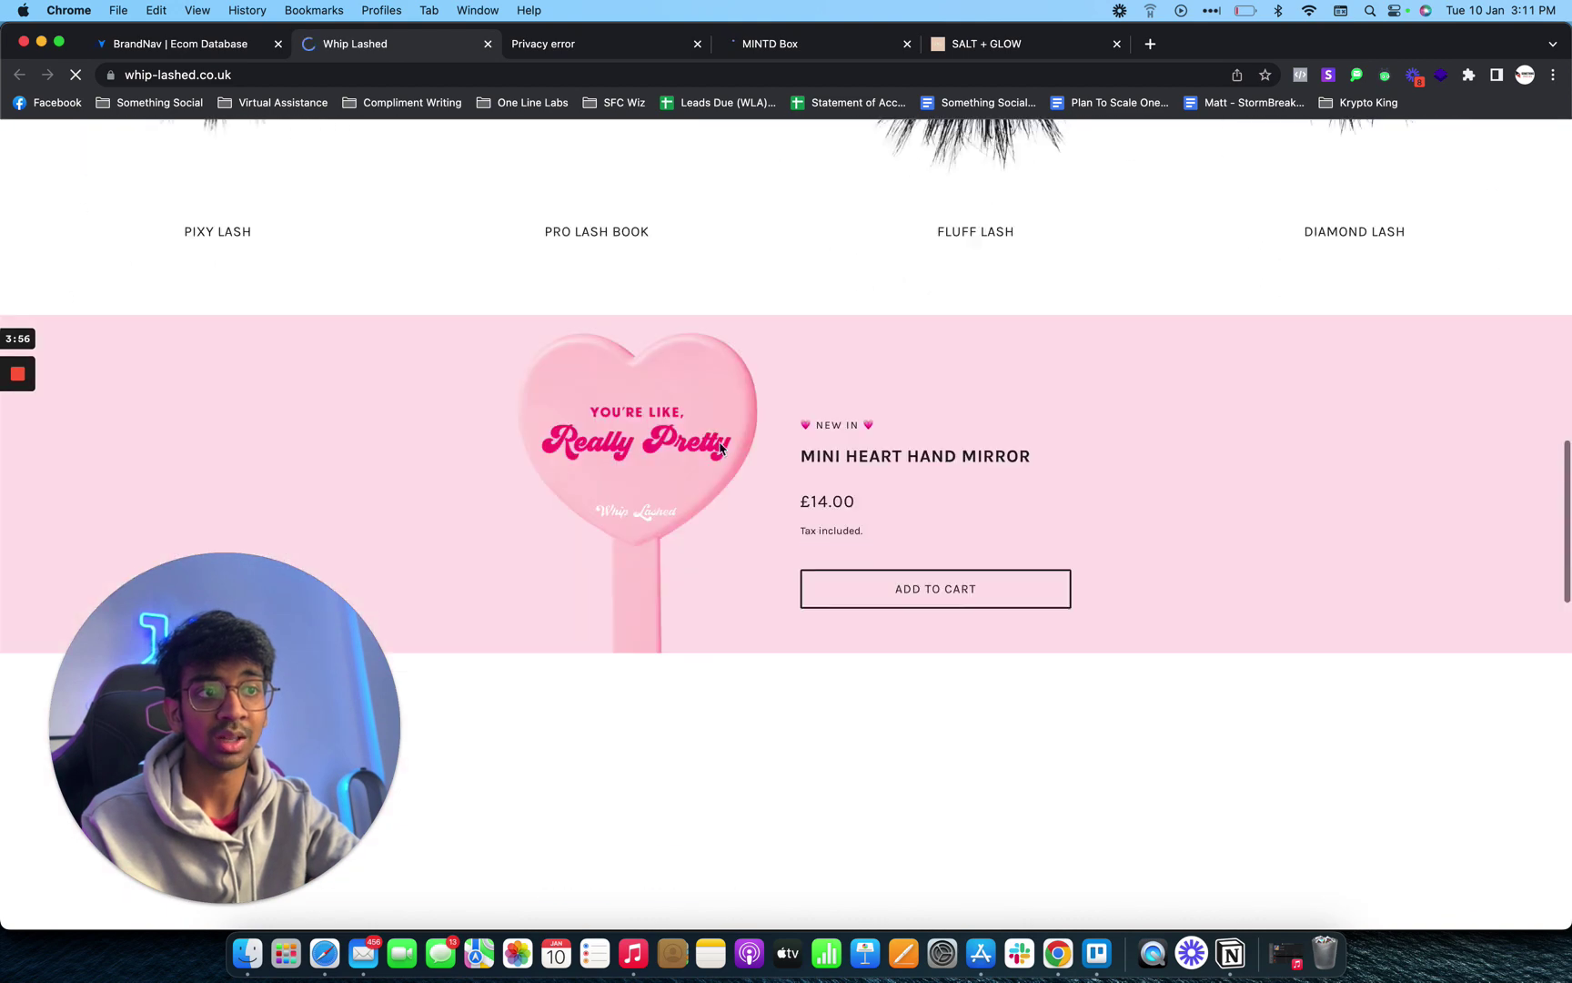
{"action": "scroll", "coordinate": [728, 455], "scroll_direction": "down", "scroll_amount": 6}
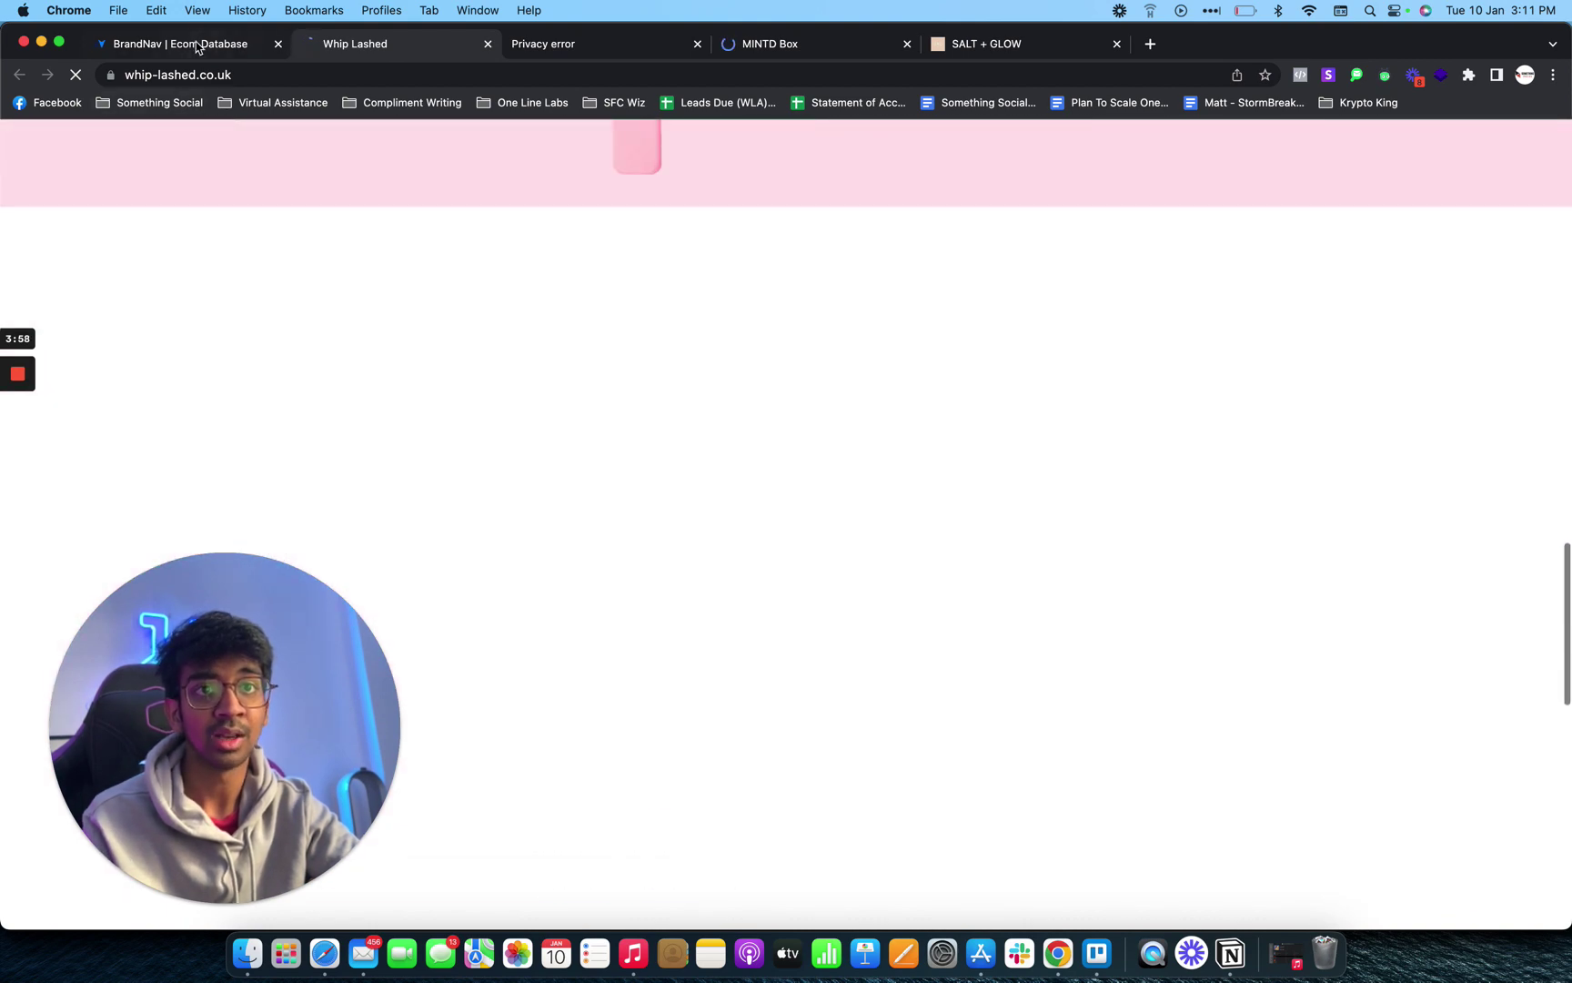
{"action": "left_click", "coordinate": [197, 43]}
{"action": "scroll", "coordinate": [655, 653], "scroll_direction": "down", "scroll_amount": 3}
{"action": "scroll", "coordinate": [655, 654], "scroll_direction": "down", "scroll_amount": 5}
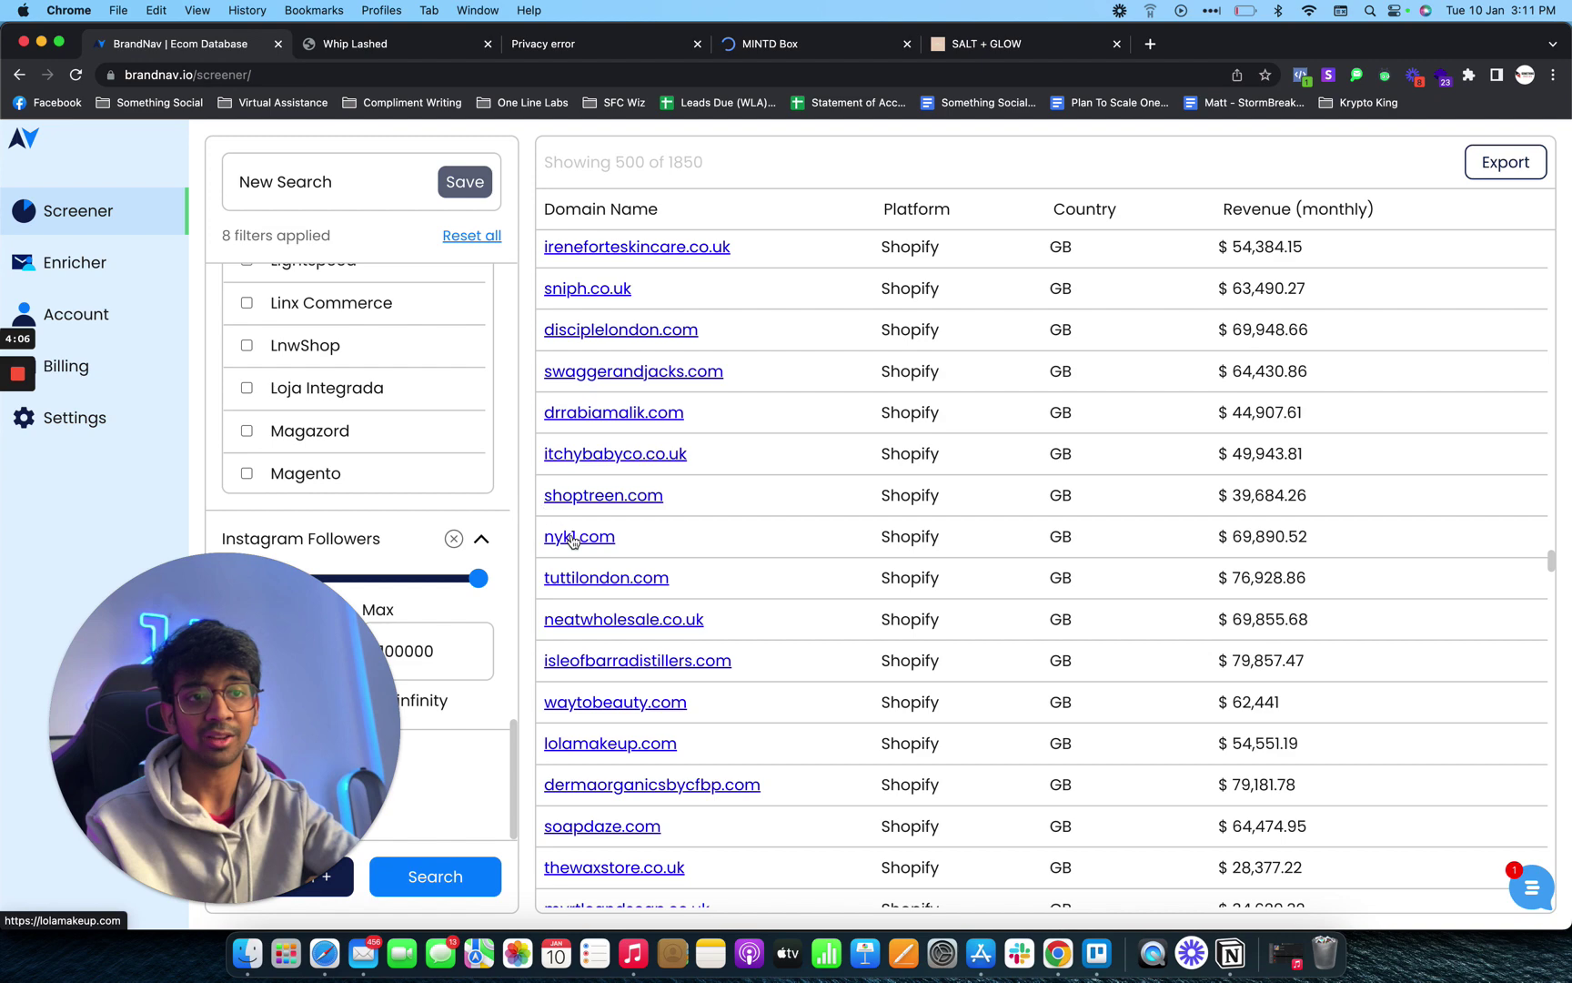
{"action": "left_click", "coordinate": [587, 579]}
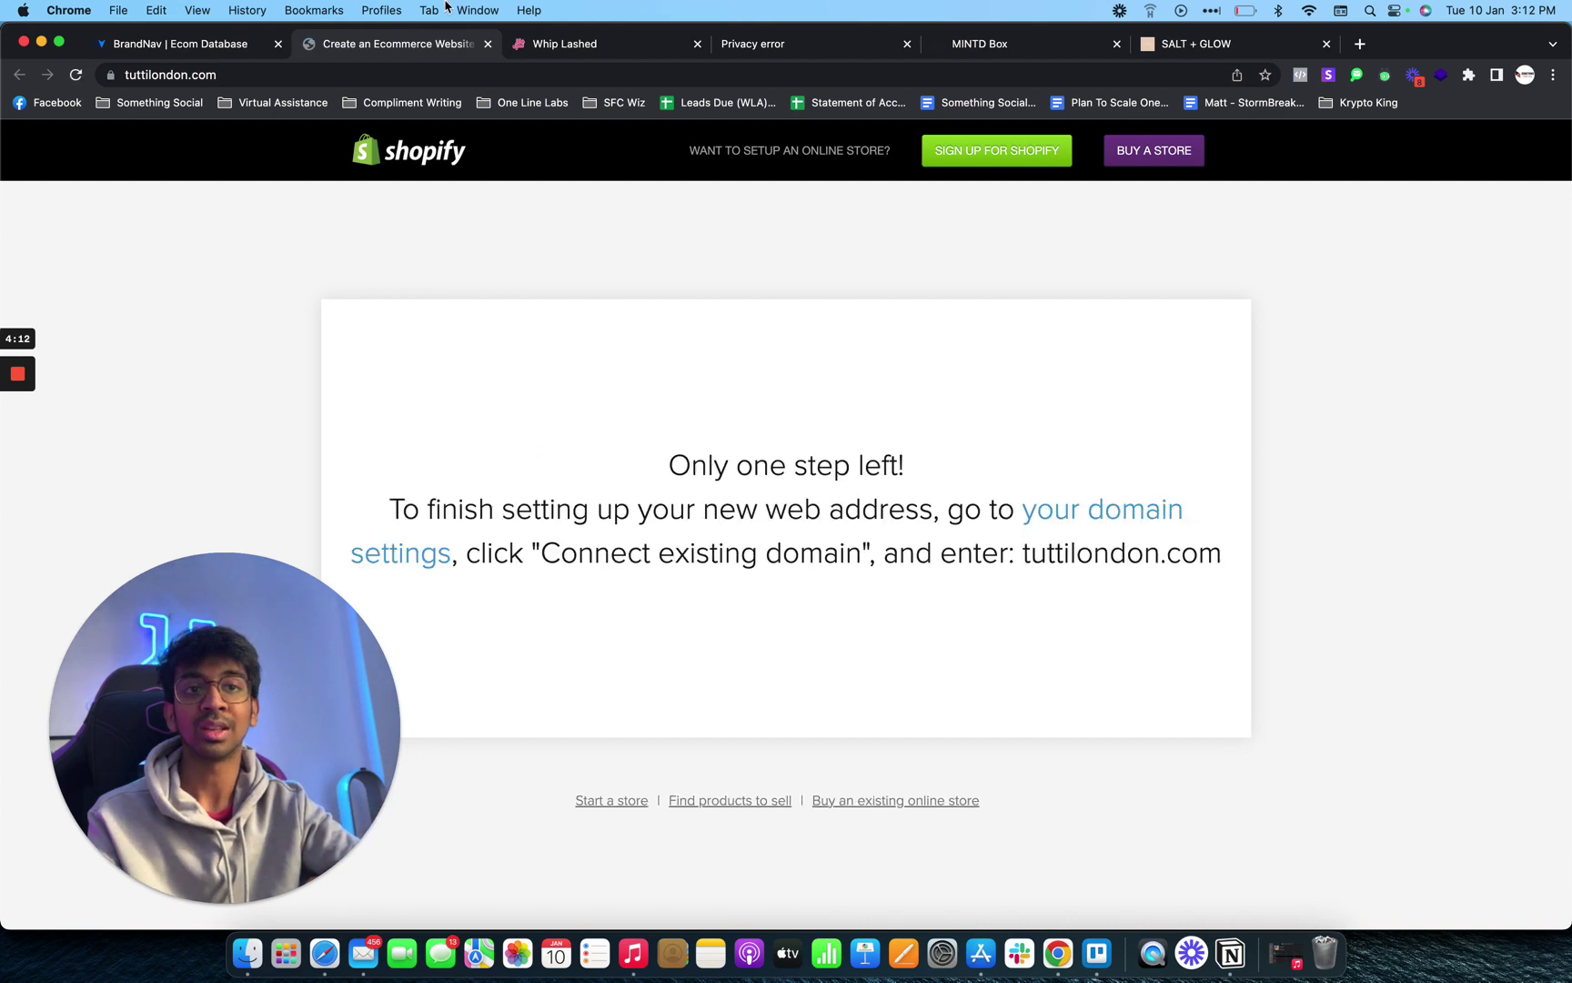
{"action": "left_click", "coordinate": [488, 44]}
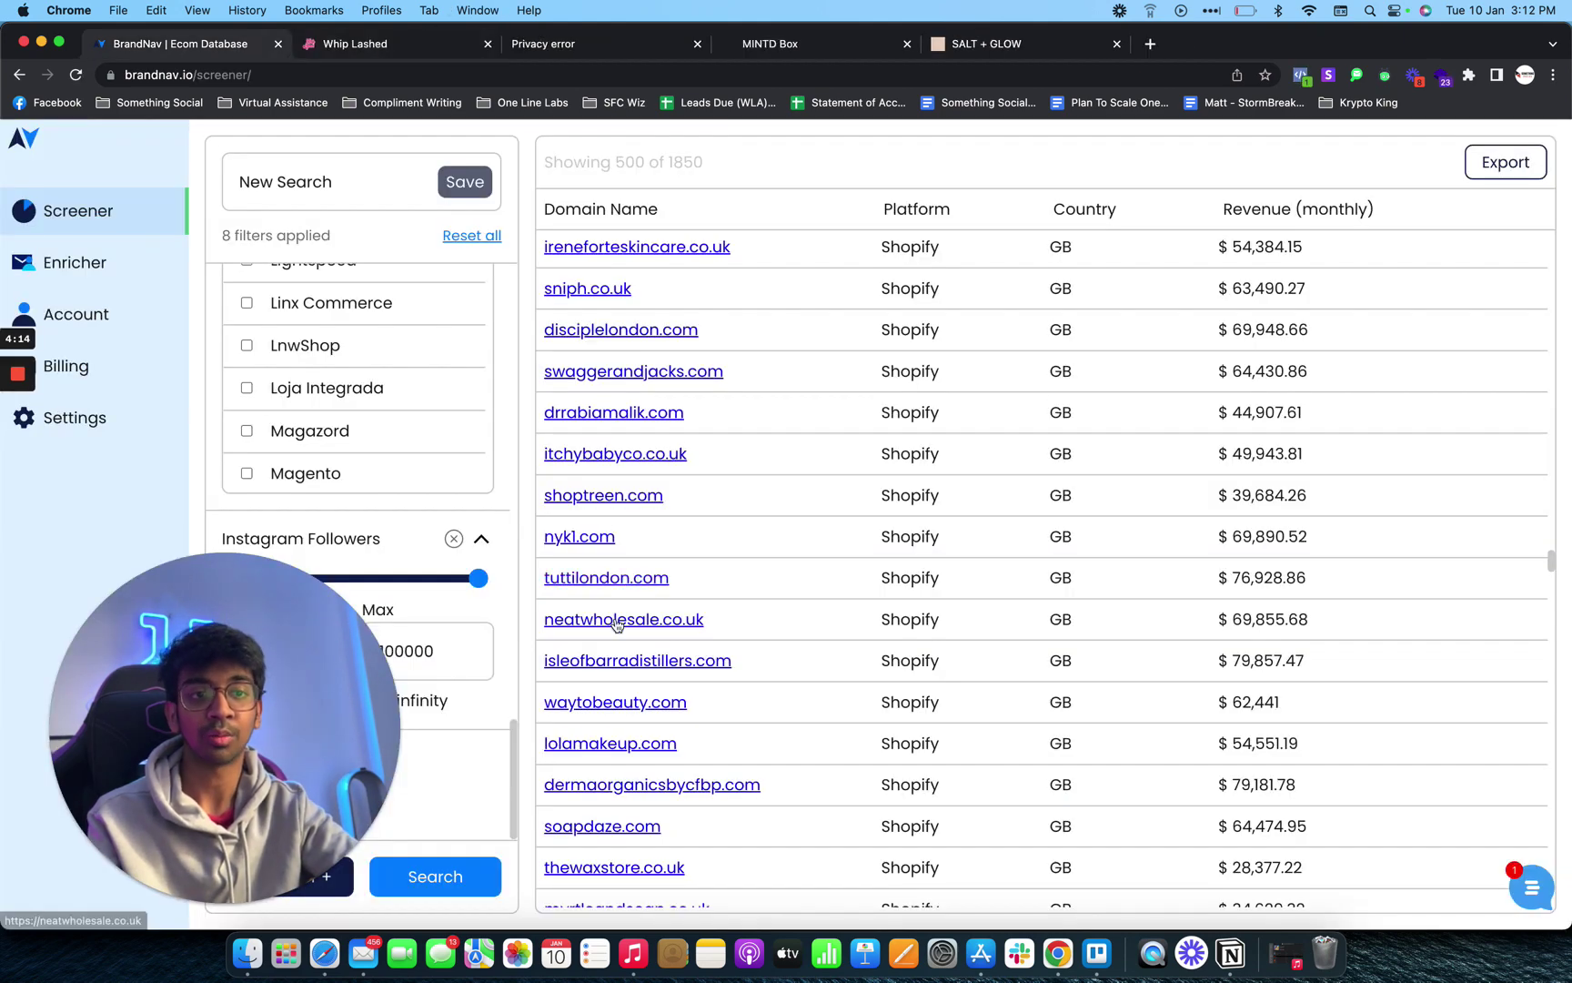
{"action": "scroll", "coordinate": [678, 691], "scroll_direction": "down", "scroll_amount": 2}
{"action": "scroll", "coordinate": [678, 691], "scroll_direction": "down", "scroll_amount": 5}
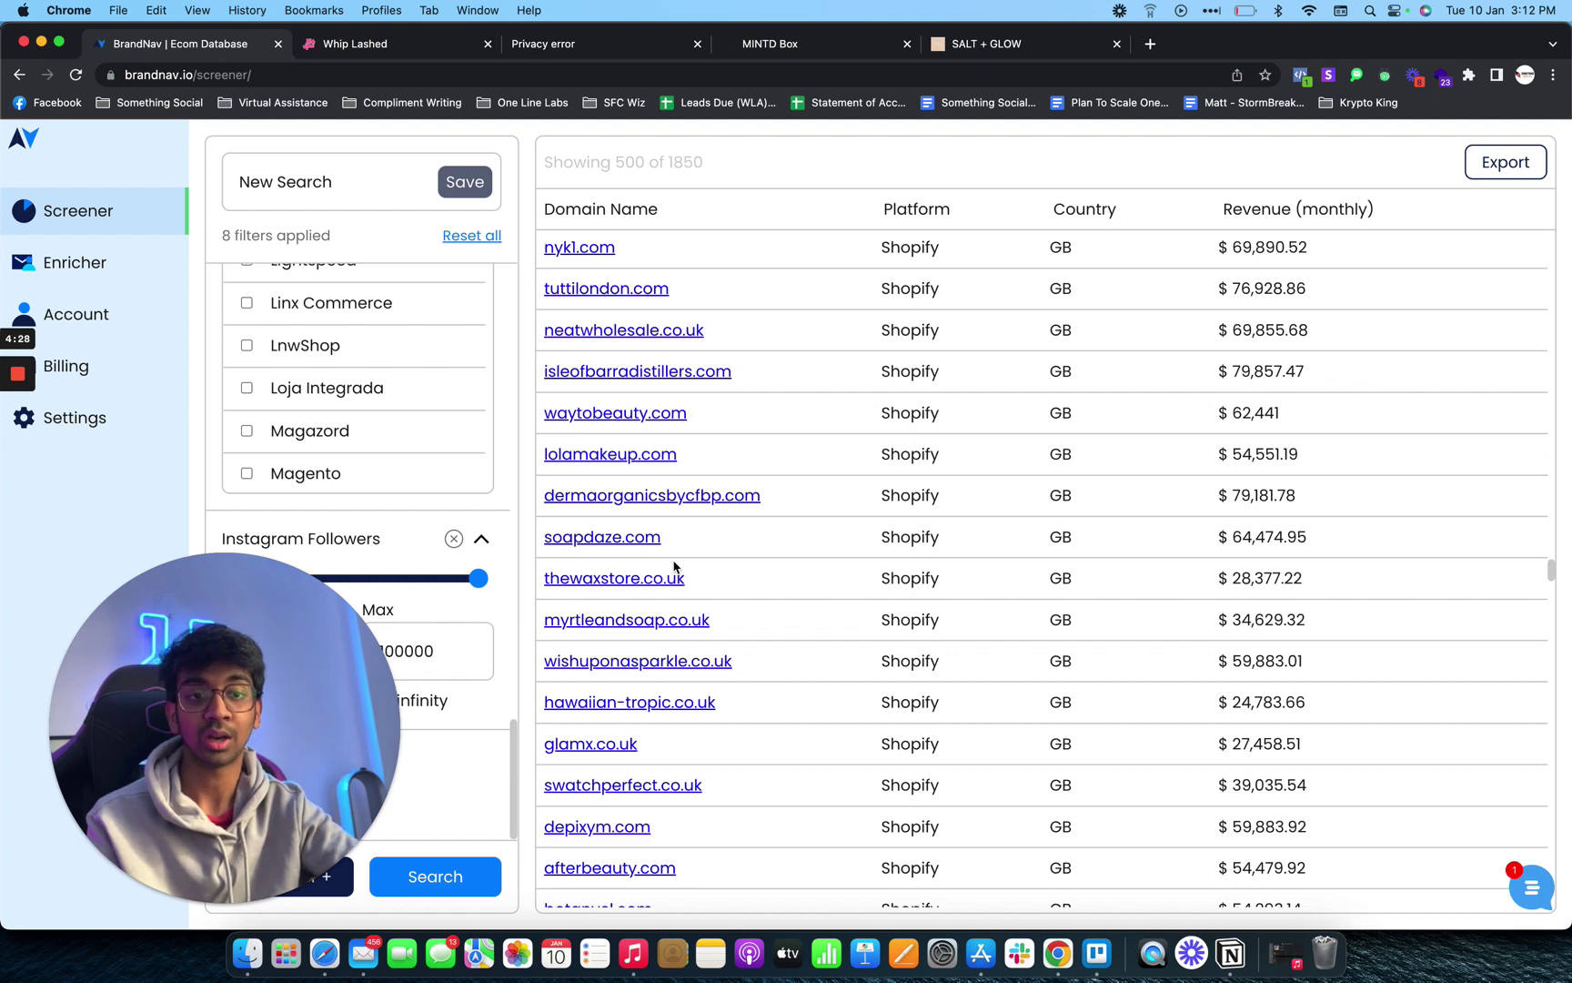
{"action": "scroll", "coordinate": [681, 628], "scroll_direction": "down", "scroll_amount": 5}
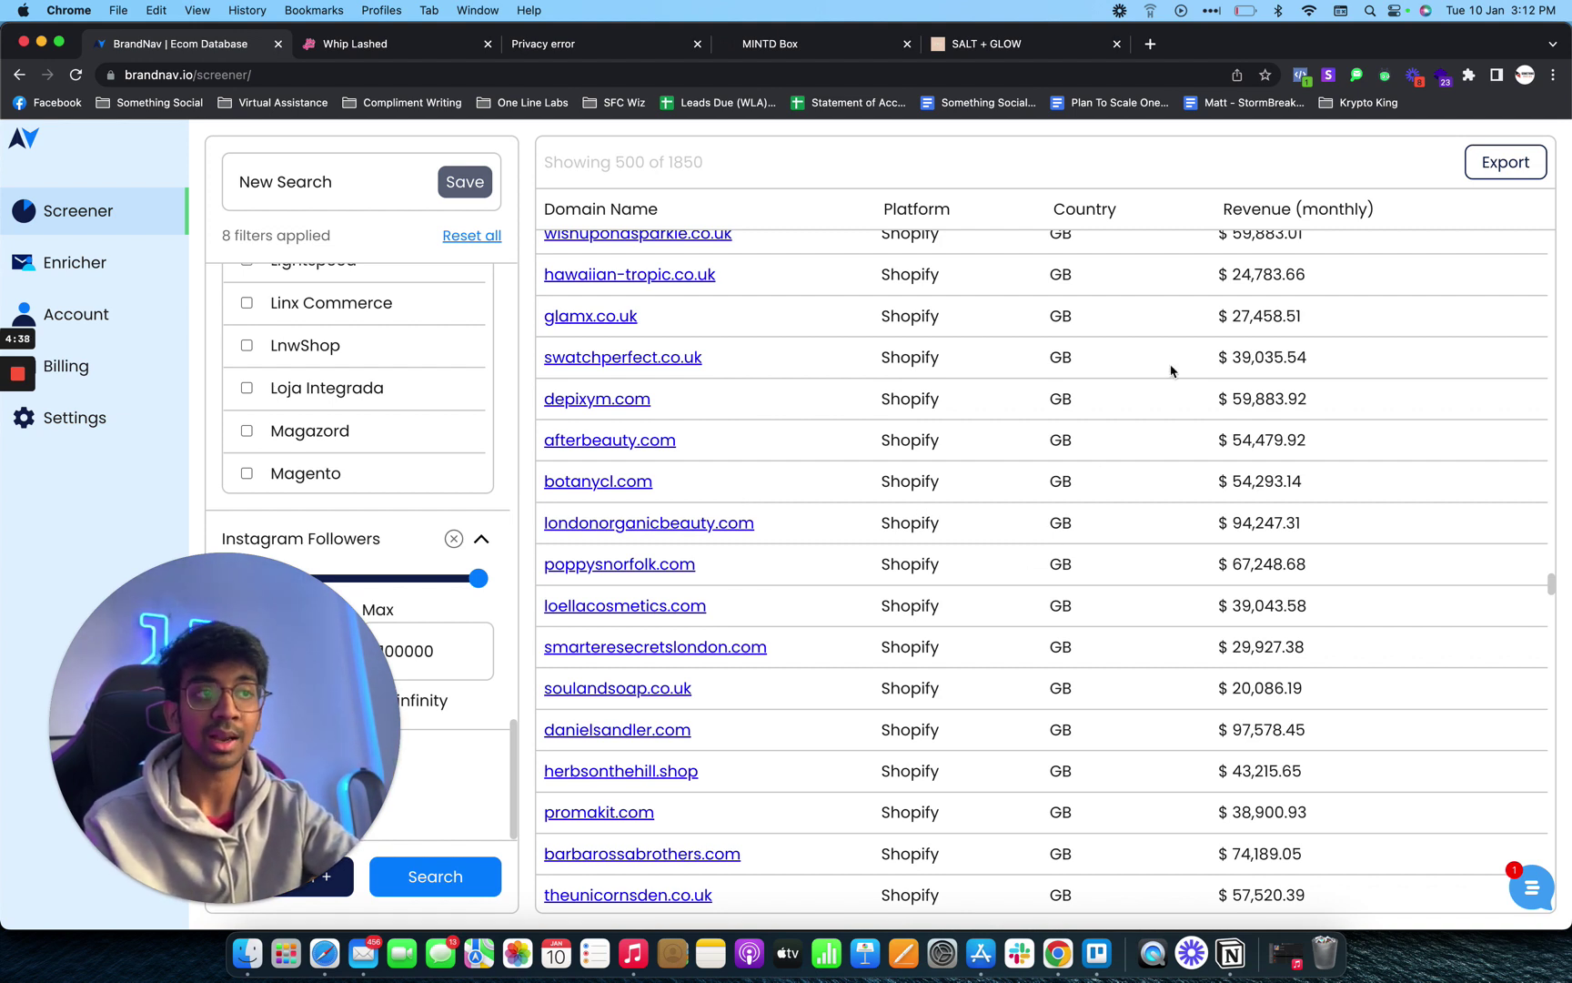
{"action": "left_click", "coordinate": [1488, 162]}
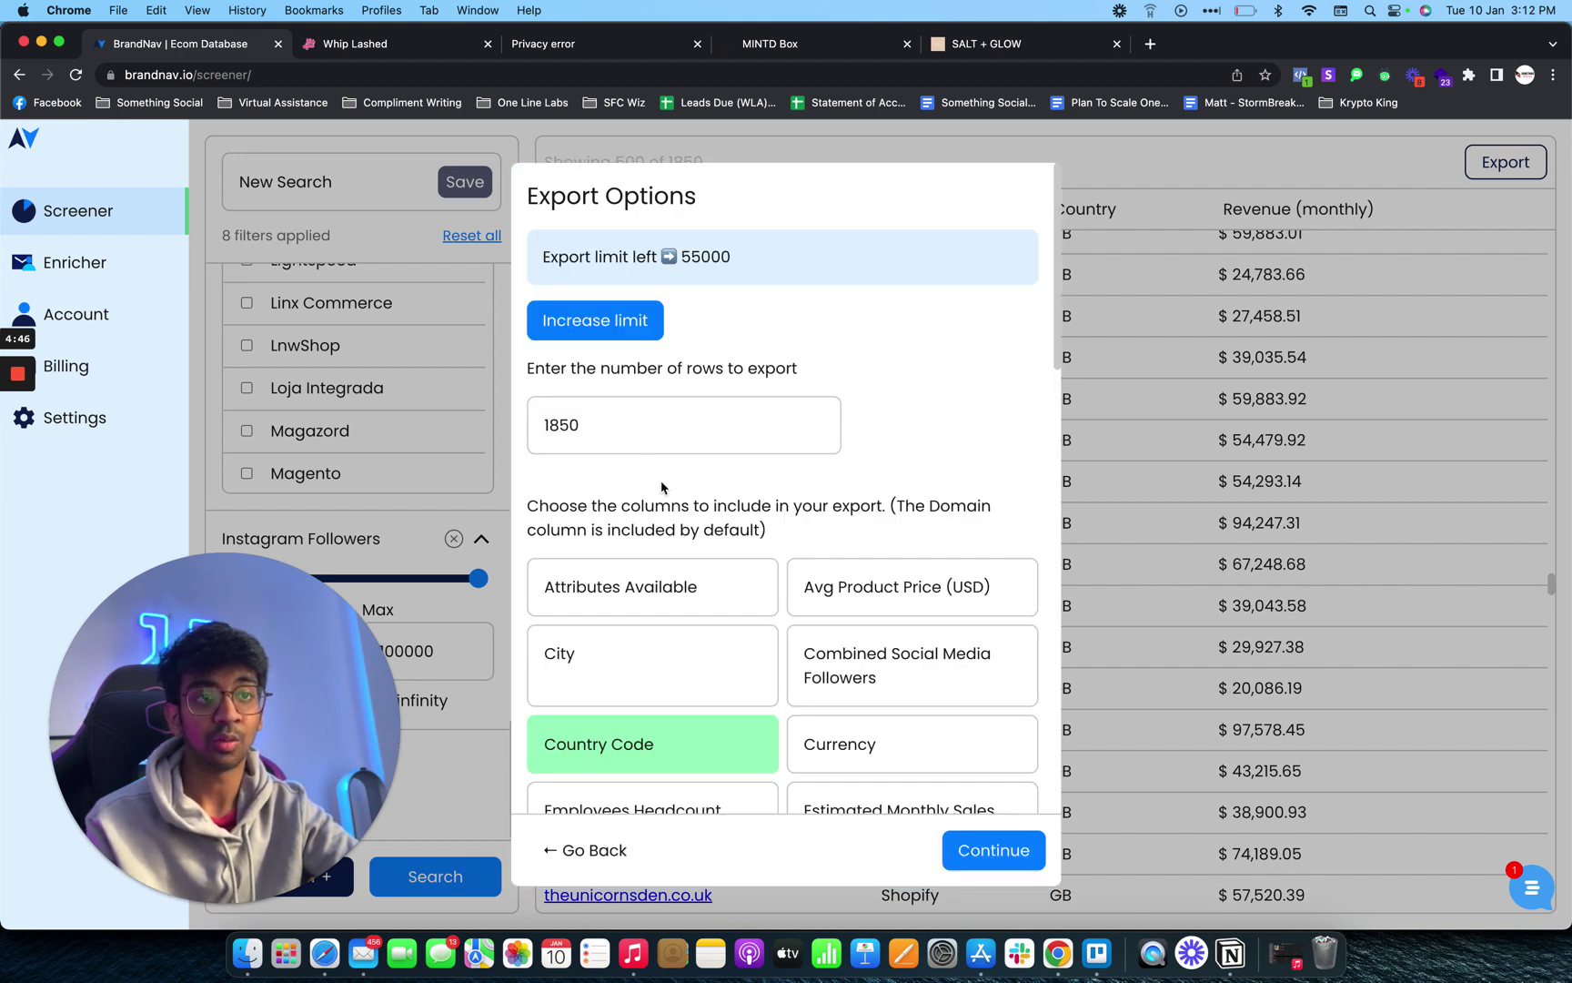
Accept all 1850 rows and chosen columns for export, then close the export naming window
{"action": "scroll", "coordinate": [661, 488], "scroll_direction": "down", "scroll_amount": 3}
{"action": "scroll", "coordinate": [685, 610], "scroll_direction": "down", "scroll_amount": 15}
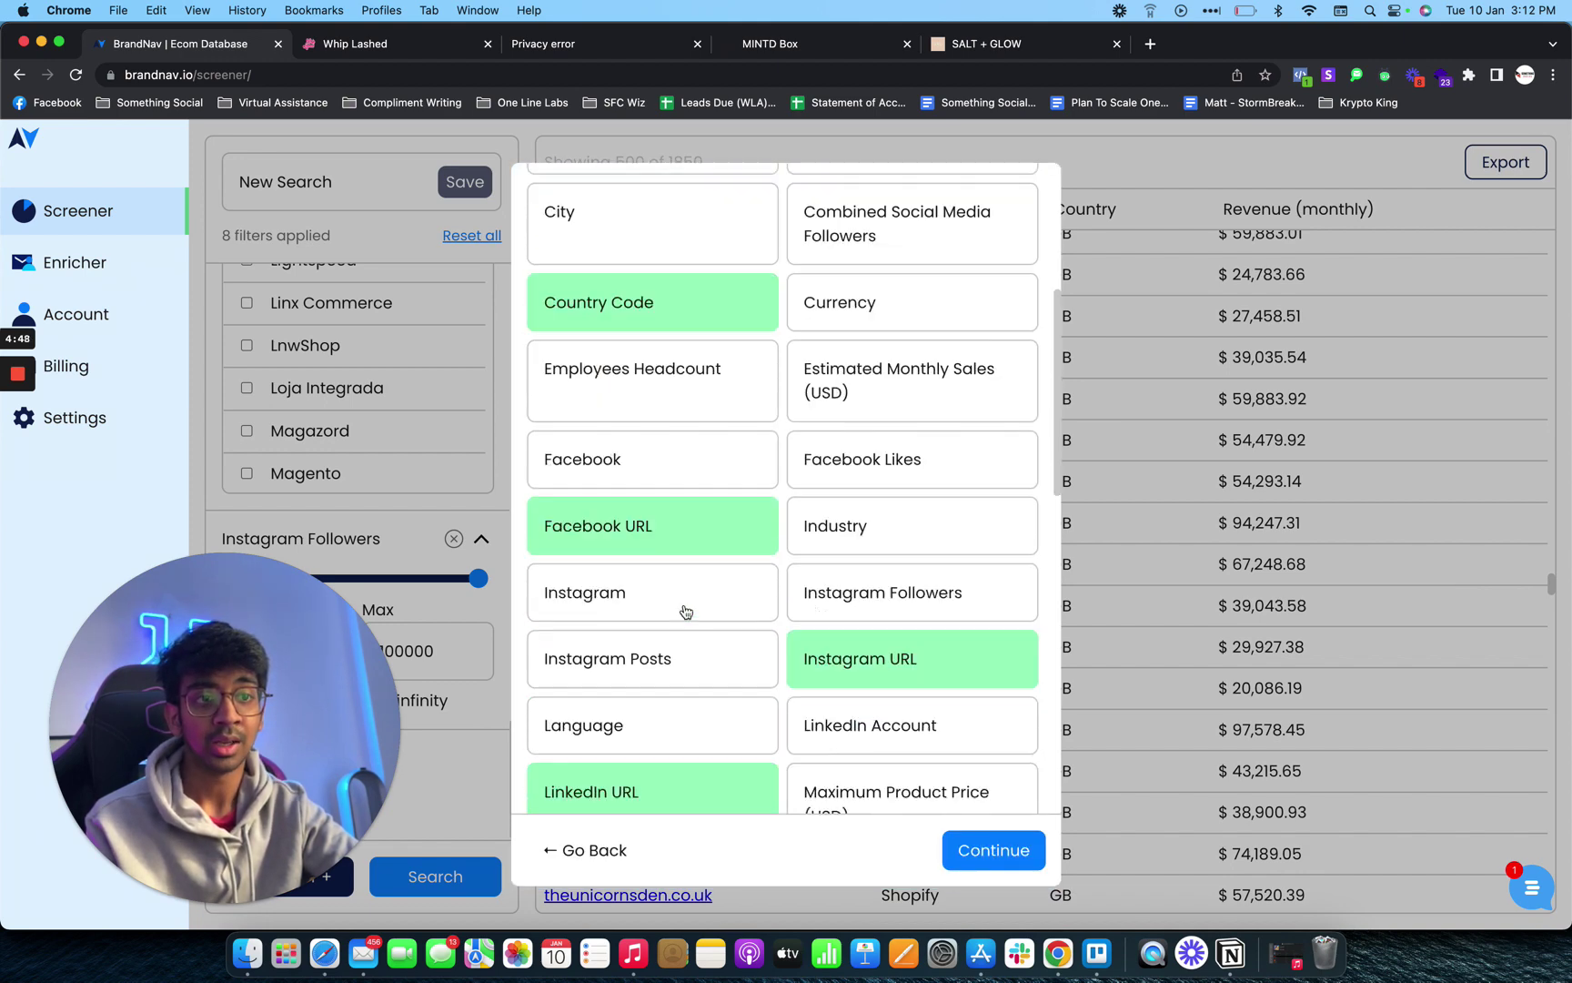
{"action": "scroll", "coordinate": [889, 634], "scroll_direction": "down", "scroll_amount": 8}
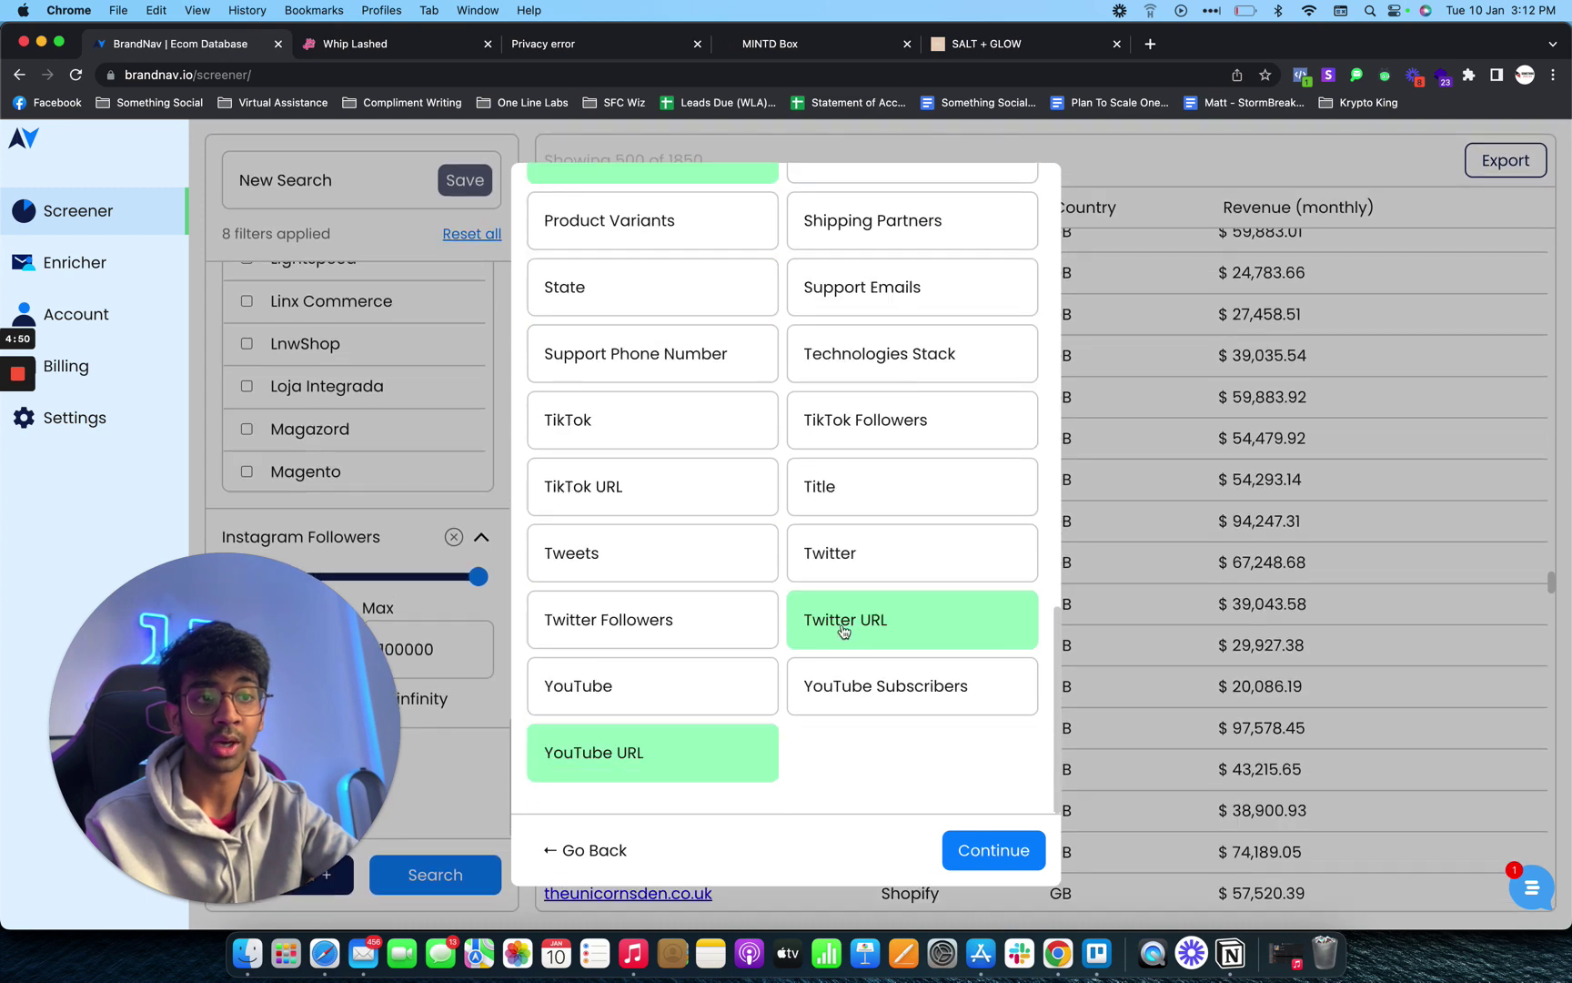
{"action": "left_click", "coordinate": [963, 851]}
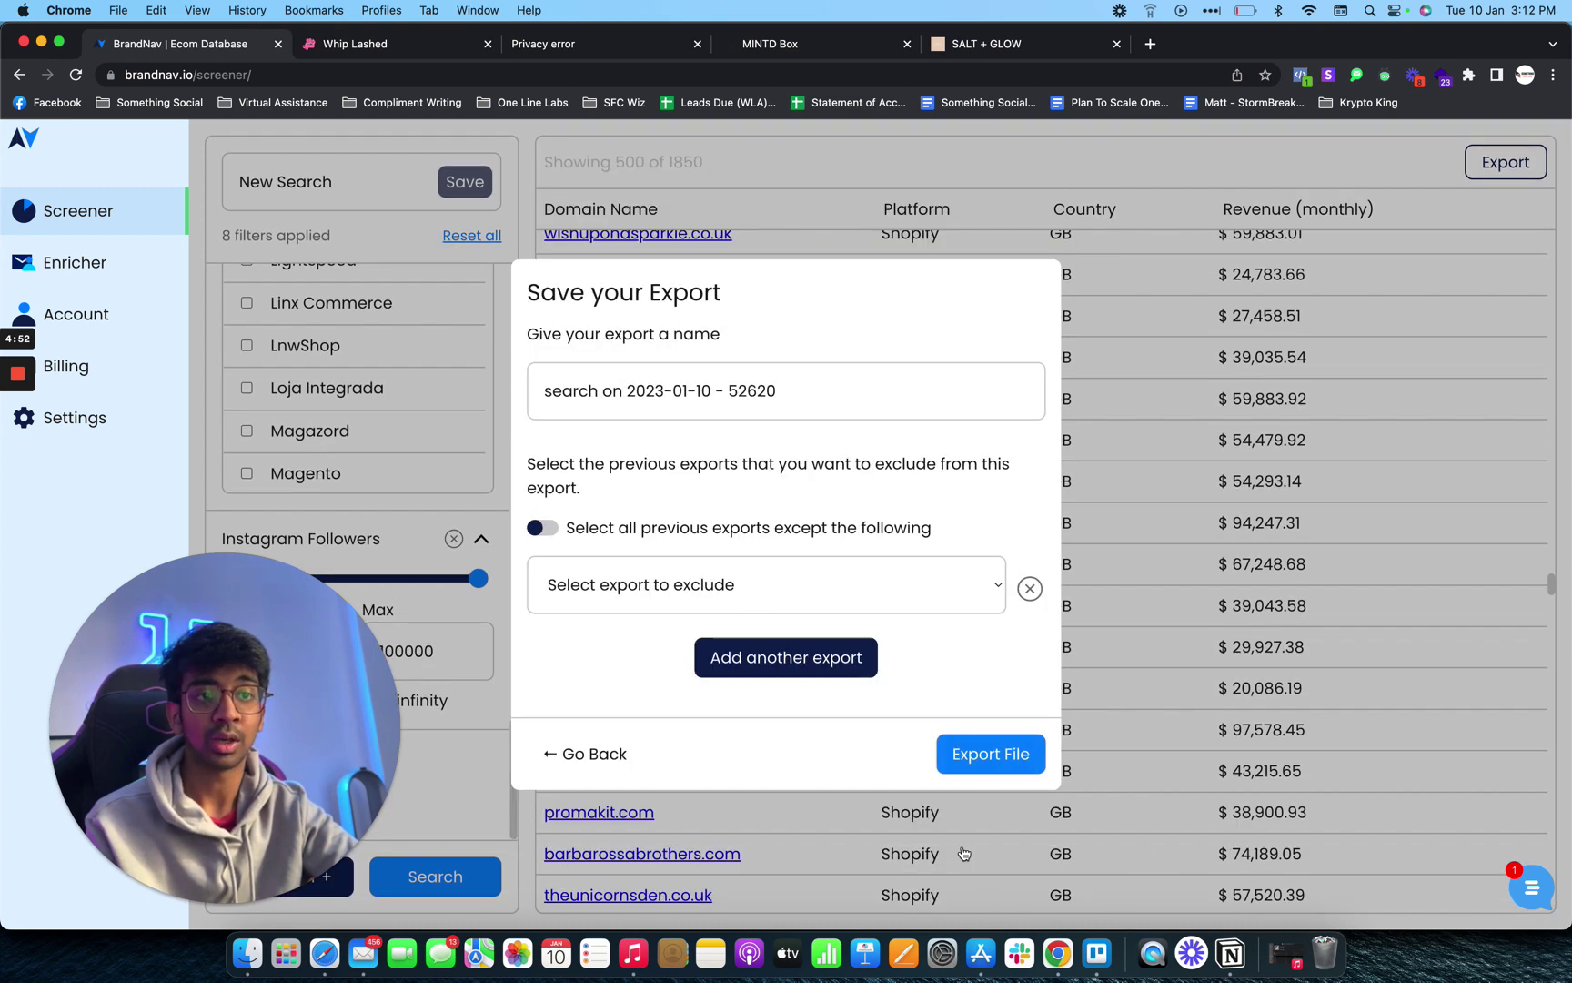
{"action": "triple_click", "coordinate": [597, 383]}
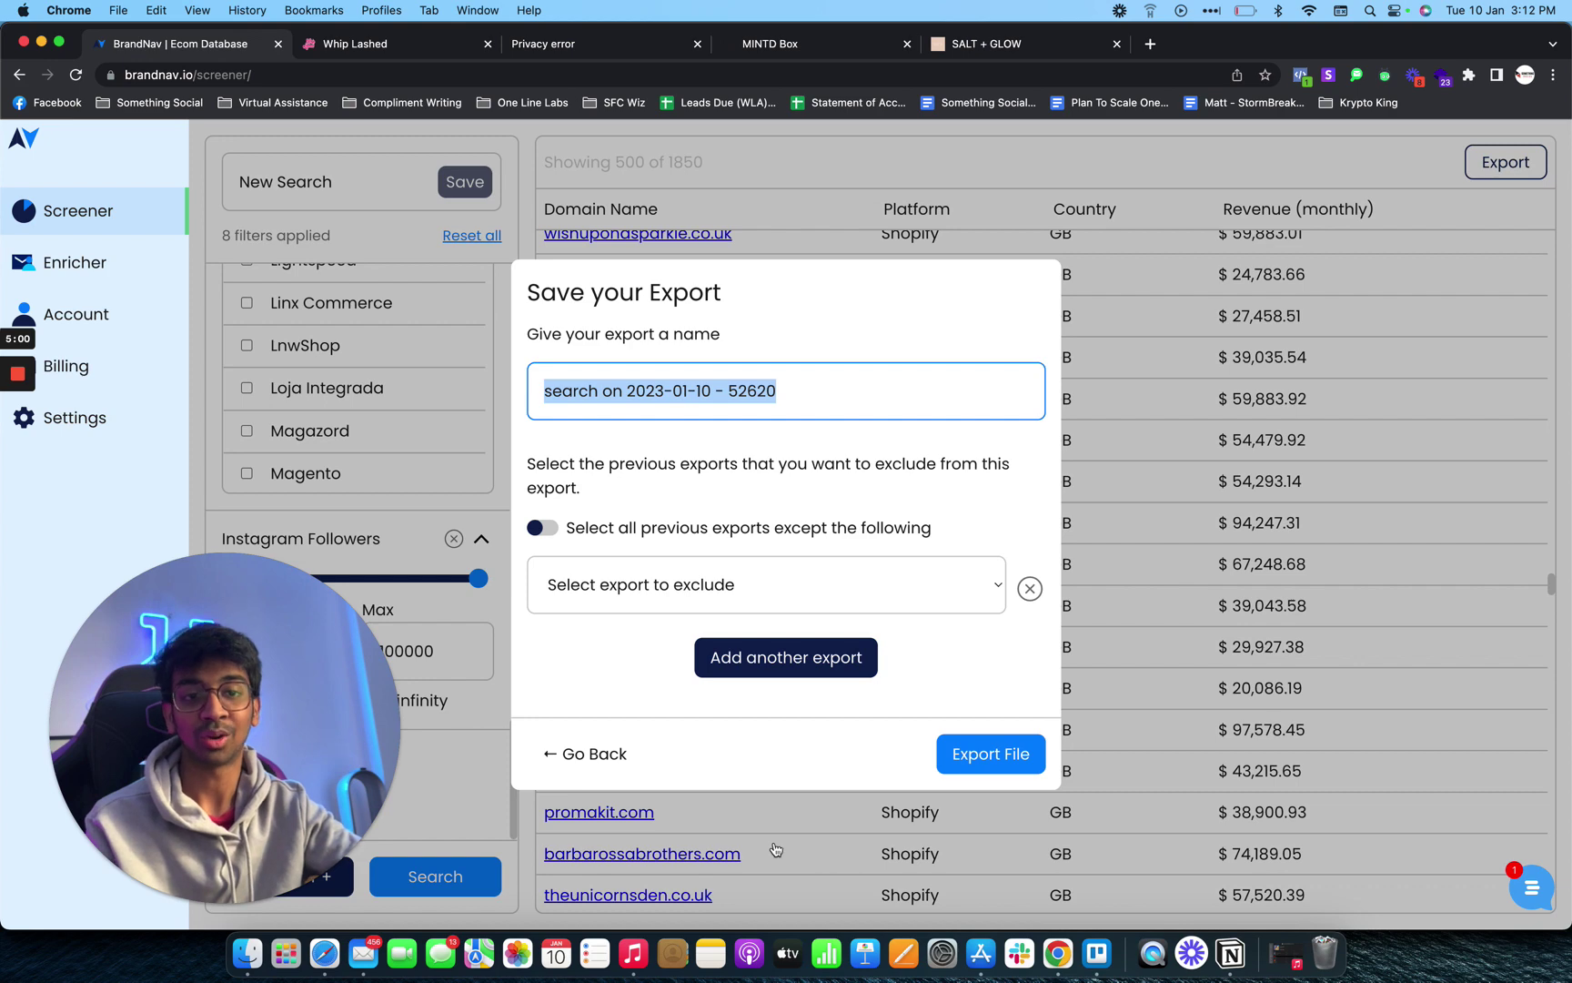
{"action": "left_click", "coordinate": [755, 879]}
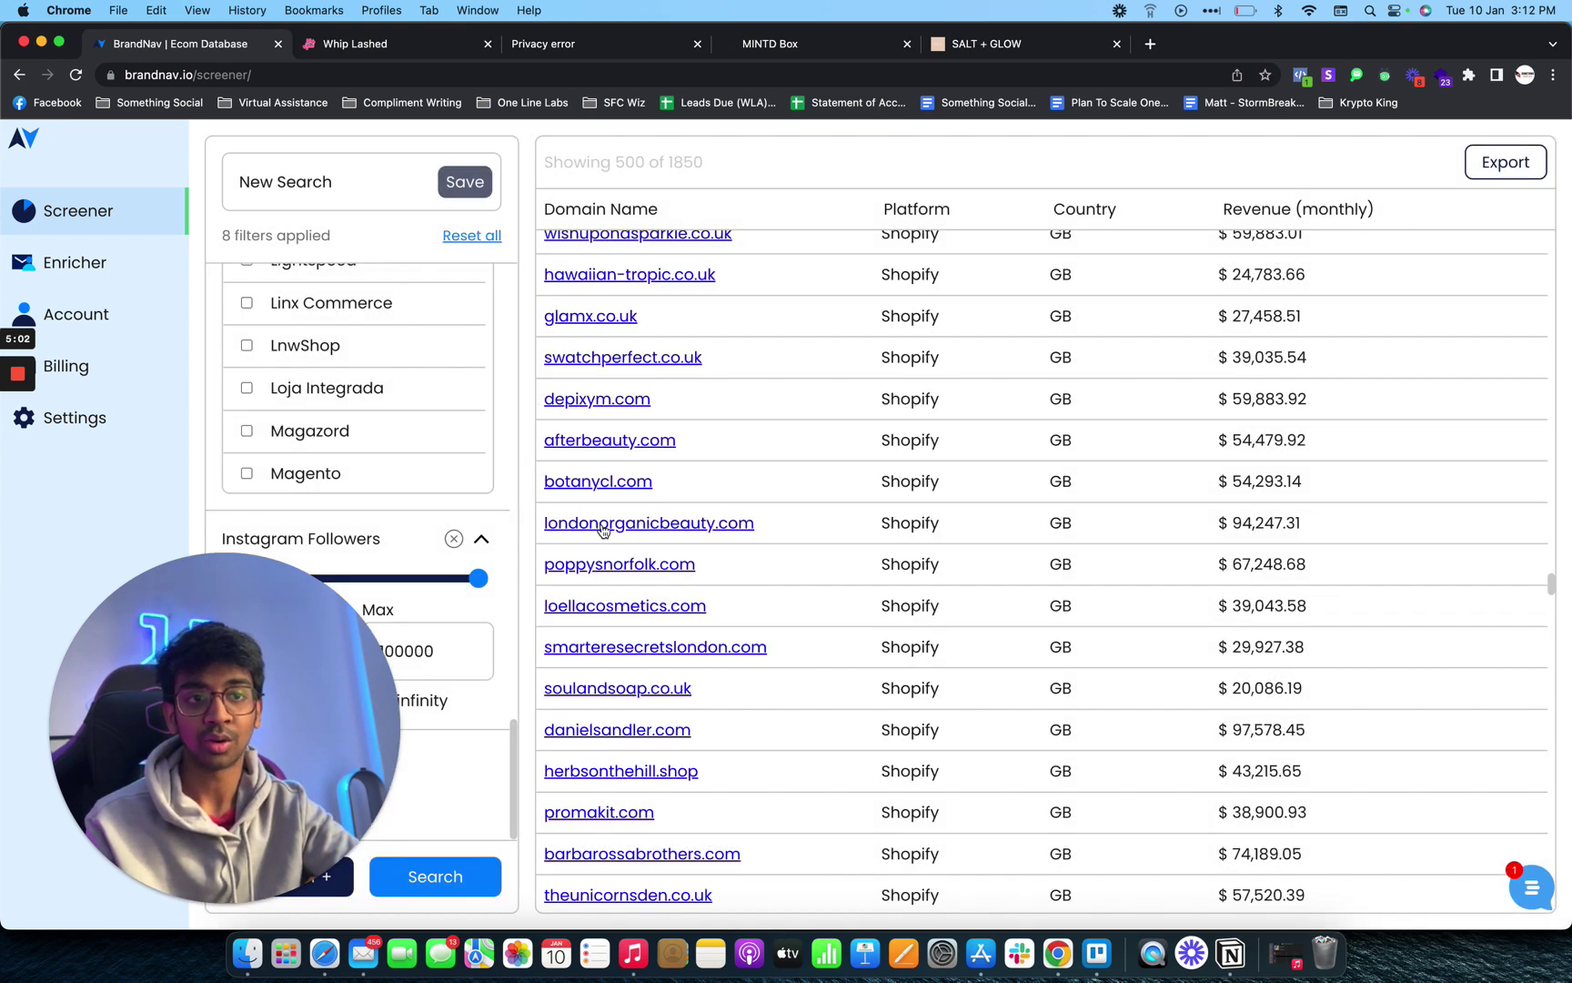